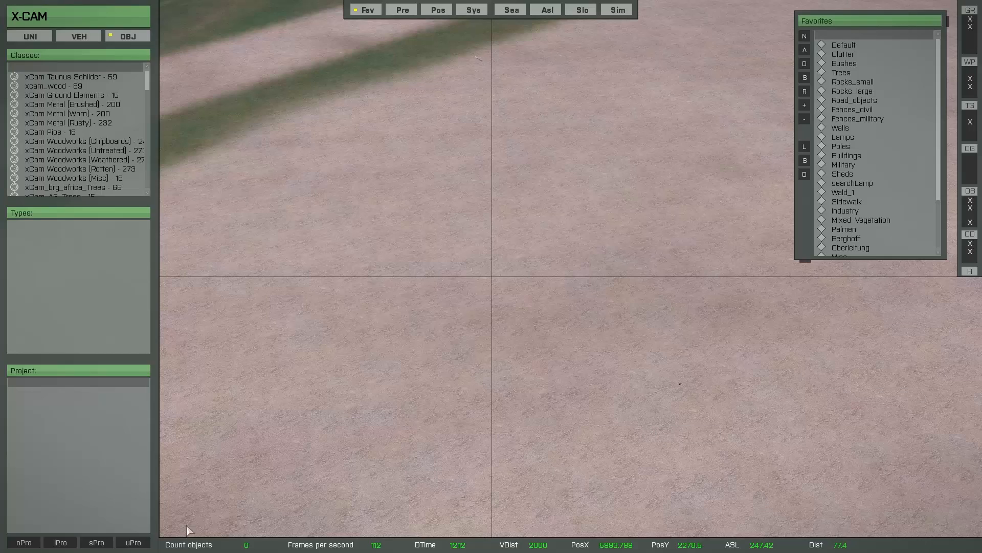
# Load the saved project Update_8 with Turbo loading so all 1902 objects are placed.
pyautogui.click(61, 541)
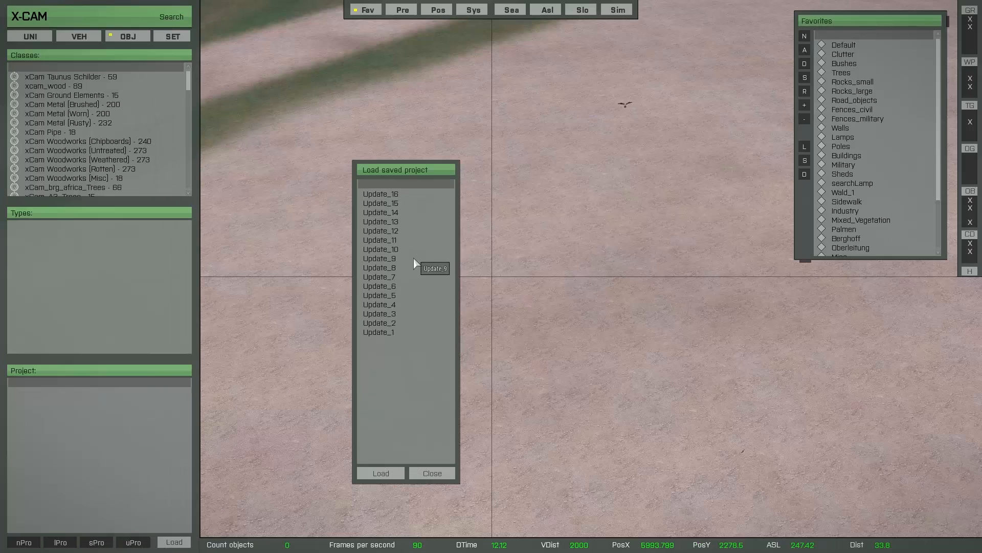
pyautogui.click(405, 267)
pyautogui.click(401, 477)
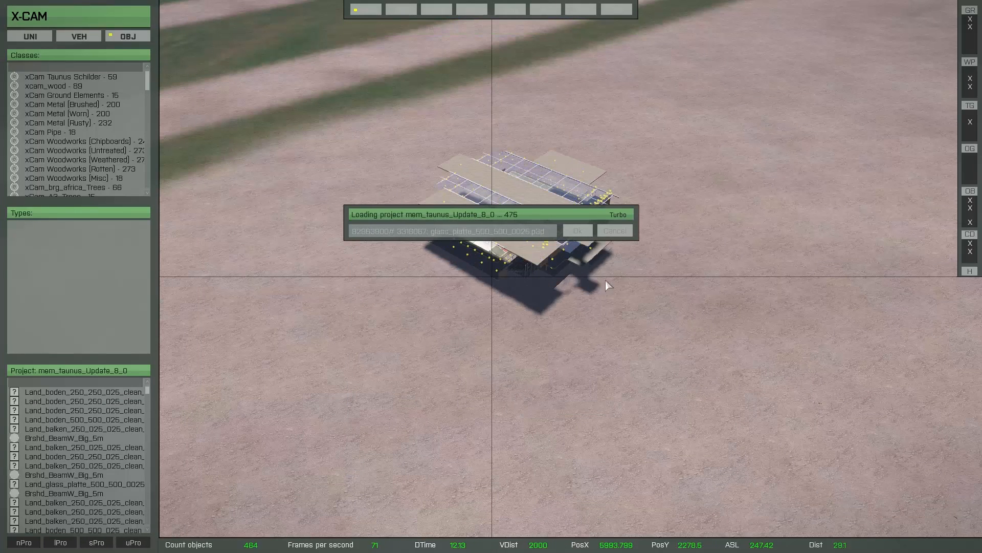
pyautogui.click(620, 215)
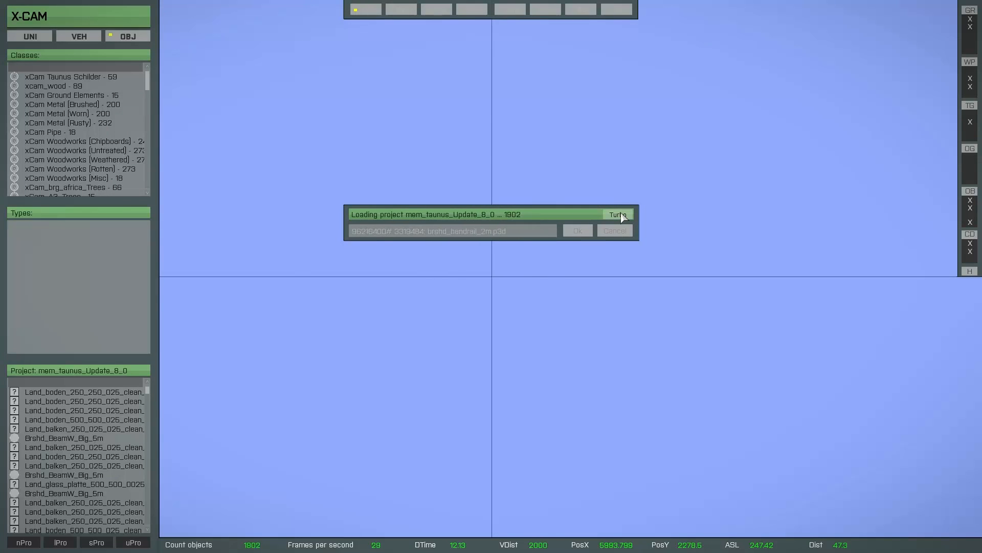
# Insert the Simple_Camp prefab and drag it up-left beside the glass-roofed building.
pyautogui.press('d')
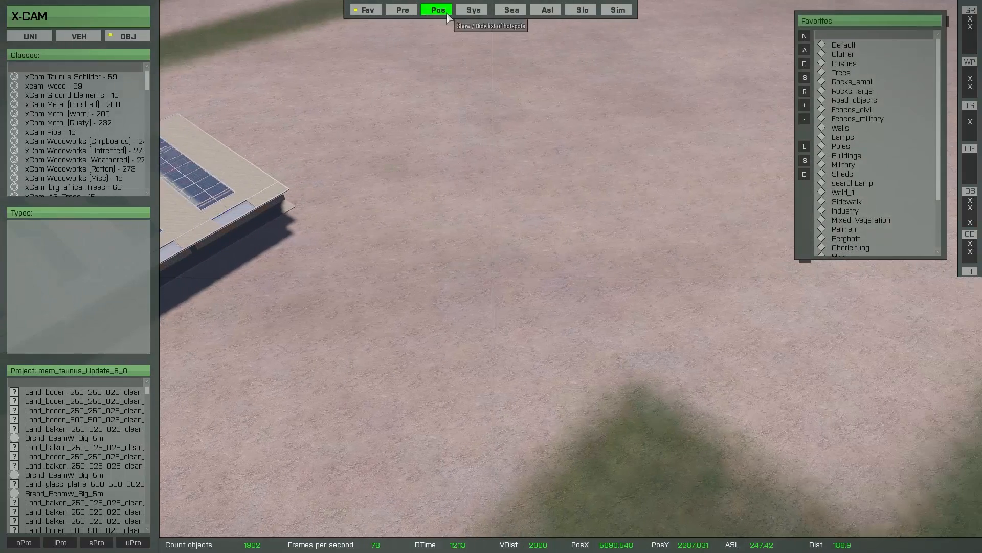
pyautogui.click(403, 10)
pyautogui.click(713, 73)
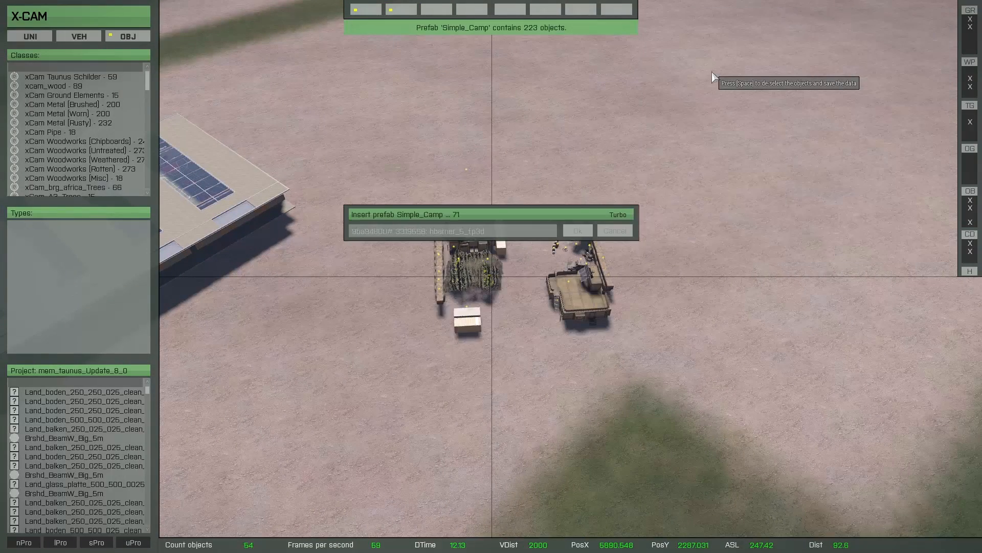
pyautogui.moveTo(545, 325); pyautogui.dragTo(464, 166)
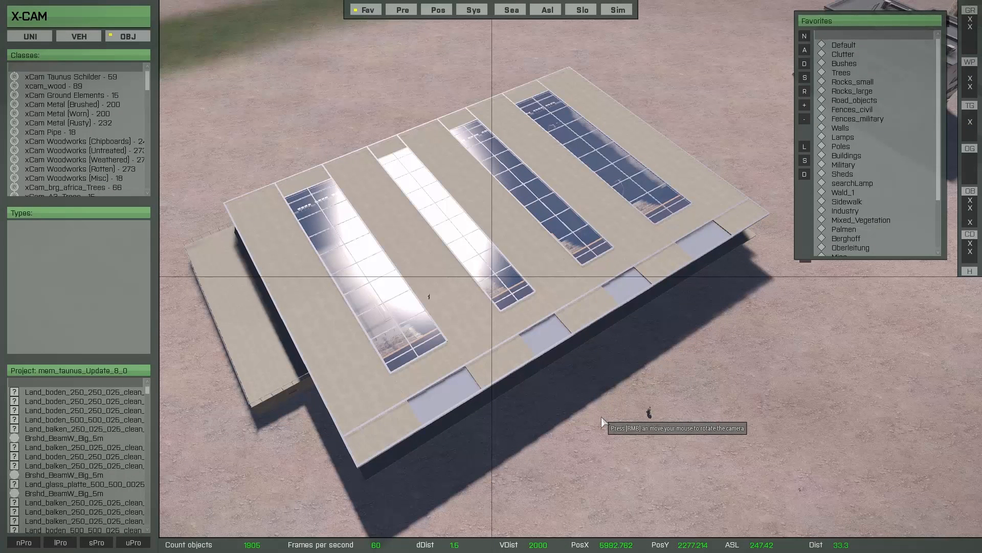
# Spawn a test soldier, walk it across the glass roof, then return to the editor.
pyautogui.scroll(8, 527, 389)
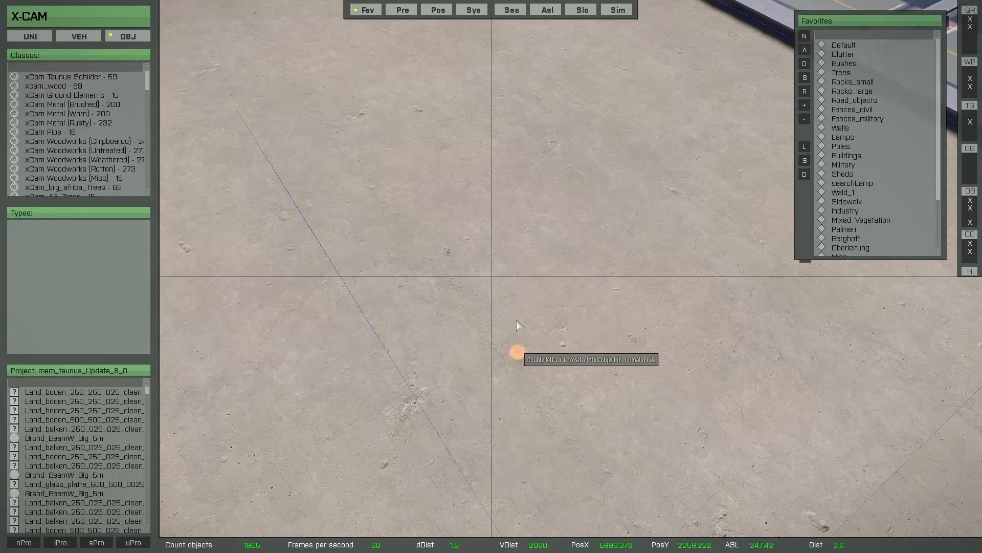
pyautogui.scroll(-4, 549, 266)
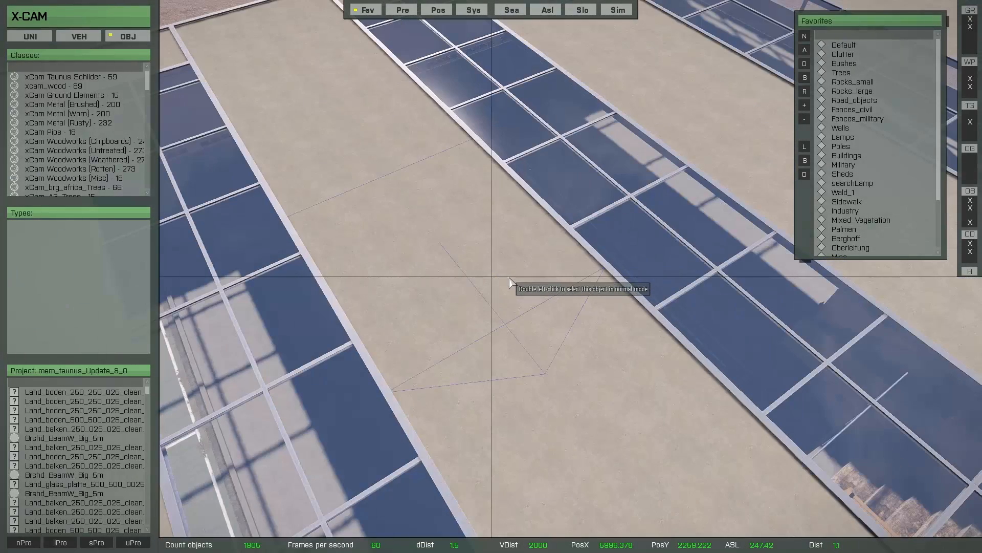
pyautogui.press('Insert')
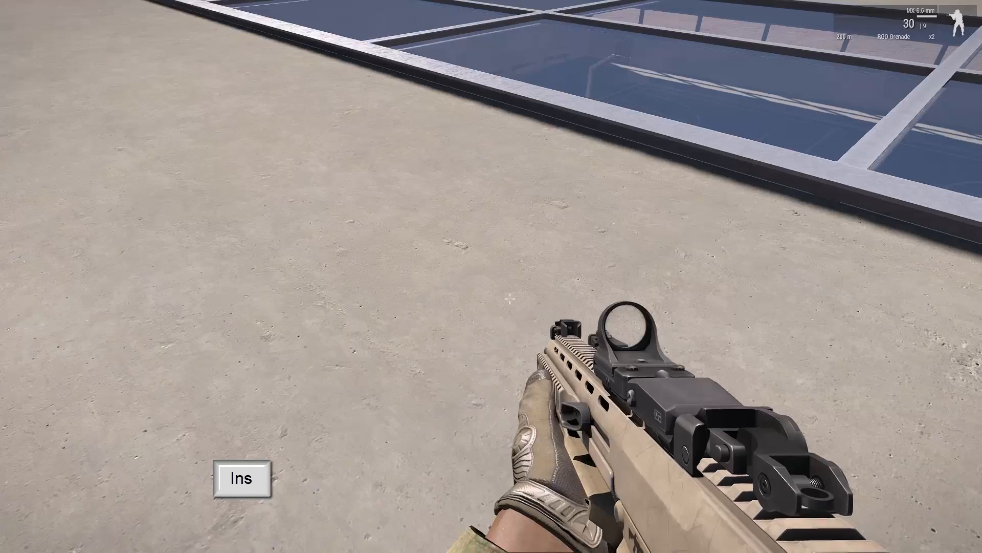
pyautogui.press('w')
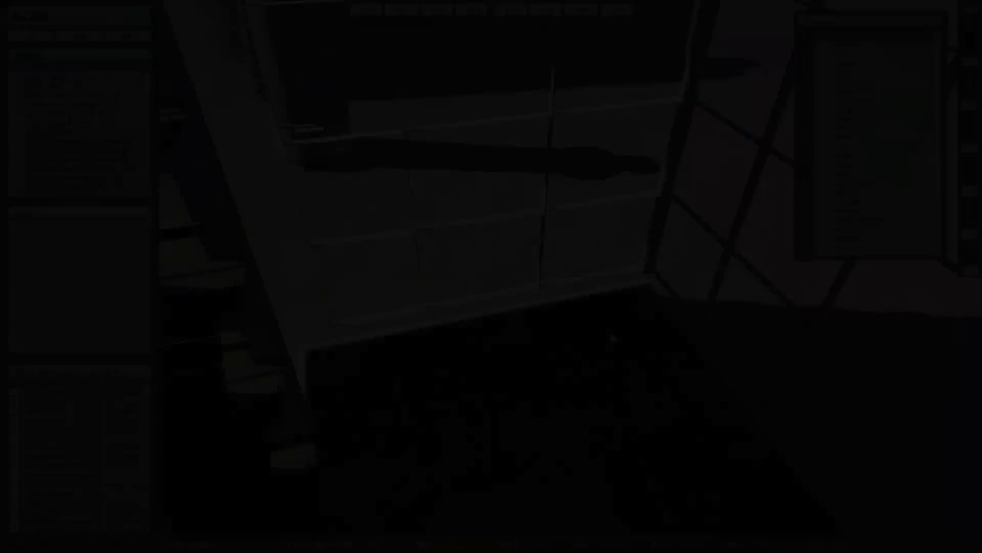
pyautogui.press('Insert')
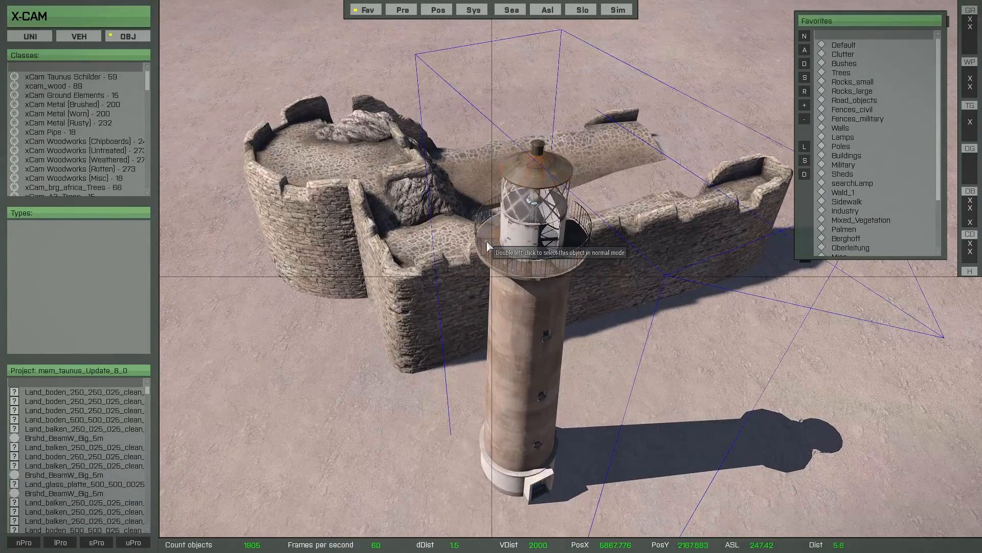
# Place the soldier on the lighthouse gallery and ruin top, then walk the gallery in first person.
pyautogui.press('Insert')
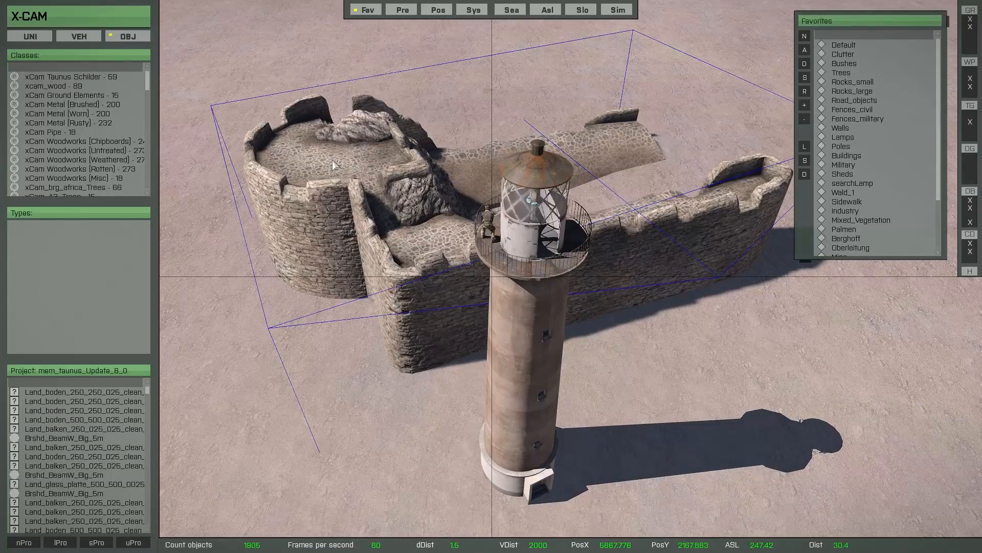
pyautogui.press('Insert')
pyautogui.press('Insert')
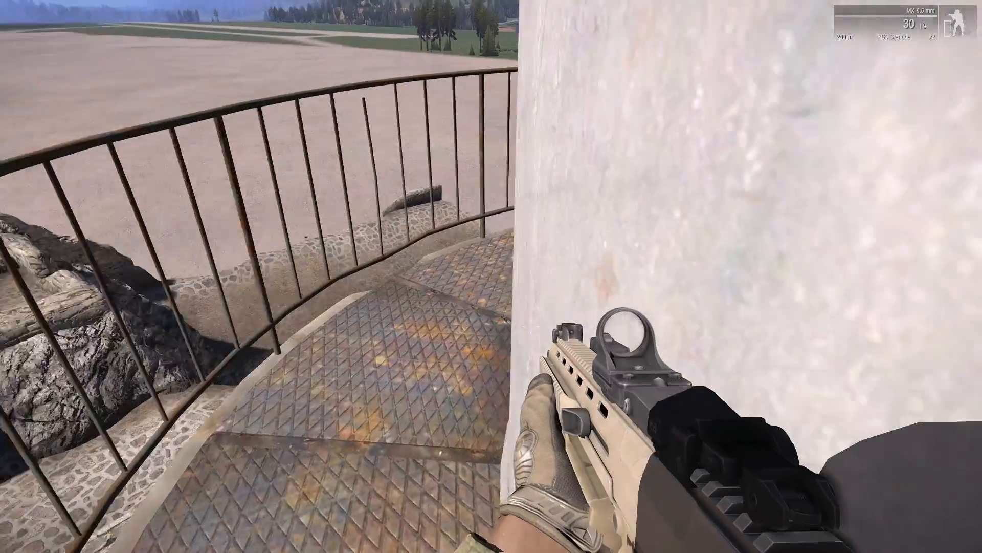
pyautogui.press('w')
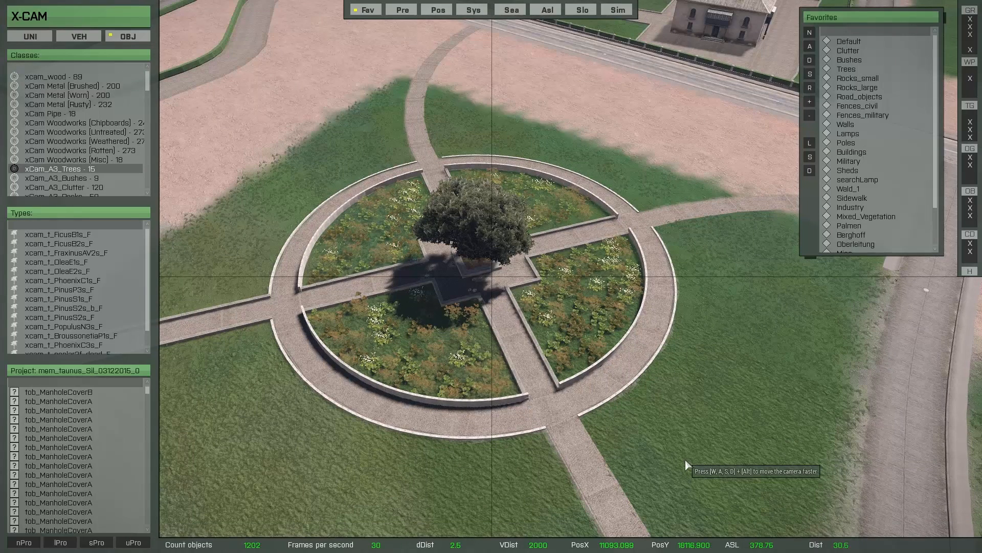
# Search the object library for 'water' and pick Land_Balloon_01_water_F.
pyautogui.press('F1')
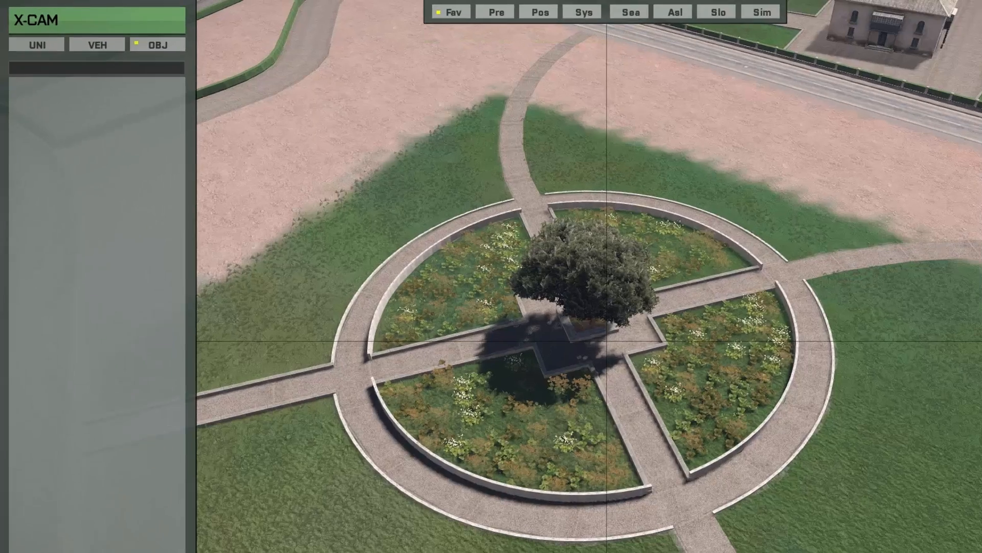
pyautogui.write('water')
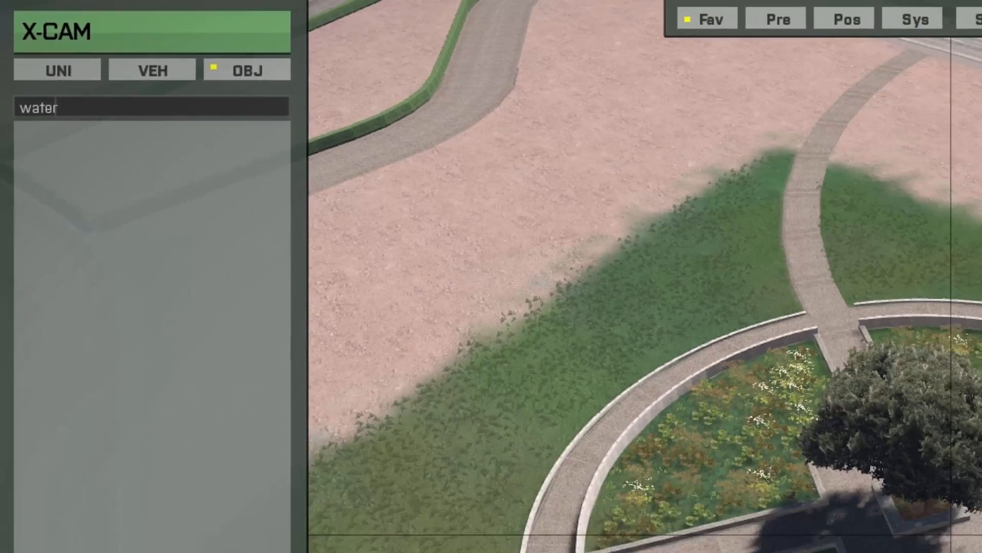
pyautogui.press('Return')
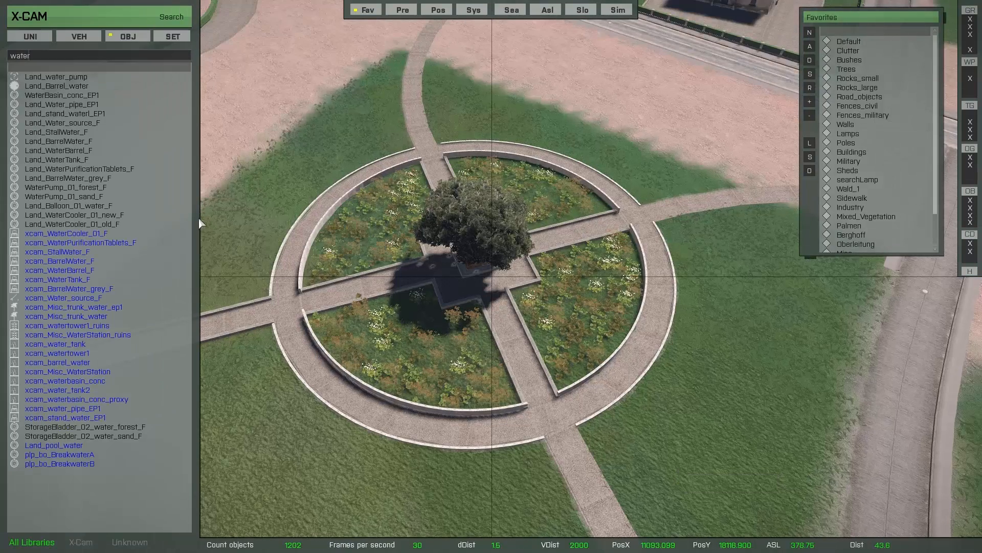
pyautogui.moveTo(88, 146)
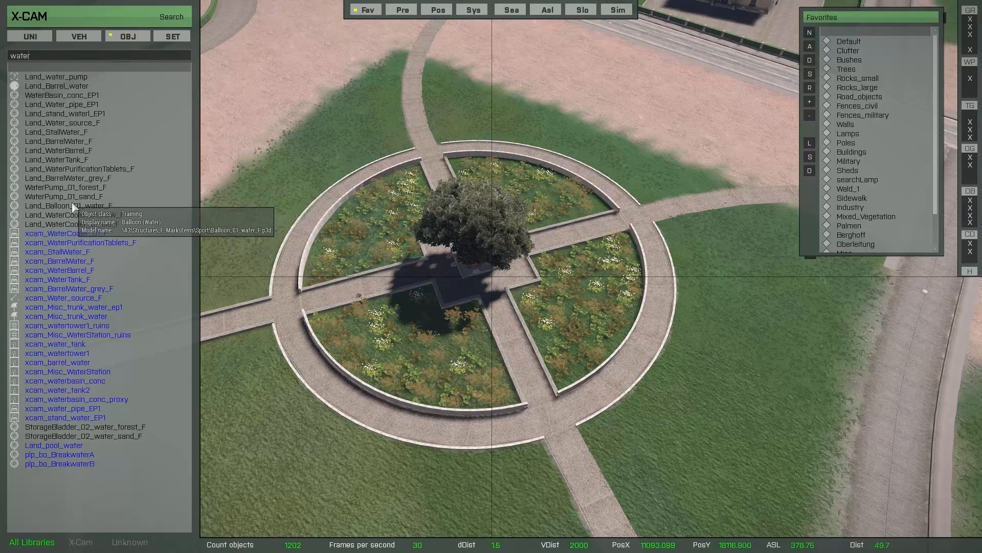
pyautogui.click(88, 206)
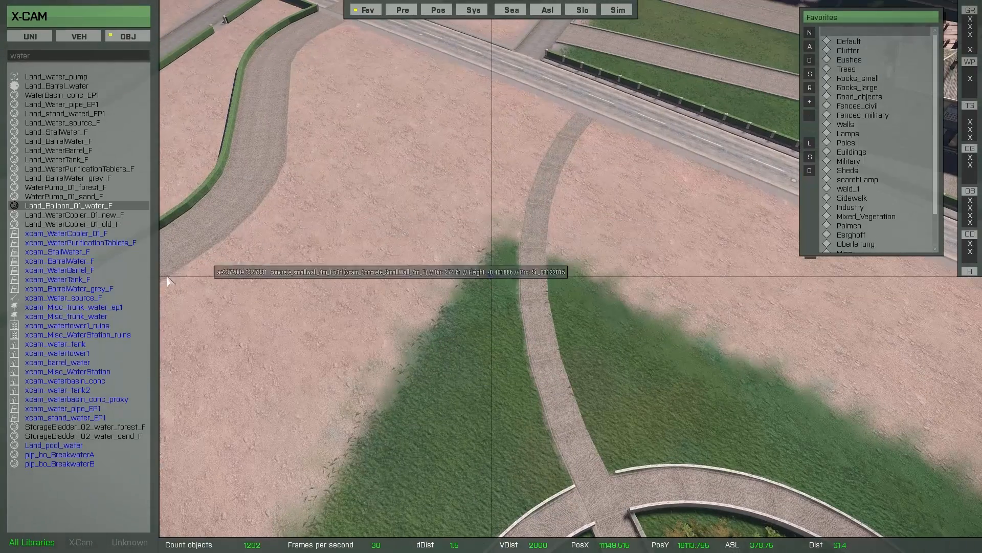
# Preview water barrels, concrete basins, the water pipe and water station objects on the ground.
pyautogui.click(115, 272)
pyautogui.click(88, 362)
pyautogui.click(90, 381)
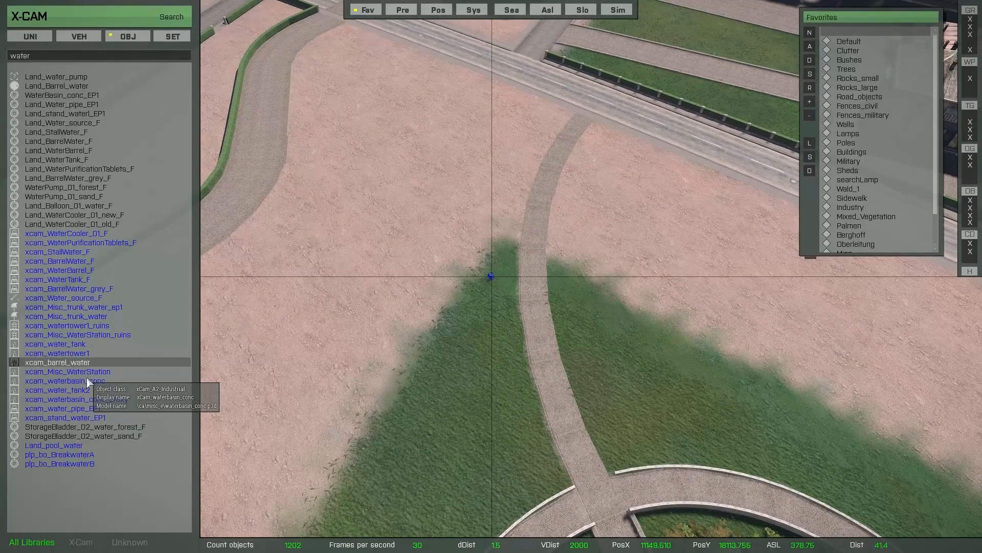
pyautogui.click(90, 401)
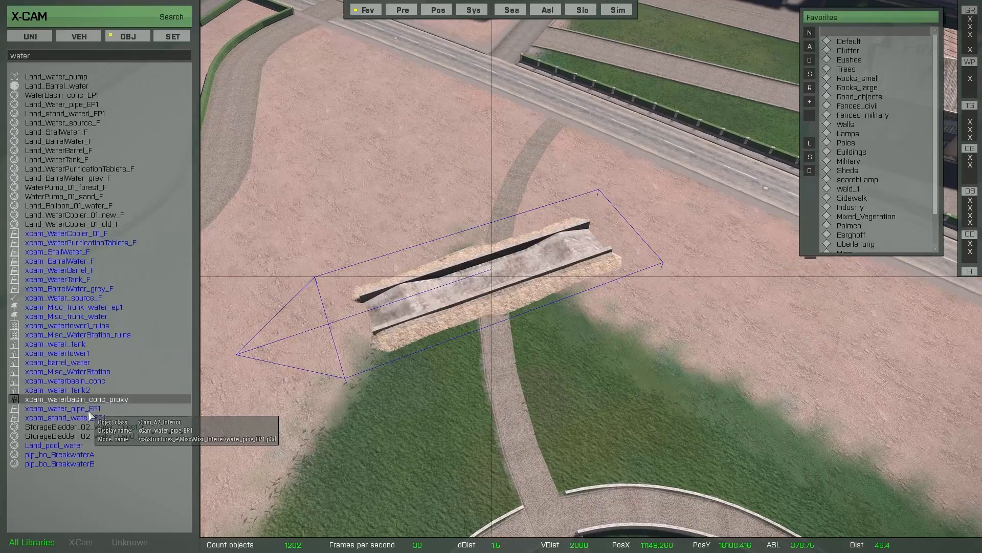
pyautogui.click(88, 409)
pyautogui.click(80, 372)
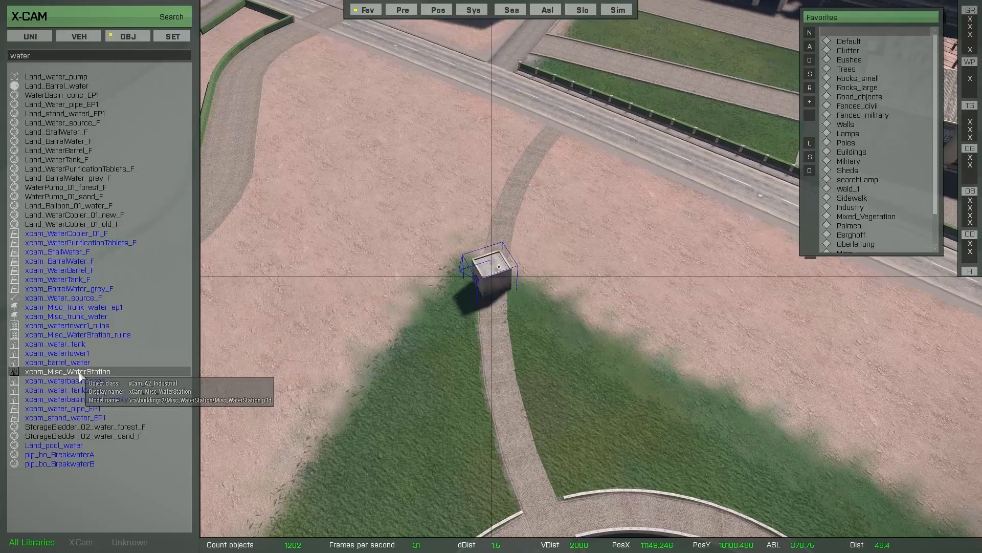
pyautogui.click(77, 335)
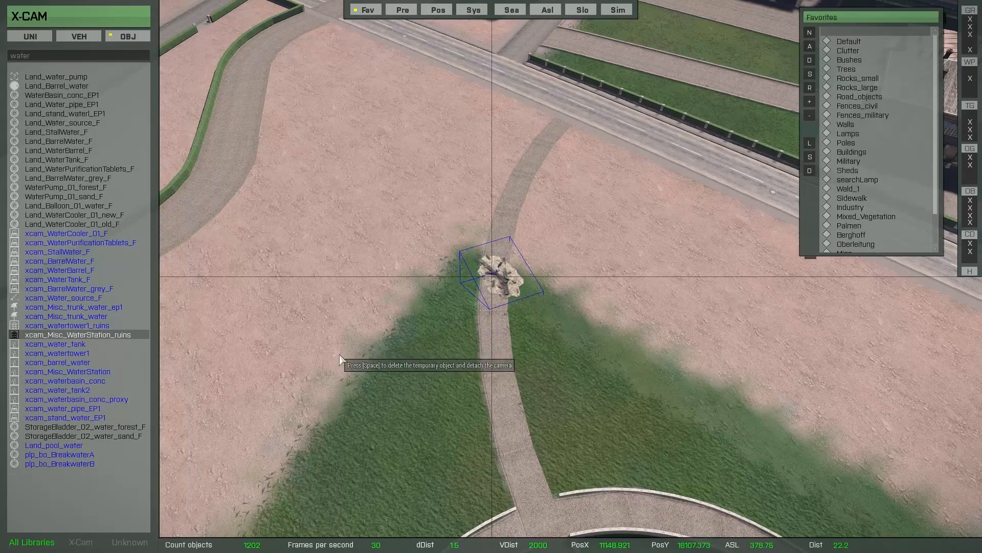
# Step through the water tower, grey barrel and tank, settling on xcam_WaterBarrel_F, then leave search.
pyautogui.press('a')
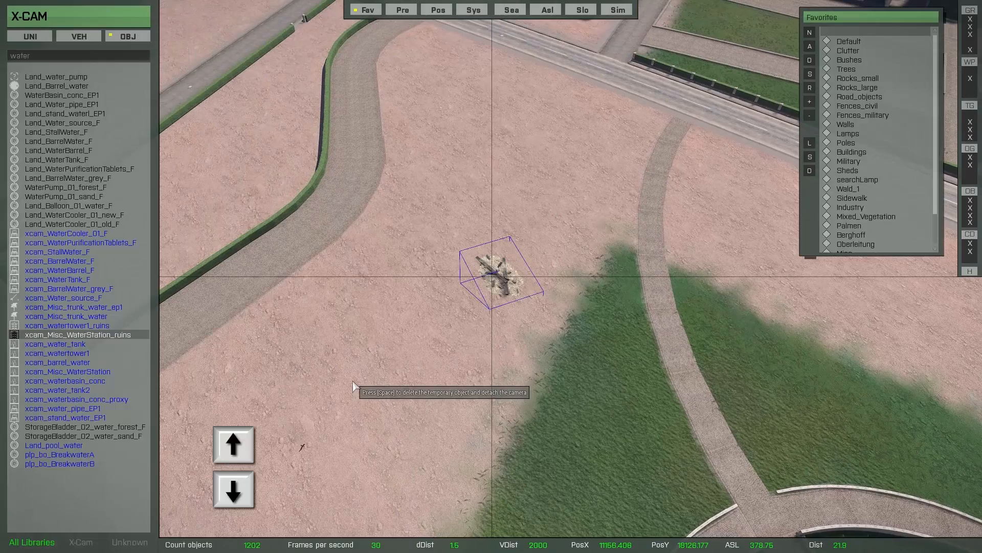
pyautogui.press('Down')
pyautogui.press('Down')
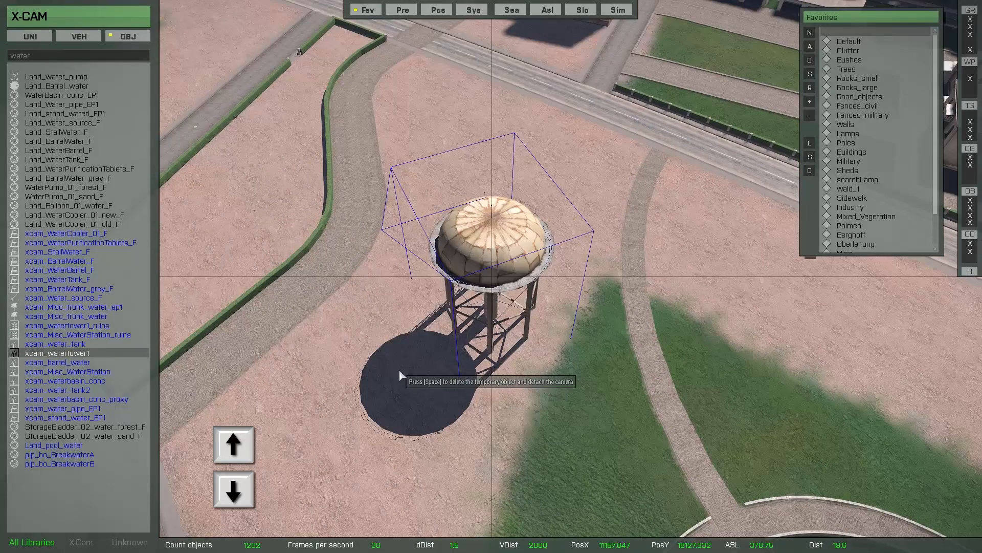
pyautogui.press('Up')
pyautogui.press('Up')
pyautogui.press('Up')
pyautogui.press('Up')
pyautogui.press('Up')
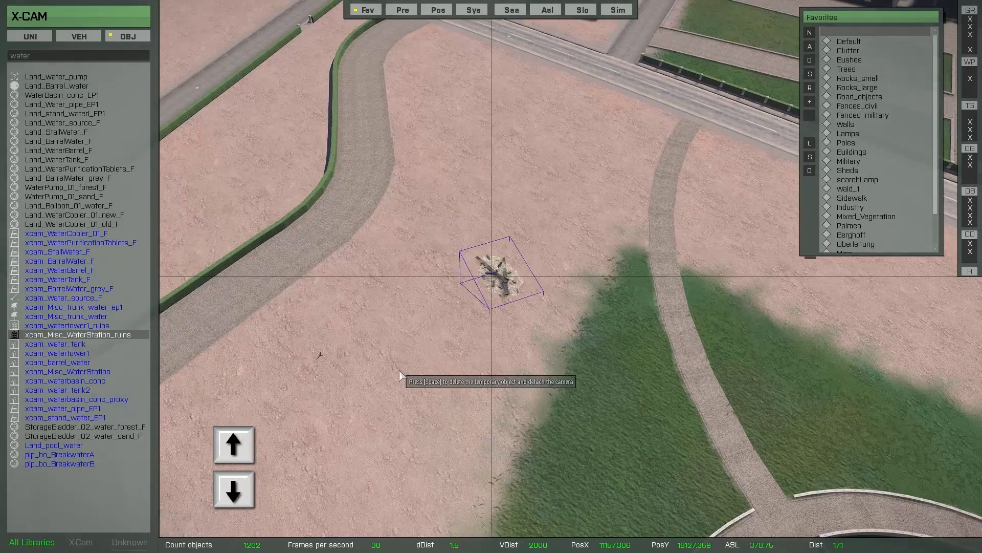
pyautogui.press('Up')
pyautogui.press('Up')
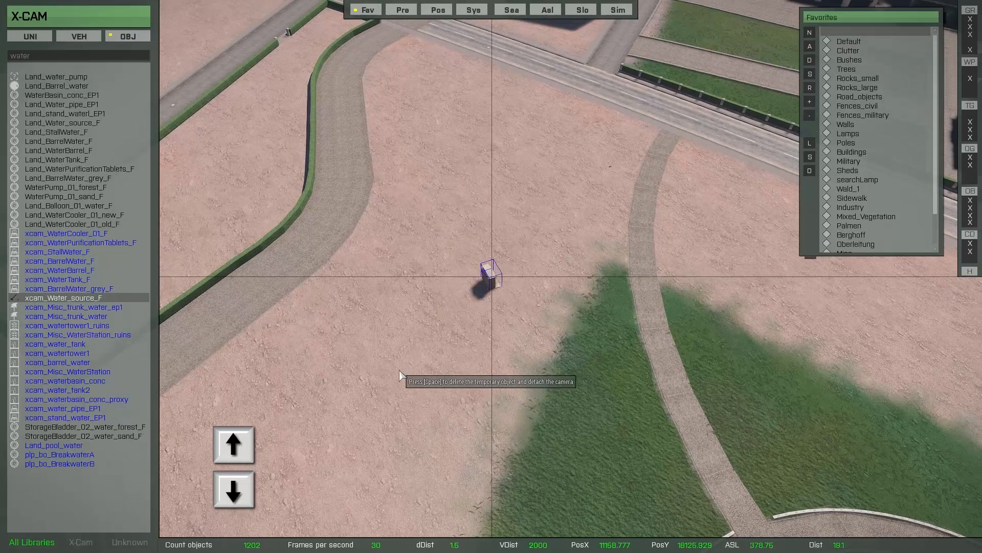
pyautogui.press('Up')
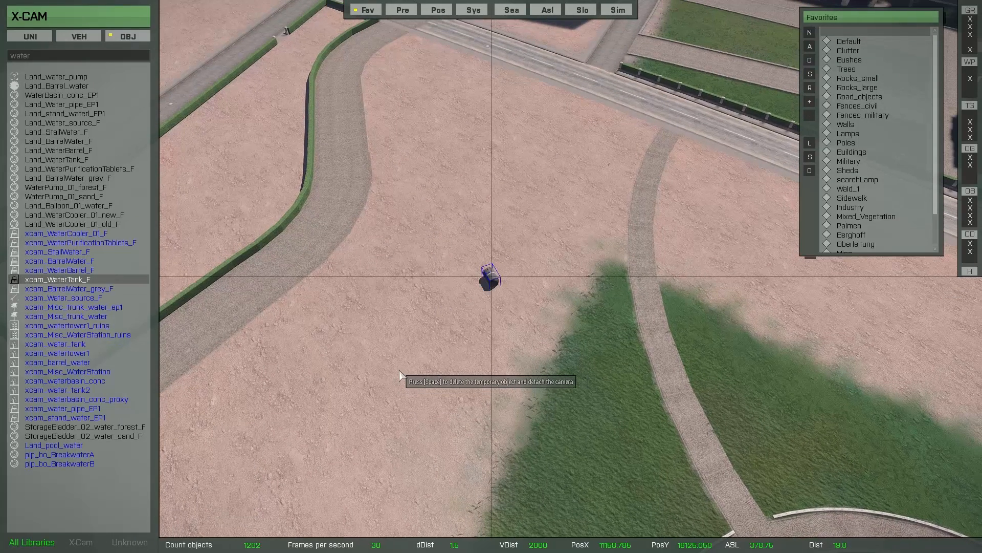
pyautogui.press('Up')
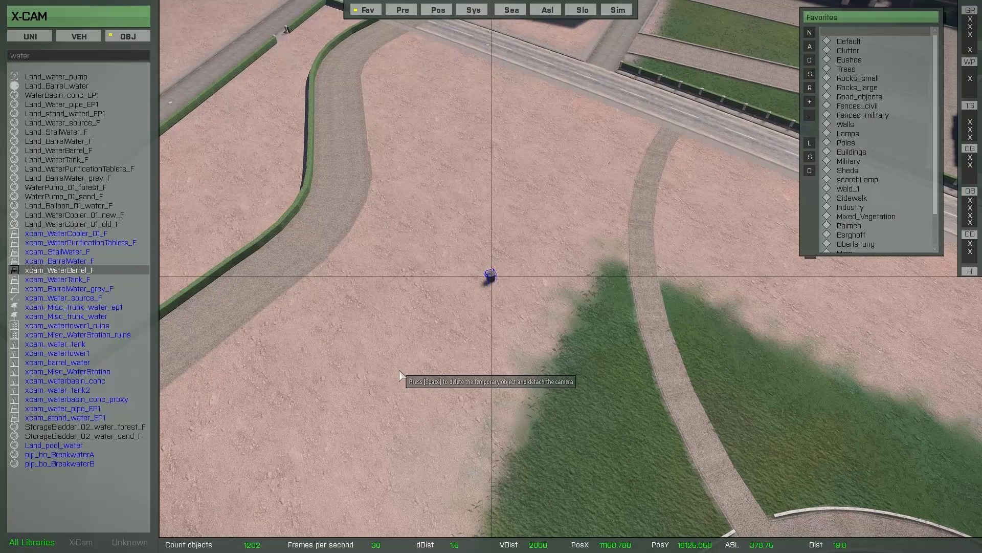
pyautogui.press('F3')
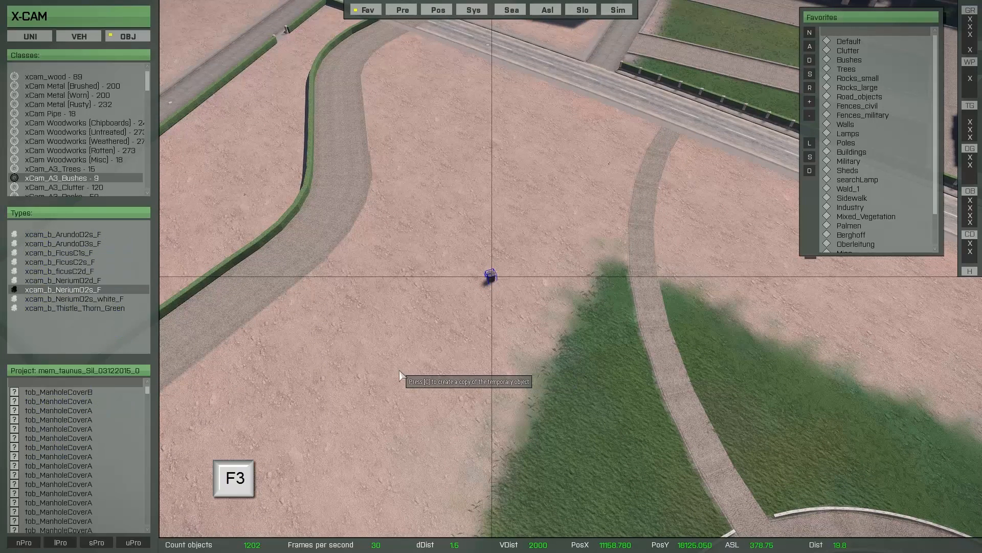
# Preview the ficusC2d_F and FicusC1s_F types from the library's bush and tree lists.
pyautogui.moveTo(99, 312)
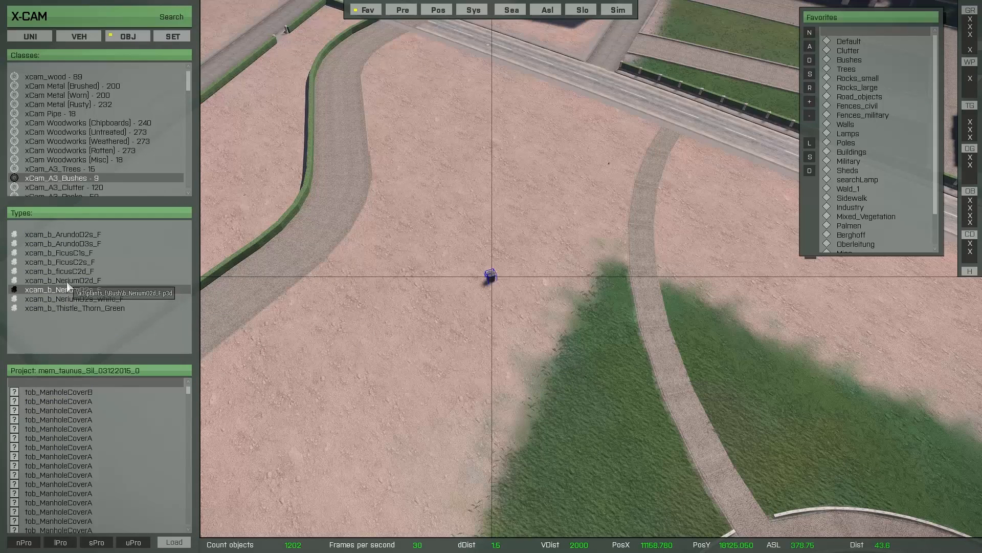
pyautogui.click(67, 271)
pyautogui.click(61, 252)
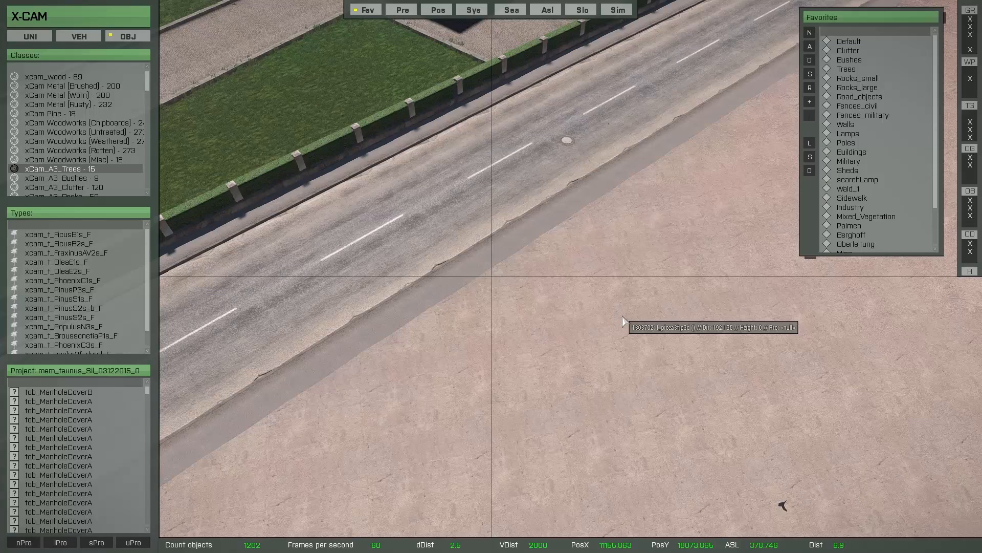
# Toggle the library search on and off repeatedly, bringing back the 'water' results.
pyautogui.press('F1')
pyautogui.press('F3')
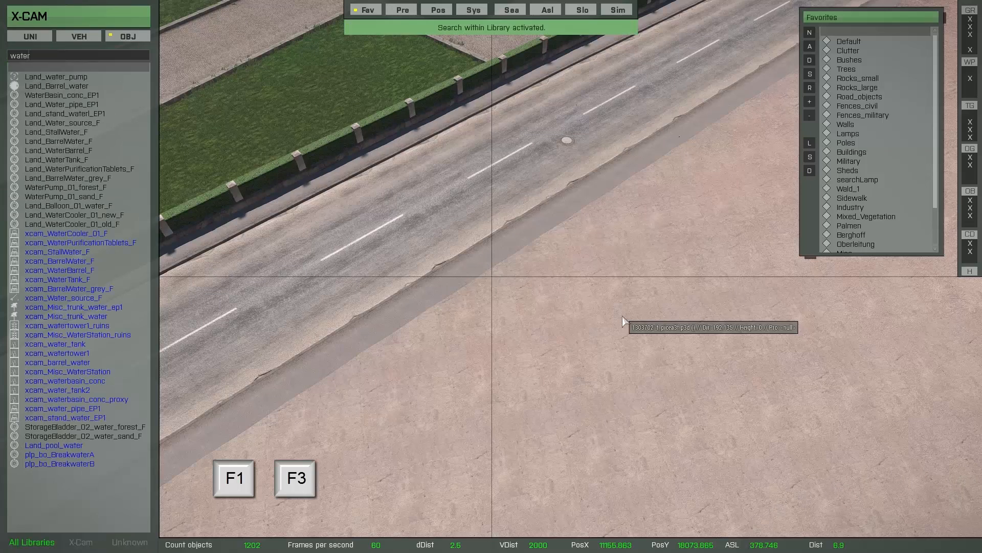
pyautogui.press('F1')
pyautogui.press('F3')
pyautogui.press('F1')
pyautogui.press('F3')
pyautogui.press('F1')
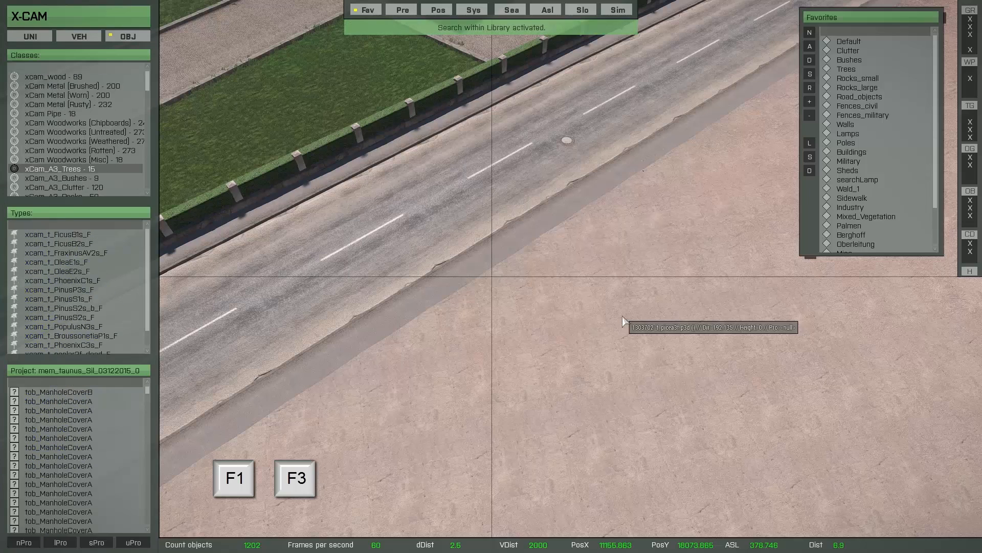
pyautogui.press('F3')
pyautogui.press('F1')
pyautogui.press('F3')
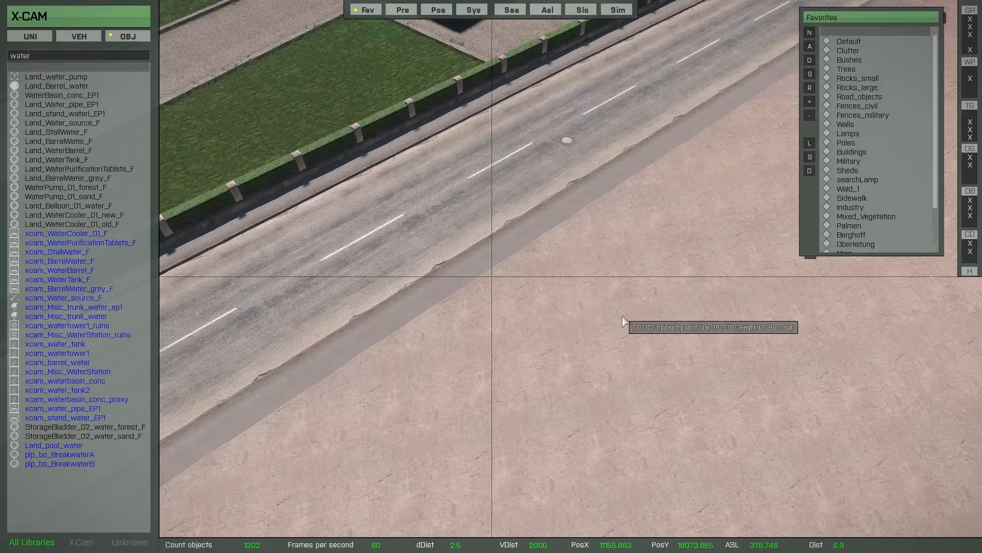
# Run a new library search for 'lam' lamp objects and toggle its results.
pyautogui.press('F1')
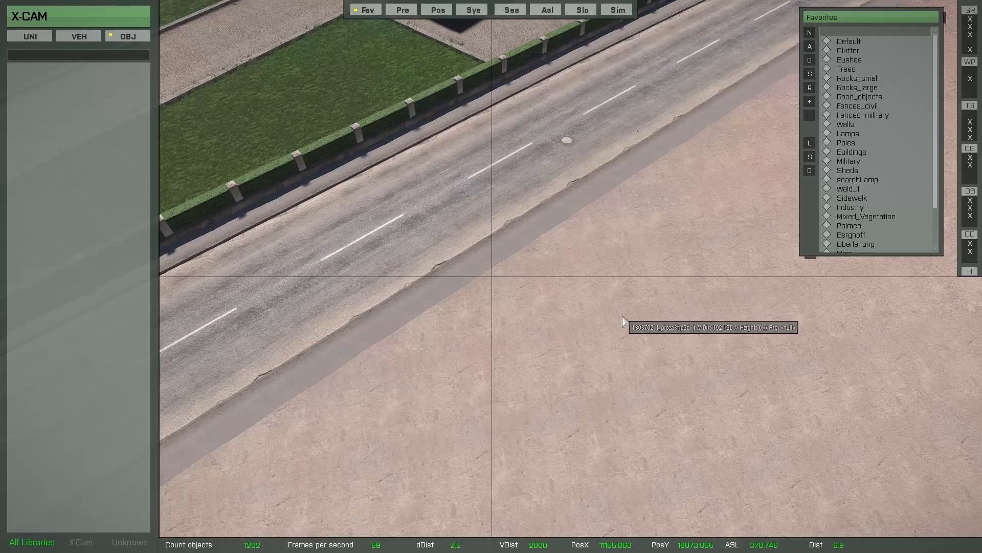
pyautogui.write('lamp')
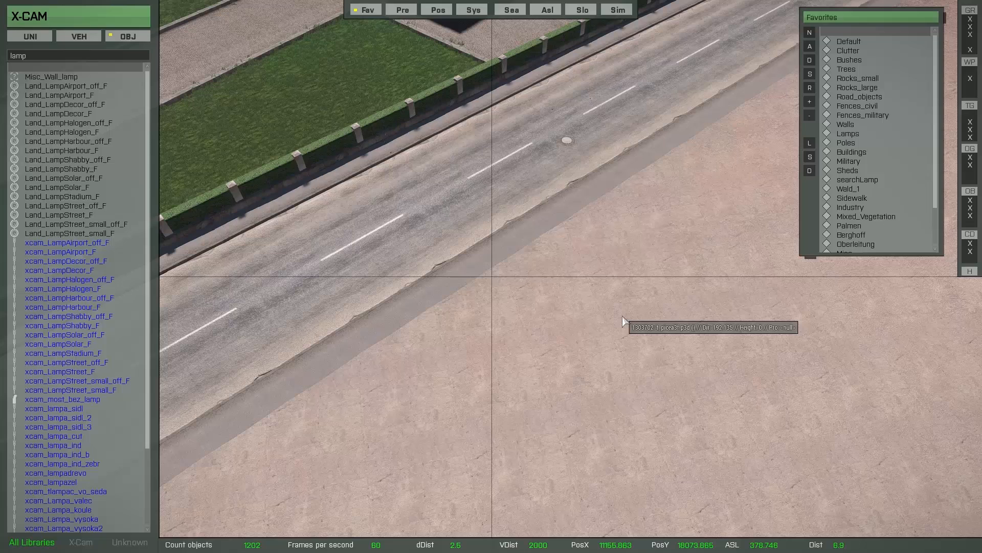
pyautogui.hotkey('ctrl', 'f')
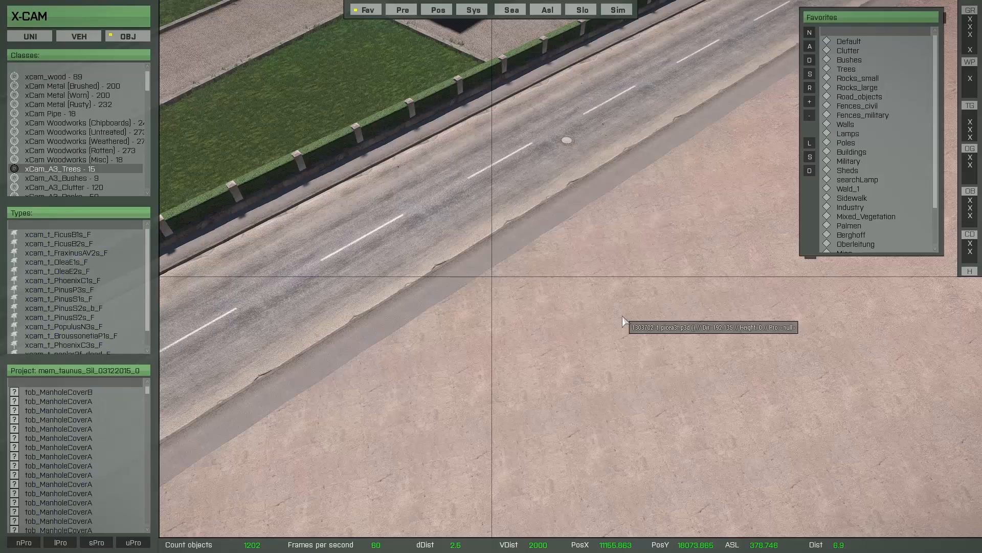
pyautogui.press('F1')
pyautogui.press('F3')
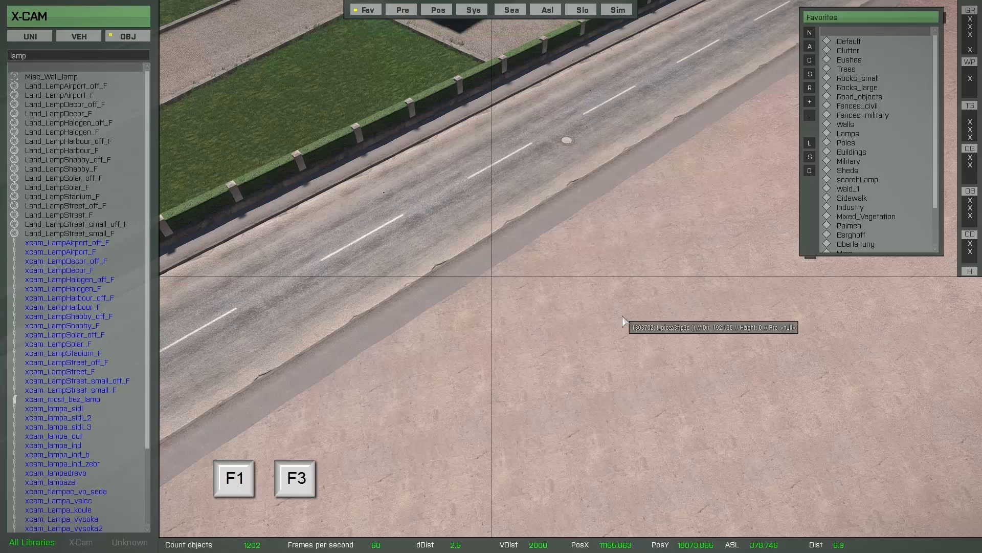
pyautogui.press('F1')
pyautogui.press('F3')
pyautogui.press('F1')
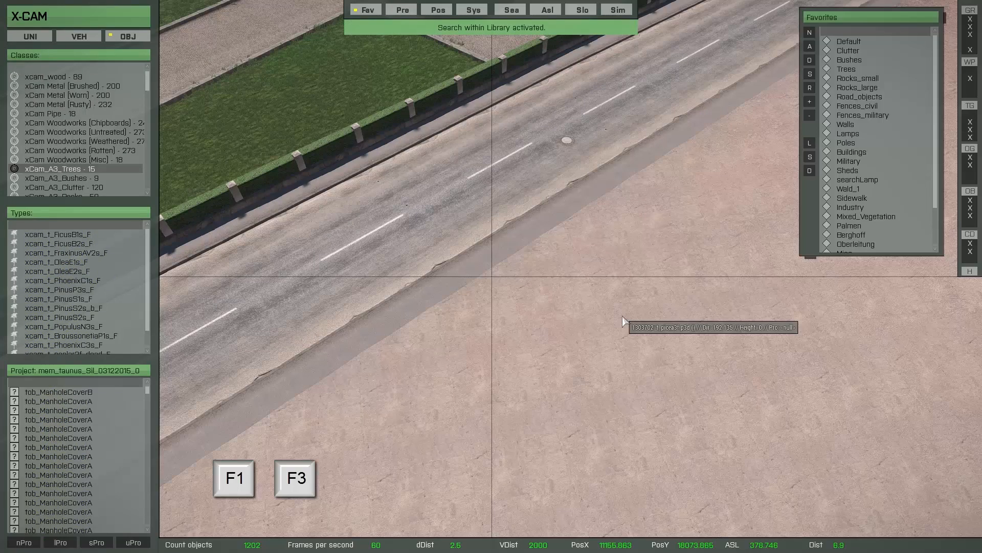
pyautogui.press('F3')
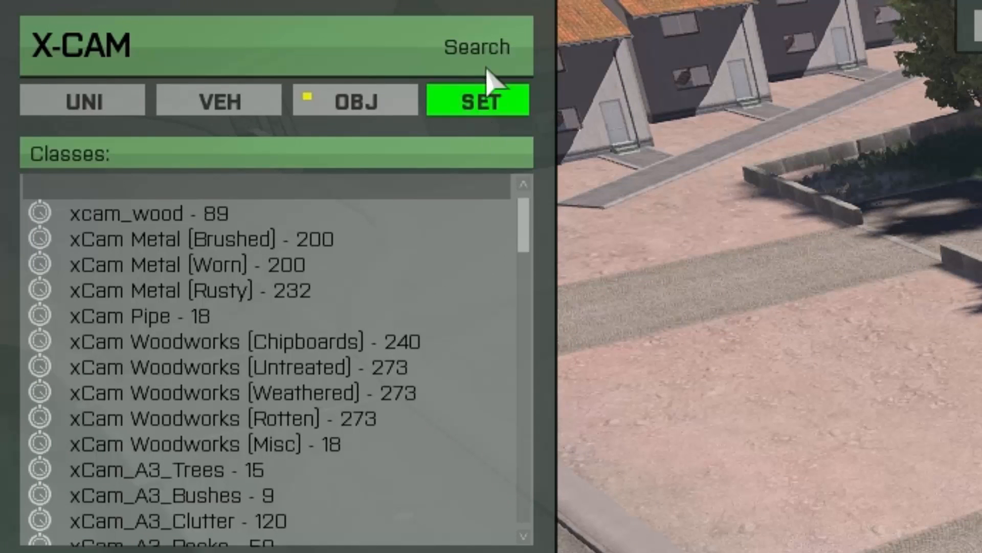
# Toggle the 'water' search list open and closed several times.
pyautogui.click(491, 33)
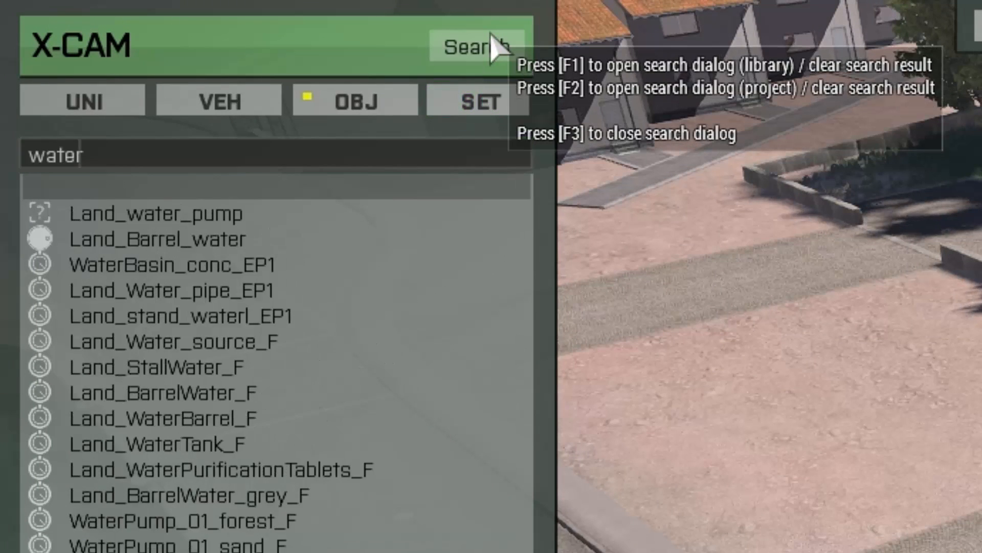
pyautogui.click(491, 34)
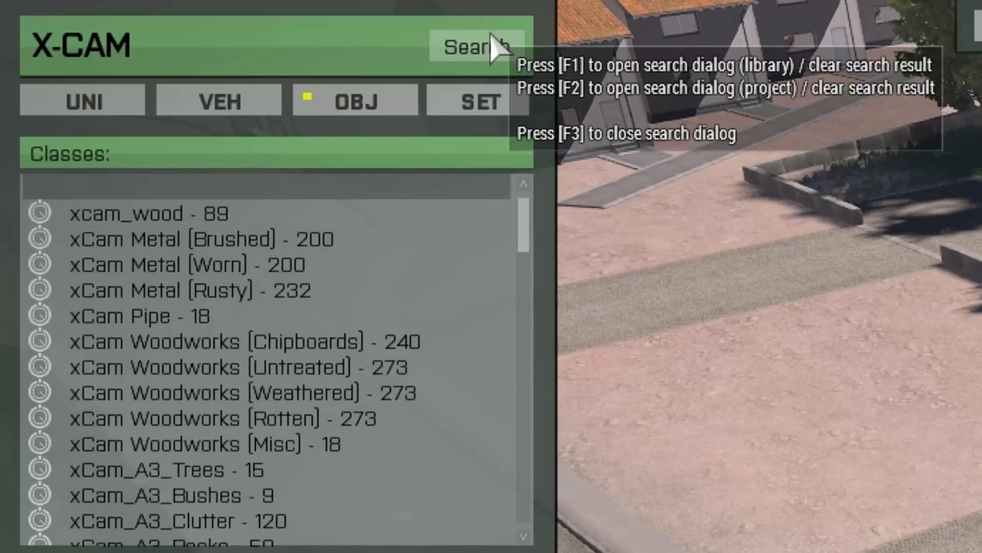
pyautogui.click(490, 33)
pyautogui.click(491, 34)
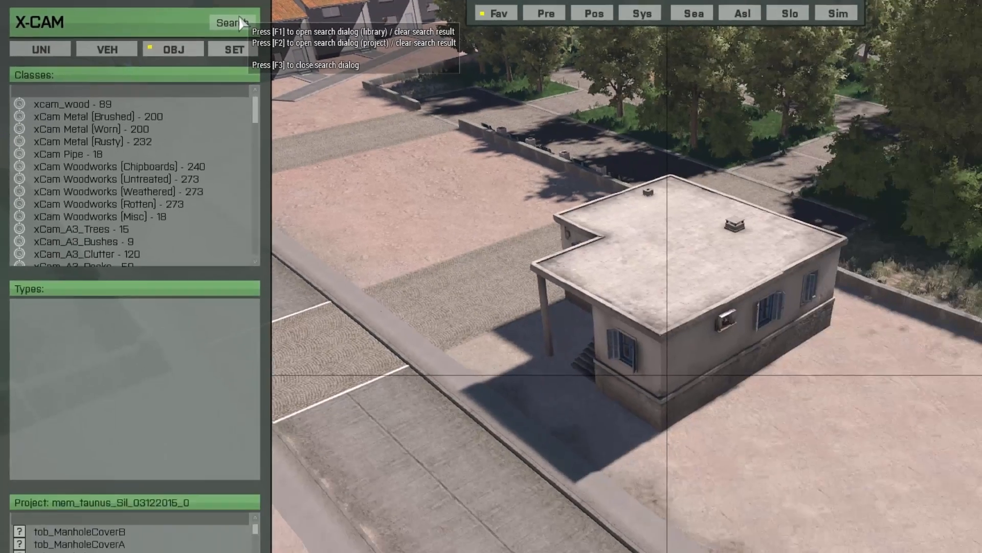
pyautogui.click(239, 22)
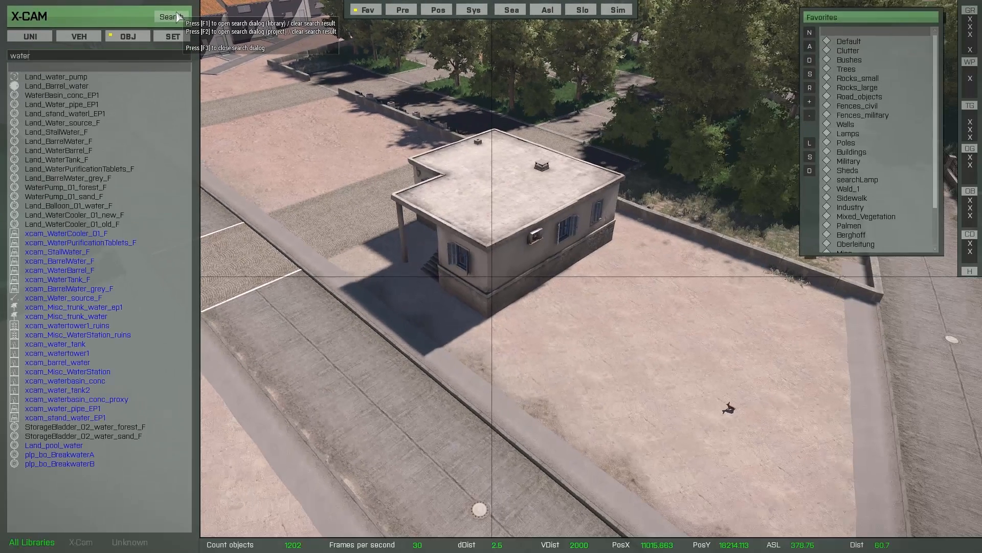
pyautogui.click(239, 22)
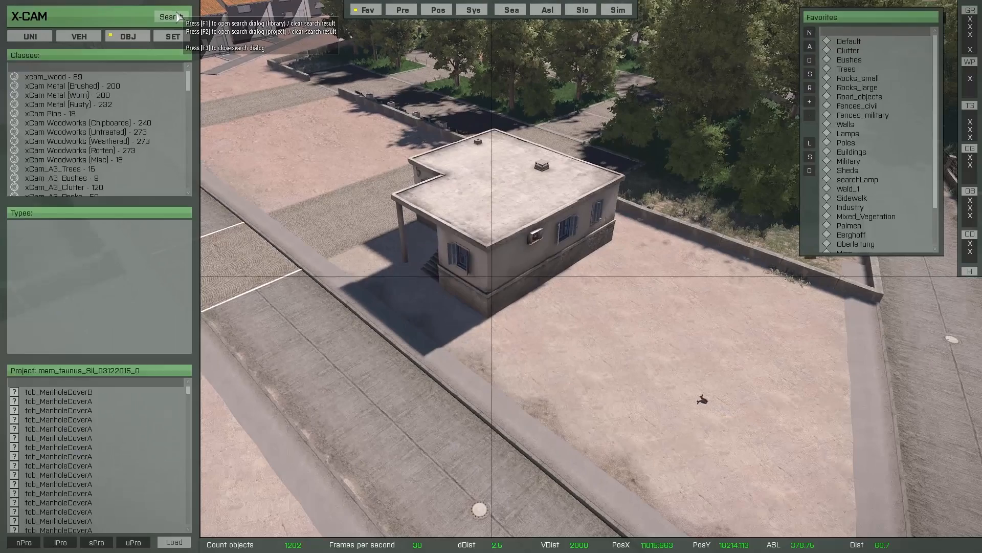
pyautogui.click(176, 16)
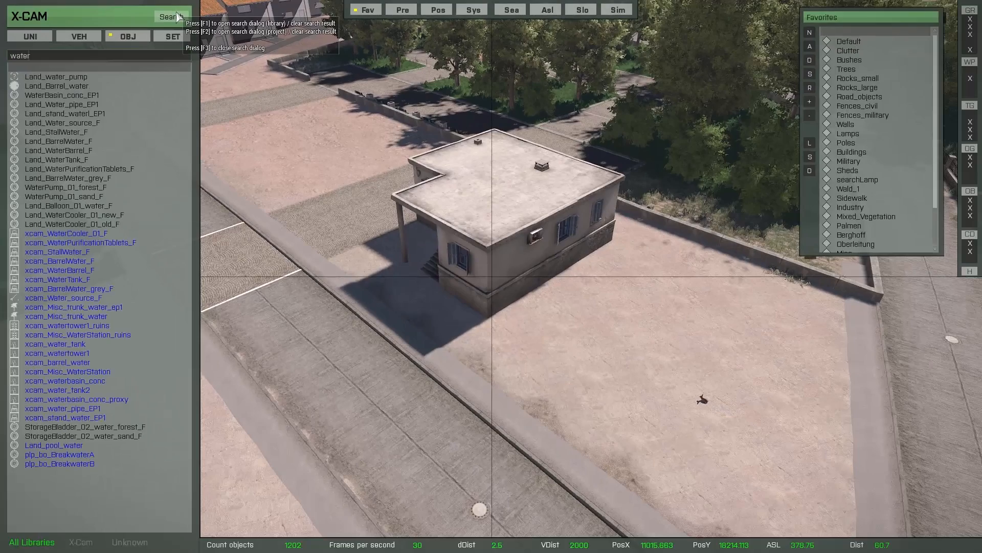
pyautogui.click(176, 16)
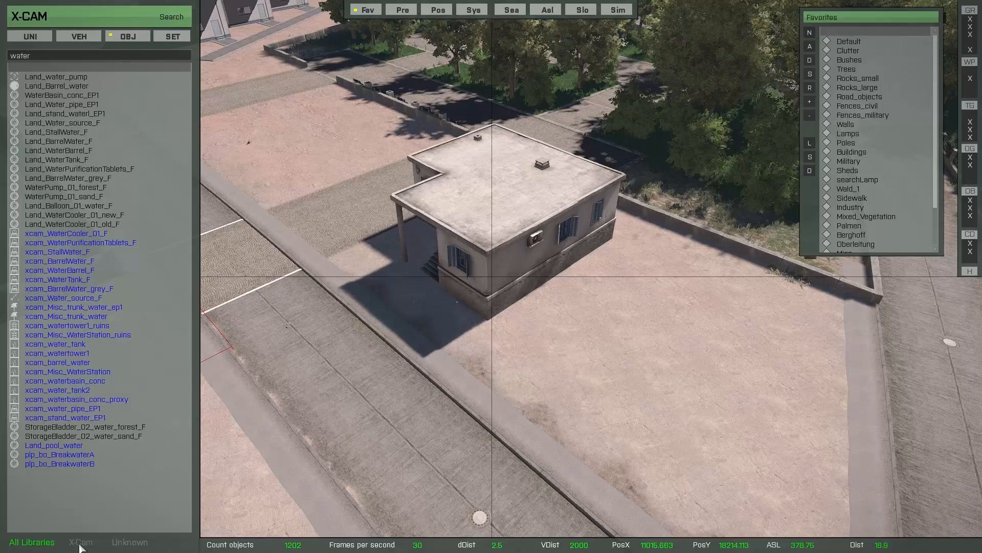
# Filter the water results to the X-Cam library, then Unknown, then All Libraries.
pyautogui.click(80, 546)
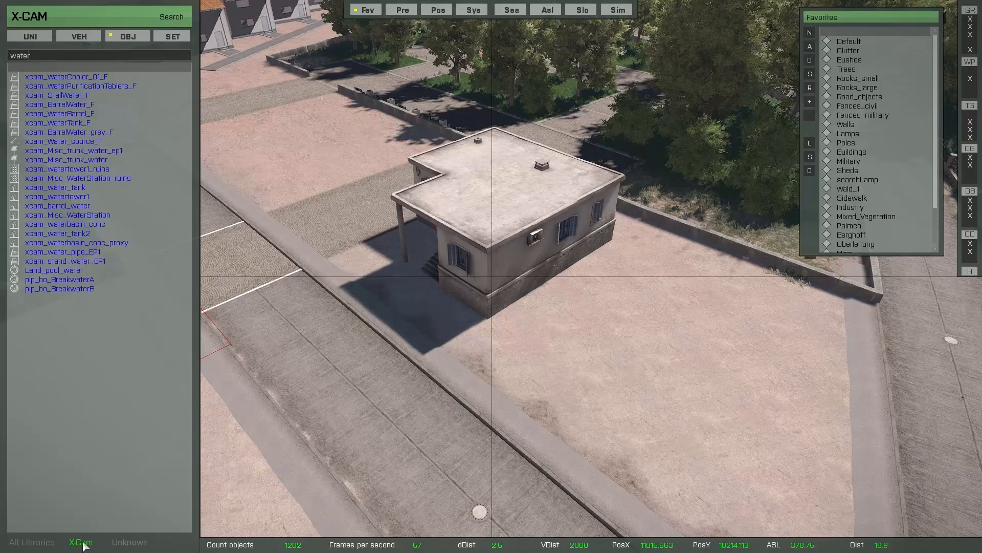
pyautogui.click(135, 545)
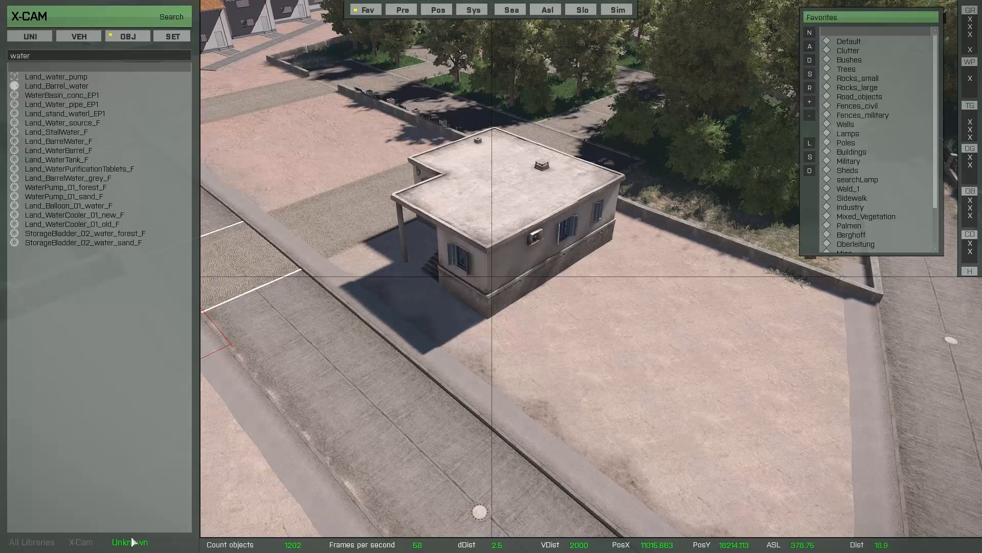
pyautogui.click(43, 546)
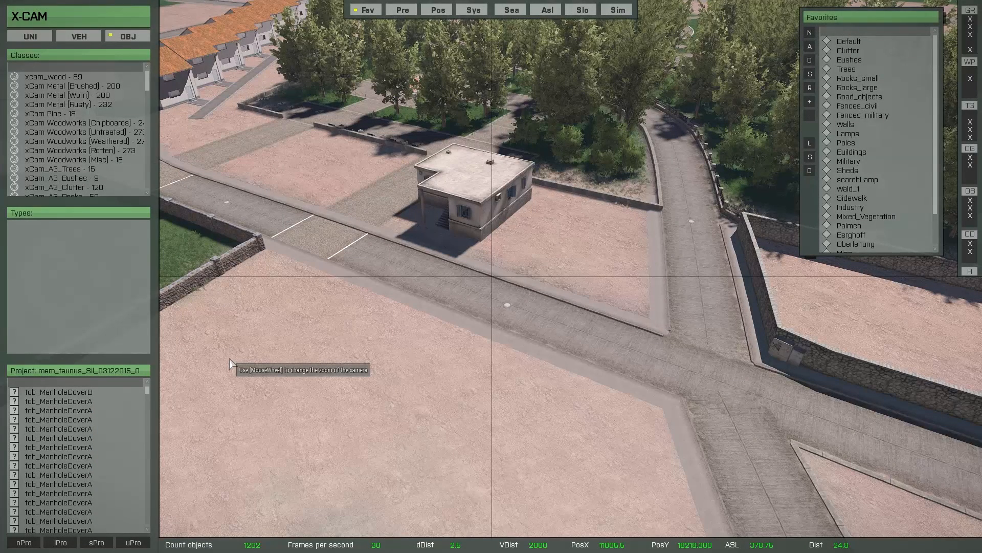
# Search the project's placed objects for 'mbg' to list the MBG walls.
pyautogui.press('F2')
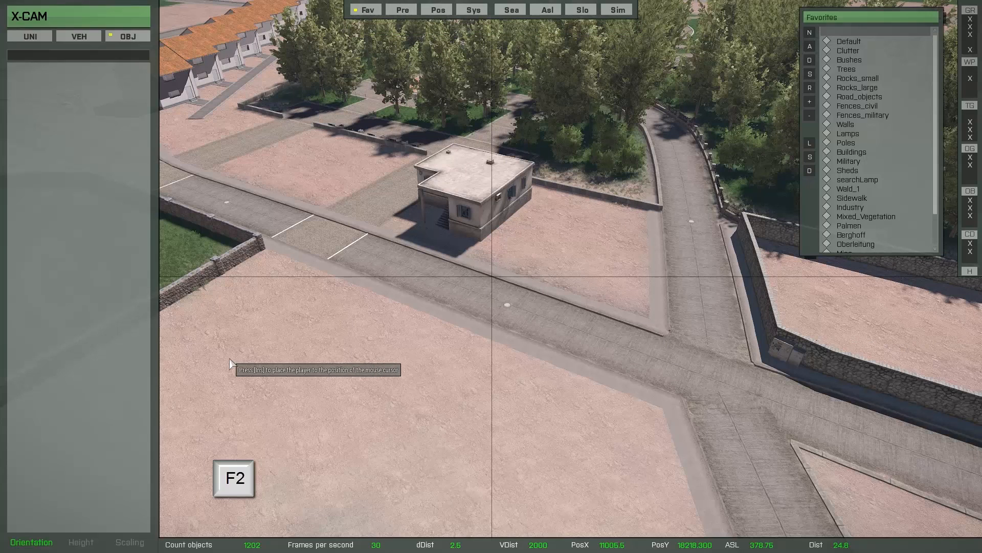
pyautogui.write('mbg')
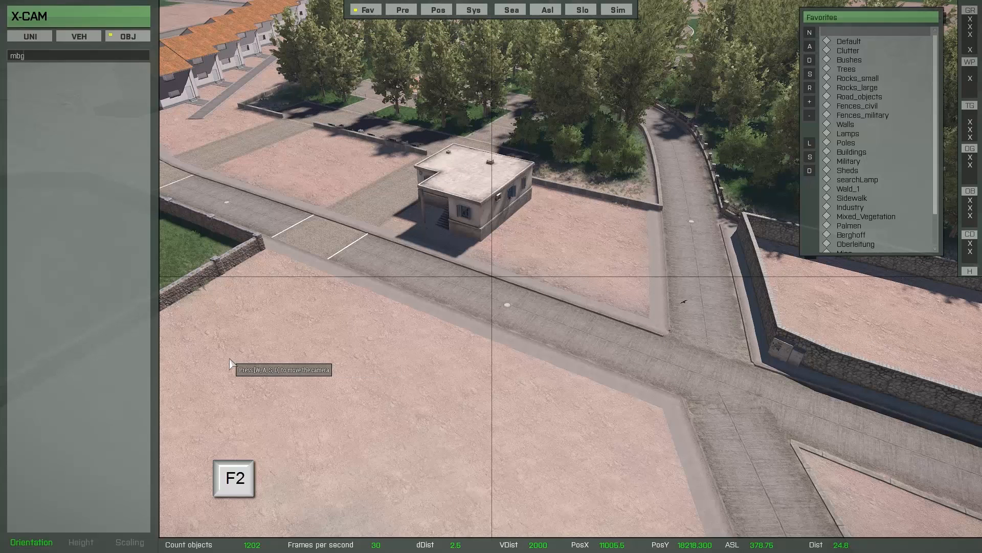
pyautogui.press('Return')
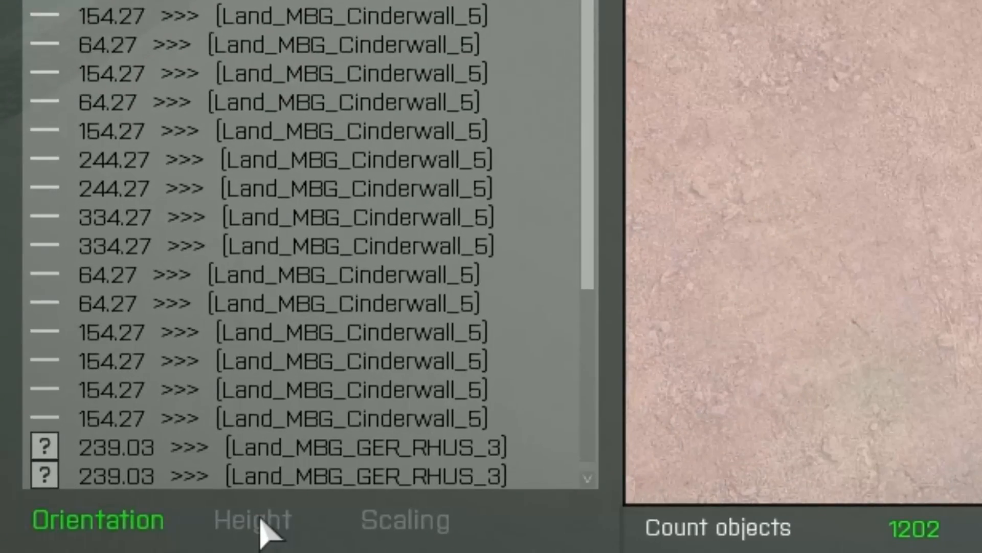
# Show the matched MBG walls' heights, scale values and orientation angles.
pyautogui.click(260, 521)
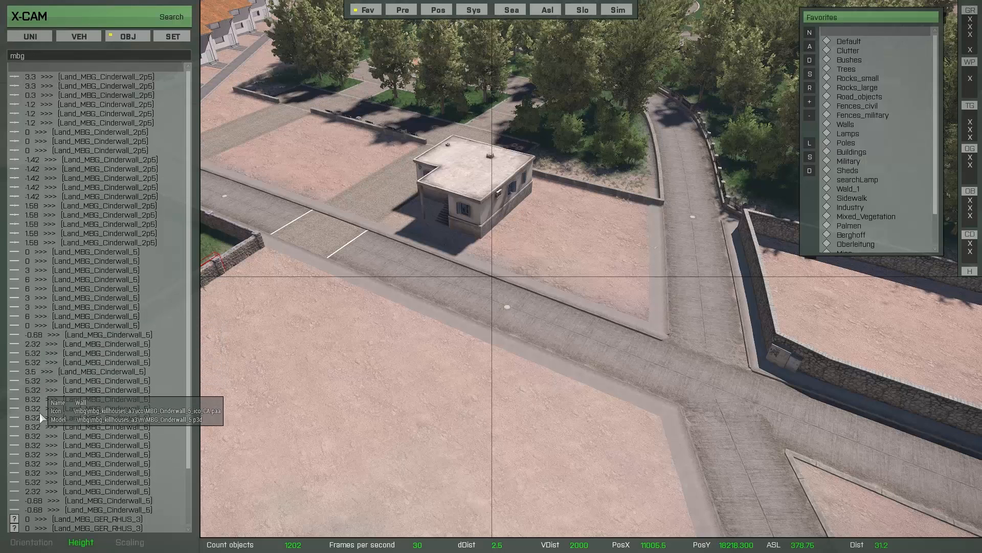
pyautogui.click(131, 543)
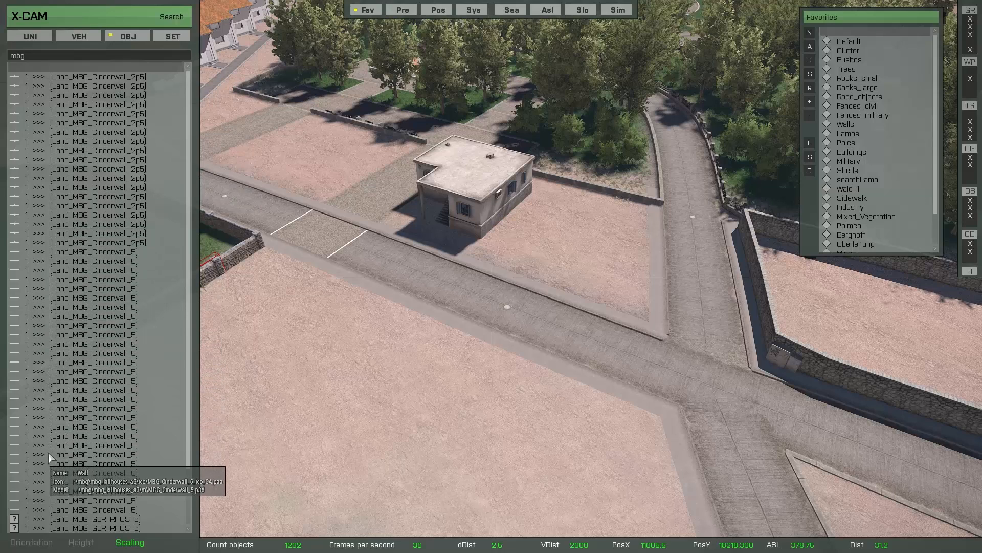
pyautogui.click(36, 546)
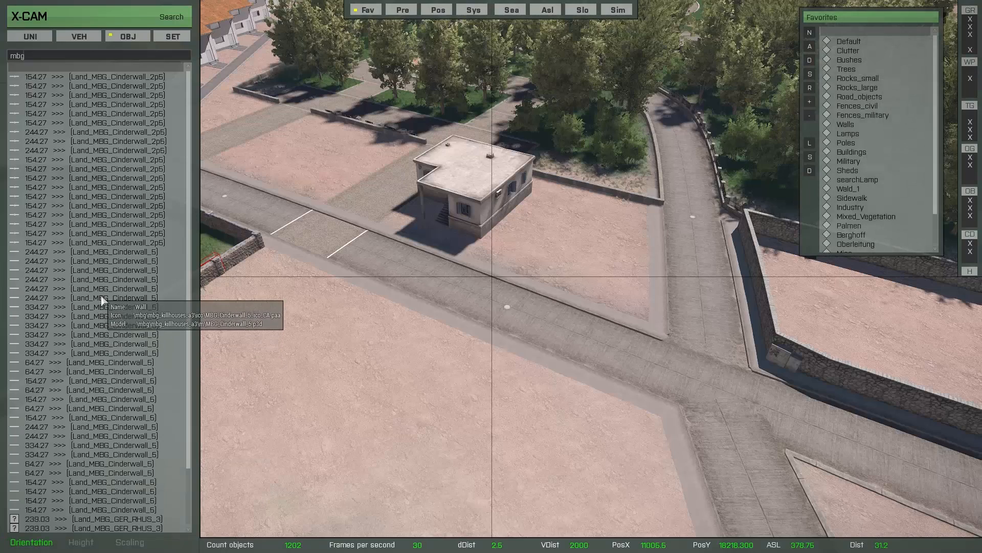
# Fly to a Land_MBG_Cinderwall_5 wall, step through further walls, then close the search.
pyautogui.doubleClick(102, 298)
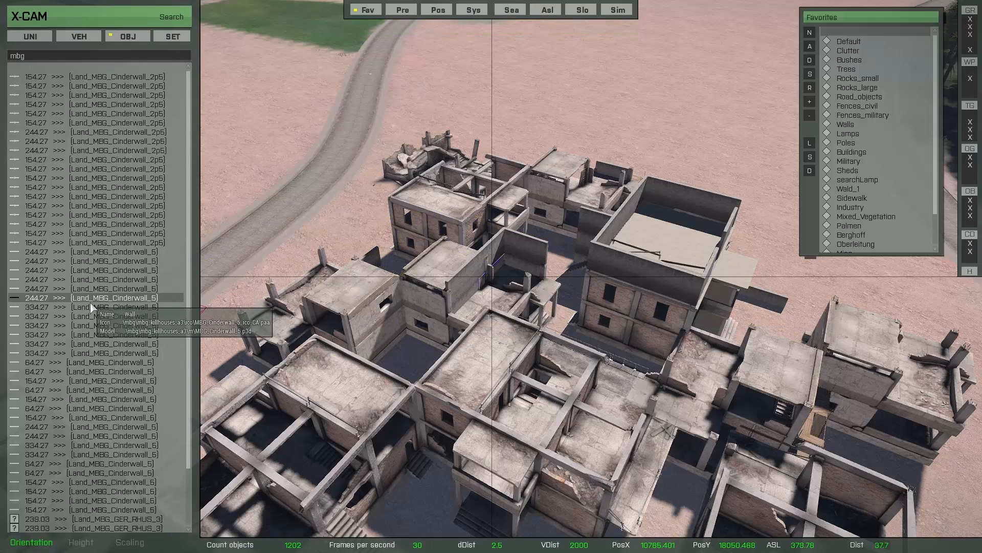
pyautogui.press('Down')
pyautogui.press('Down')
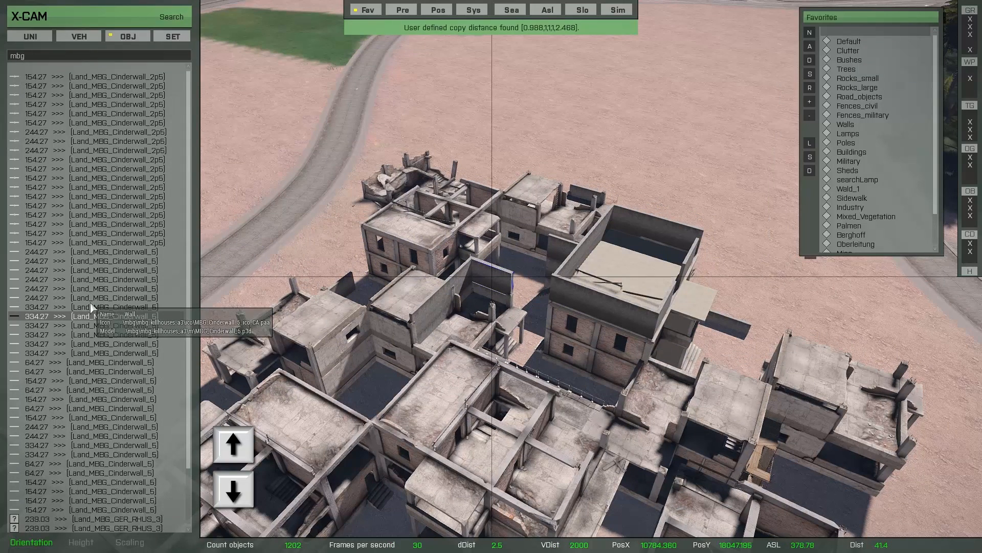
pyautogui.press('Down')
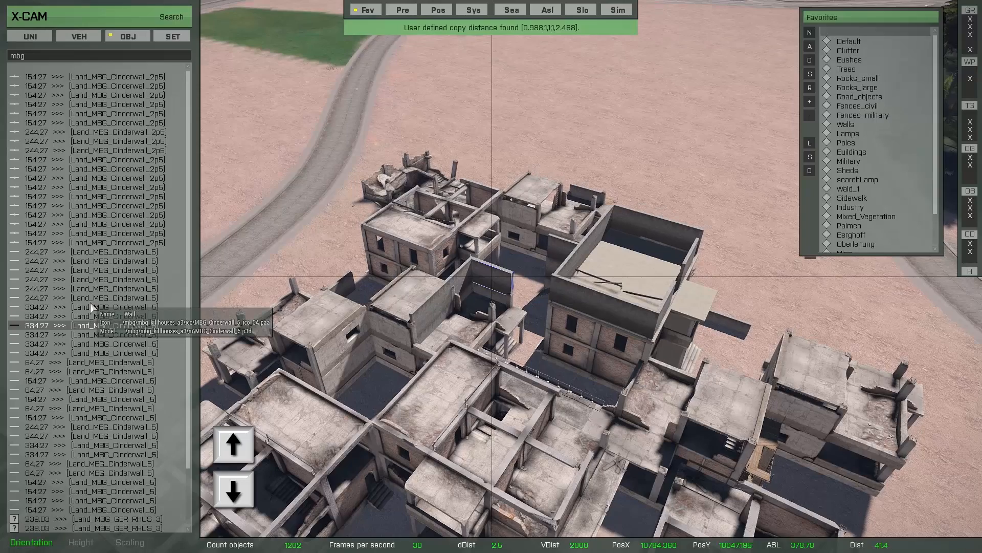
pyautogui.press('Down')
pyautogui.press('Down')
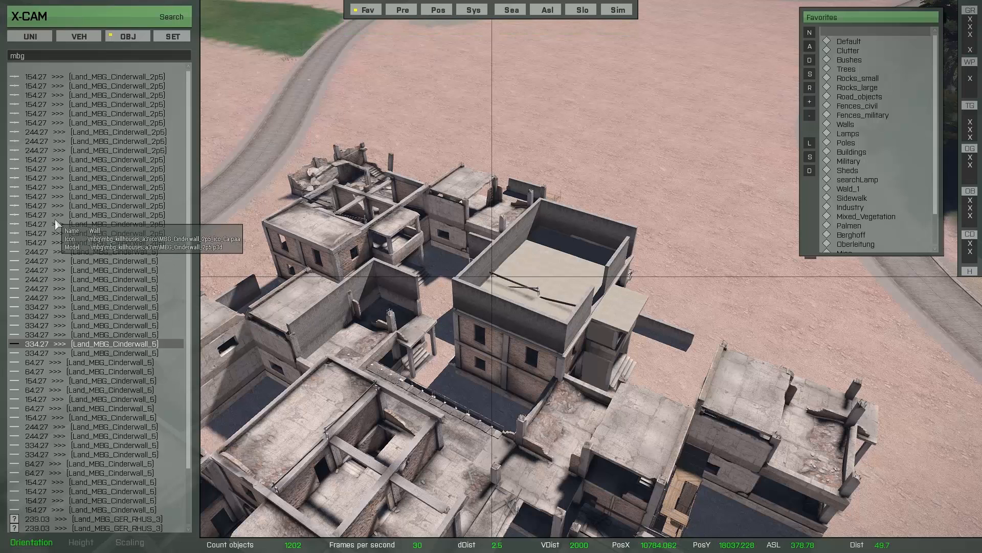
pyautogui.press('F3')
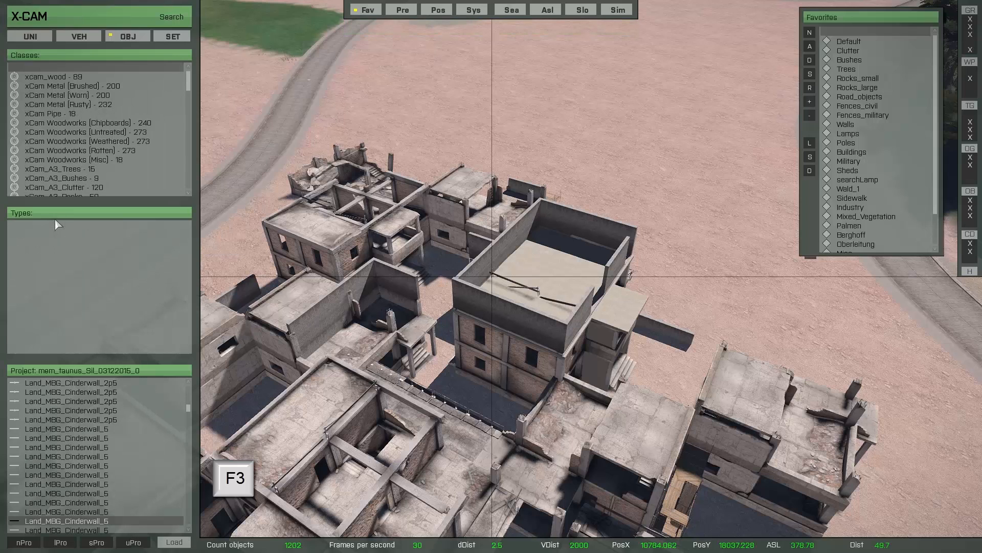
# Preview the xcam_t_OleaE1s_F tree from xCam_A3_Trees and fly the camera forward over the road.
pyautogui.click(58, 172)
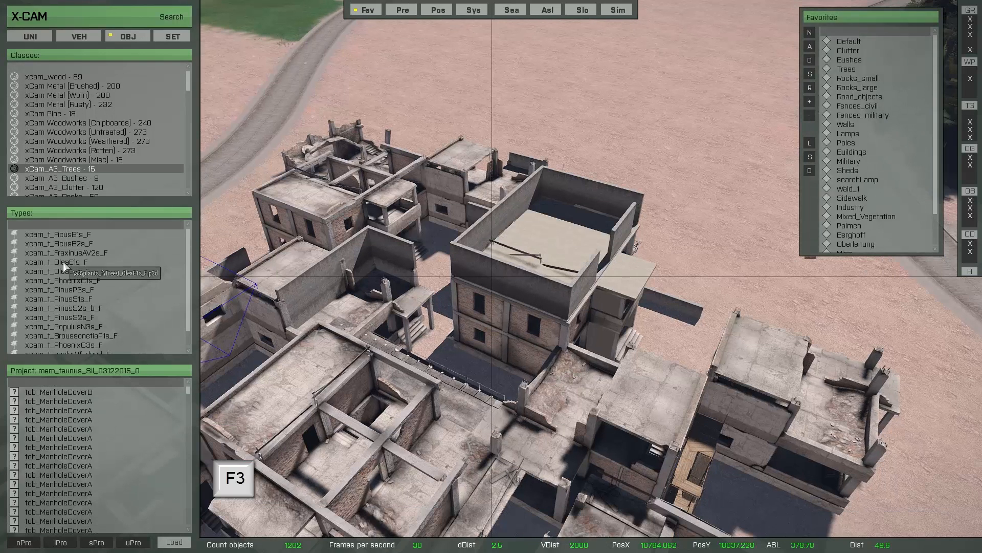
pyautogui.click(108, 263)
pyautogui.moveTo(513, 356); pyautogui.dragTo(480, 233)
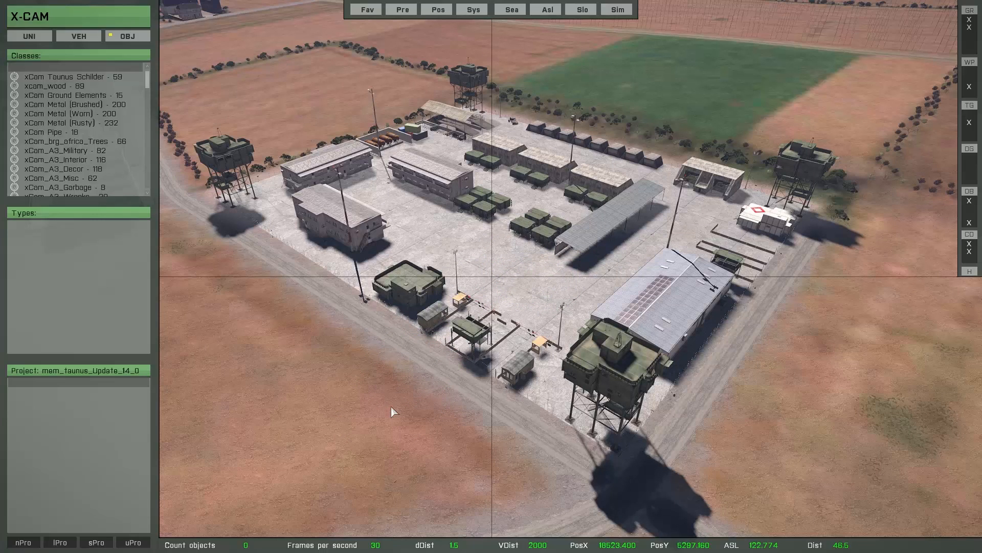
# Delete the first crate pairs and the four-crate cluster from the camp's central yard.
pyautogui.press('shift')
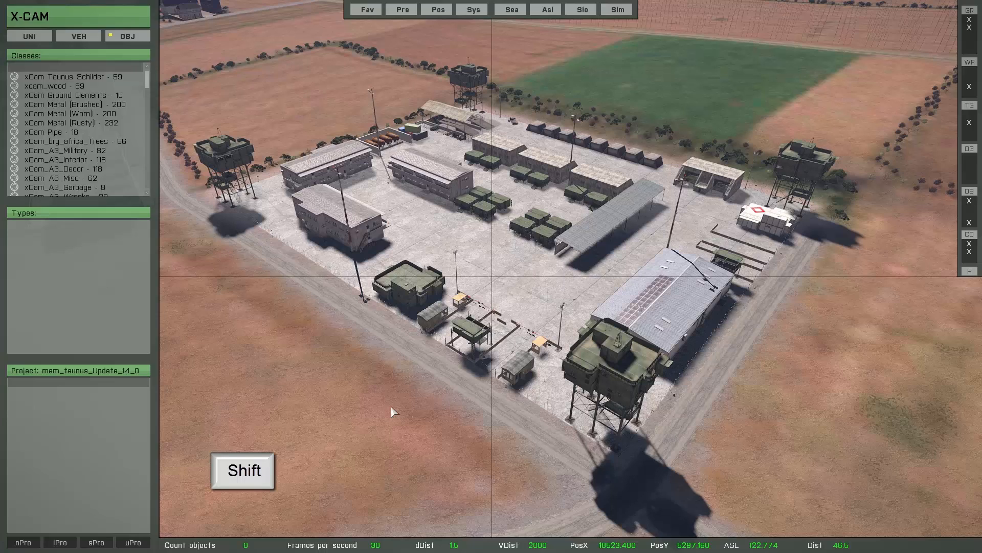
pyautogui.hotkey('shift', 'l')
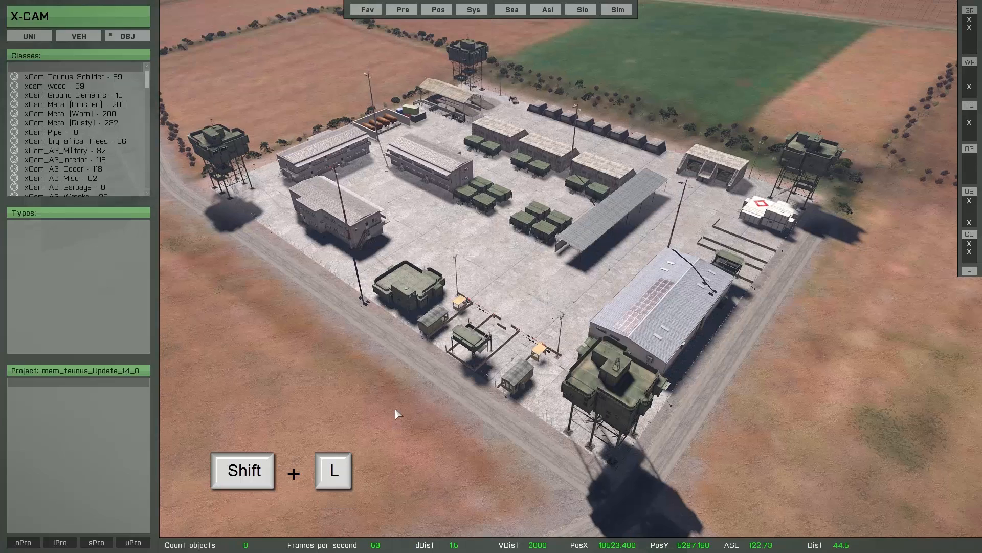
pyautogui.hotkey('shift', 'l')
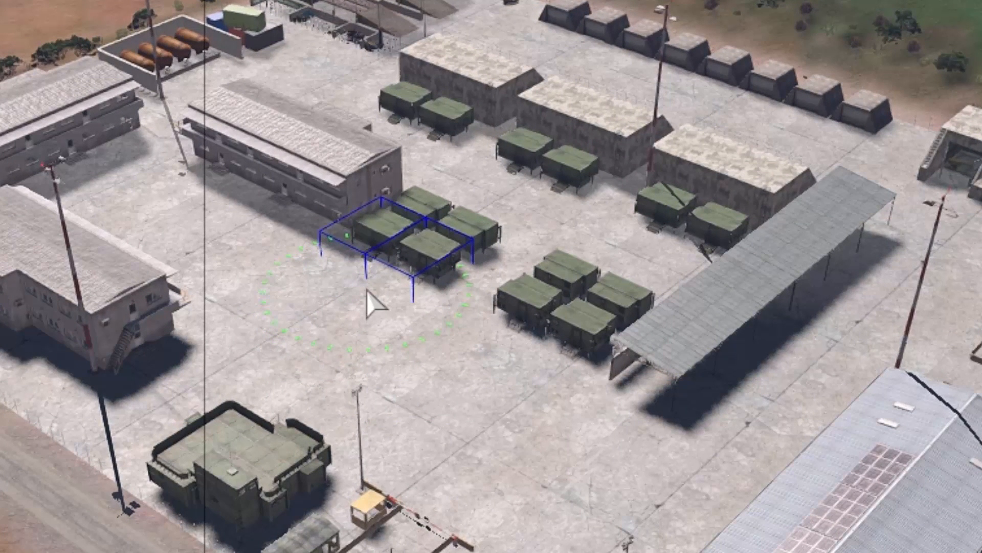
pyautogui.press('Delete')
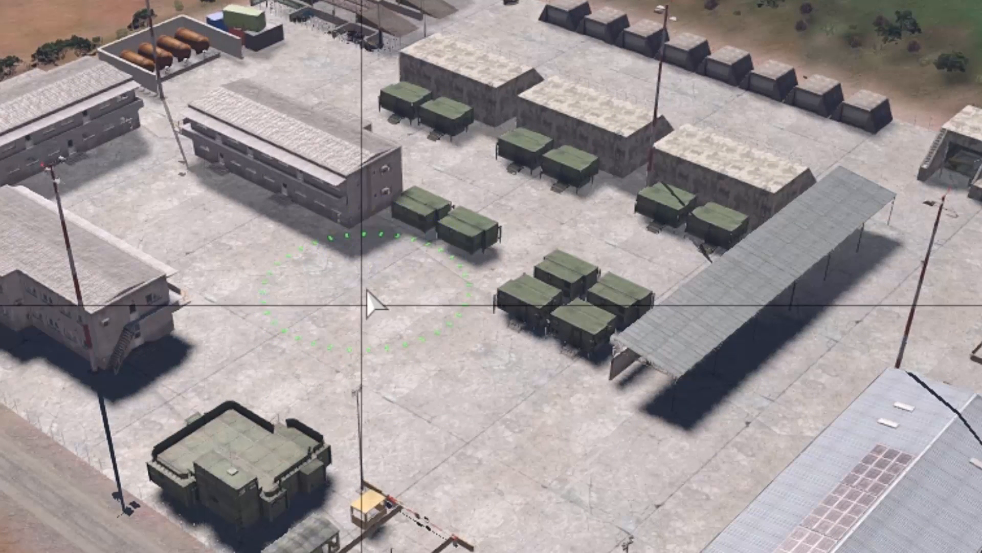
pyautogui.click(445, 268)
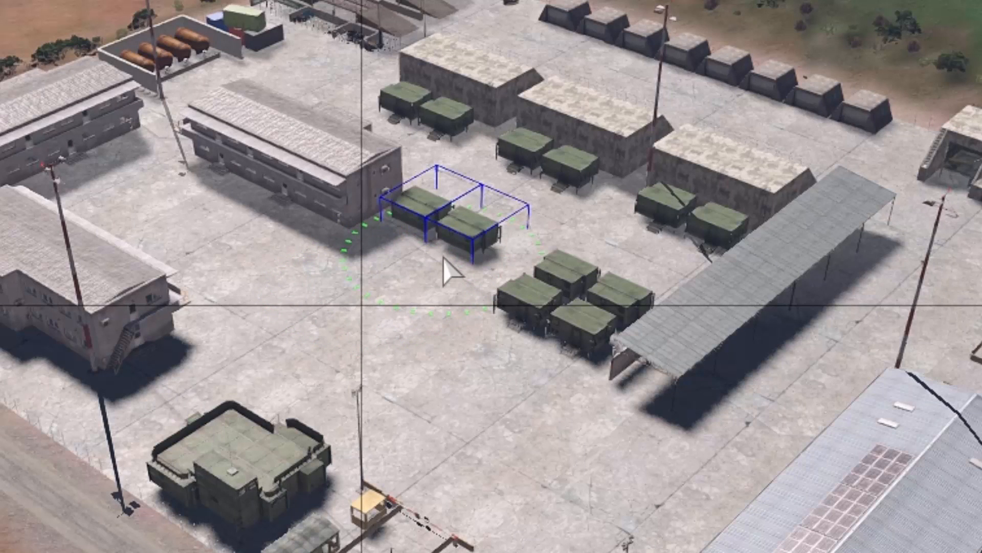
pyautogui.press('Delete')
pyautogui.click(575, 329)
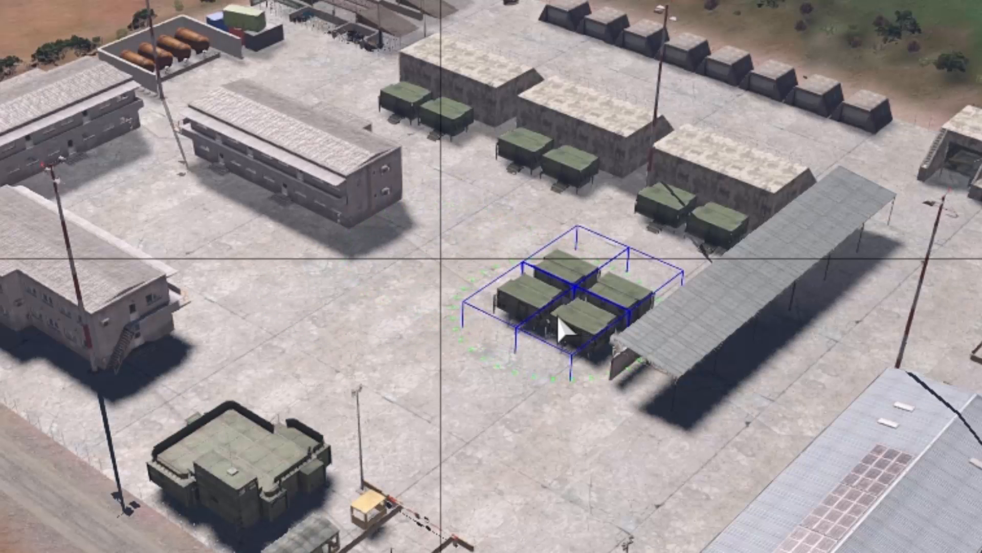
pyautogui.press('Delete')
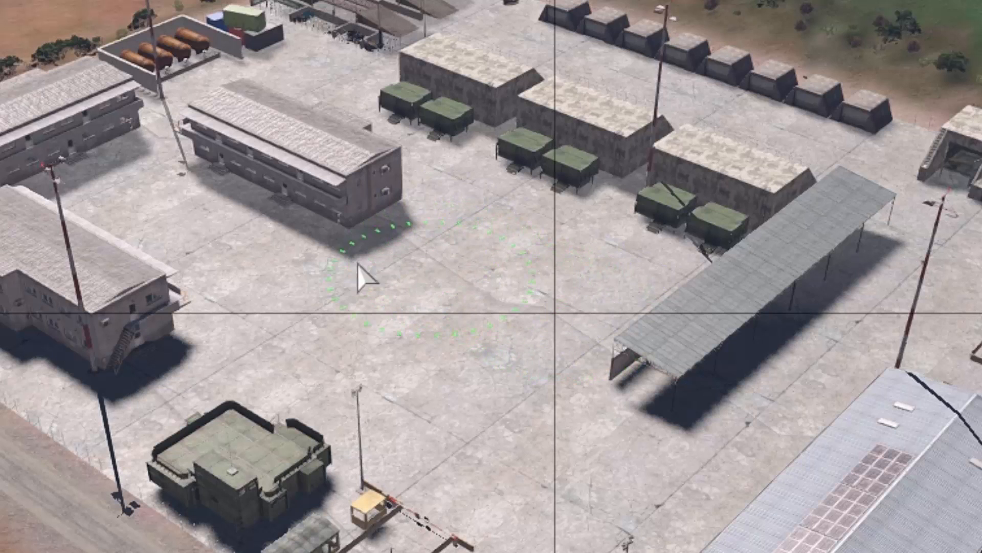
# Delete the two-storey barracks and the remaining three pairs of crates.
pyautogui.click(276, 215)
pyautogui.press('Delete')
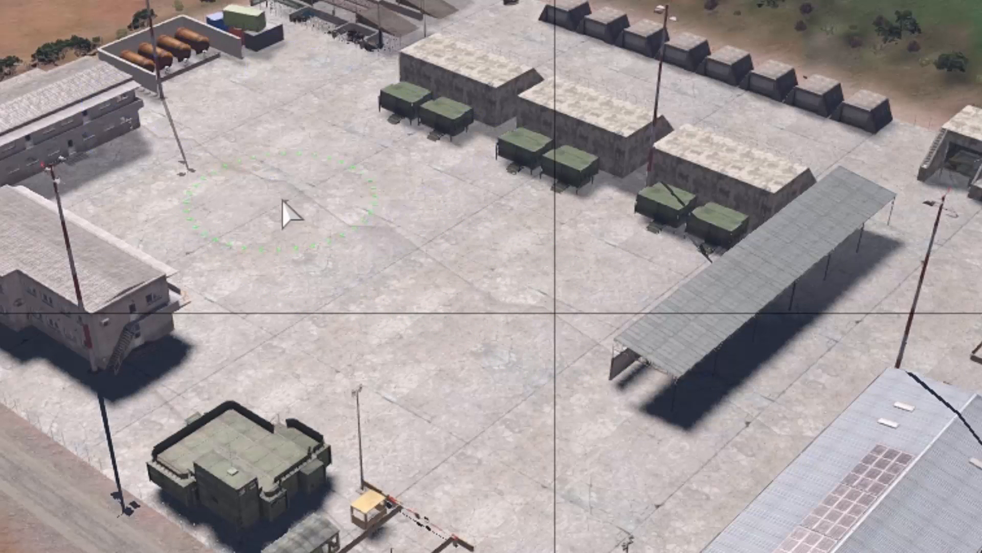
pyautogui.click(450, 169)
pyautogui.press('Delete')
pyautogui.click(491, 177)
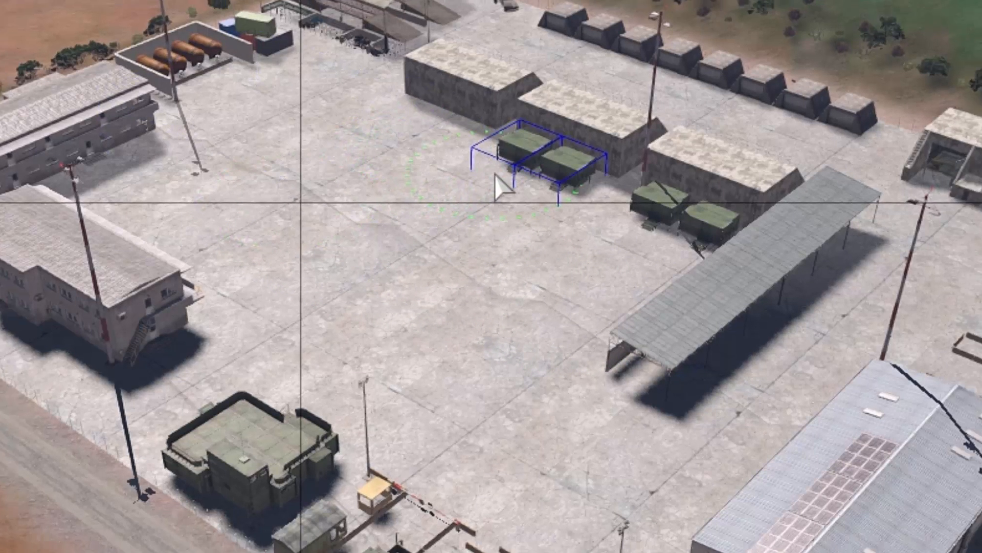
pyautogui.press('Delete')
pyautogui.click(632, 240)
pyautogui.press('Delete')
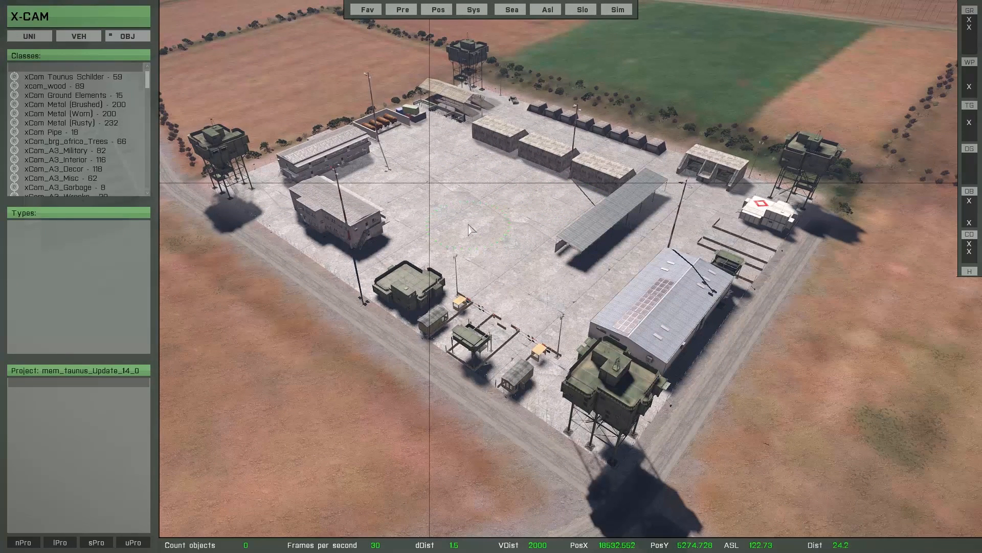
# Enlarge the brush to 24 m and sweep it across the pad to erase buildings, towers and masts.
pyautogui.scroll(1, 486, 219)
pyautogui.scroll(3, 488, 224)
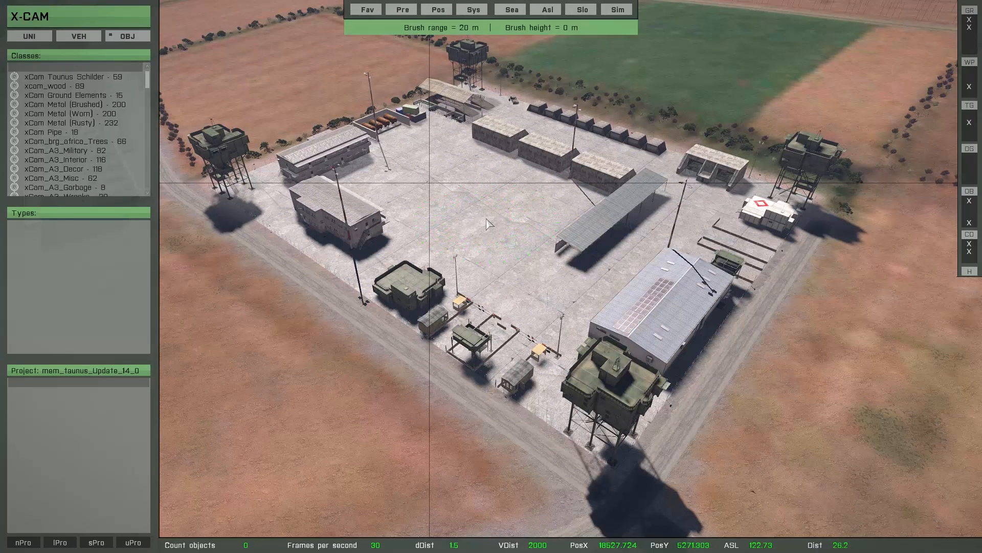
pyautogui.click(417, 135)
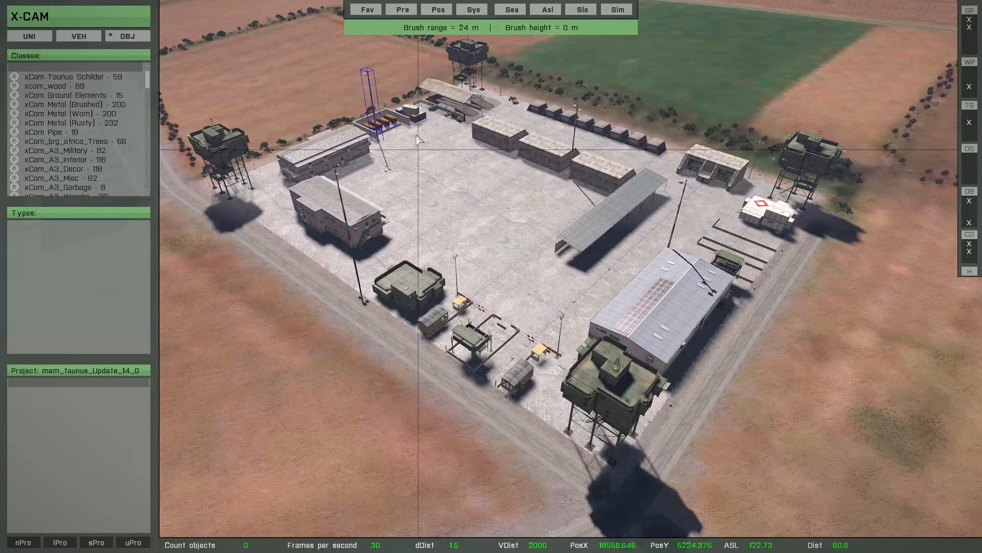
pyautogui.moveTo(412, 134)
pyautogui.mouseDown()
pyautogui.moveTo(324, 182)
pyautogui.moveTo(276, 191)
pyautogui.moveTo(359, 266)
pyautogui.moveTo(537, 368)
pyautogui.moveTo(640, 318)
pyautogui.moveTo(751, 221)
pyautogui.moveTo(712, 174)
pyautogui.moveTo(614, 215)
pyautogui.moveTo(465, 81)
pyautogui.moveTo(480, 119)
pyautogui.mouseUp()
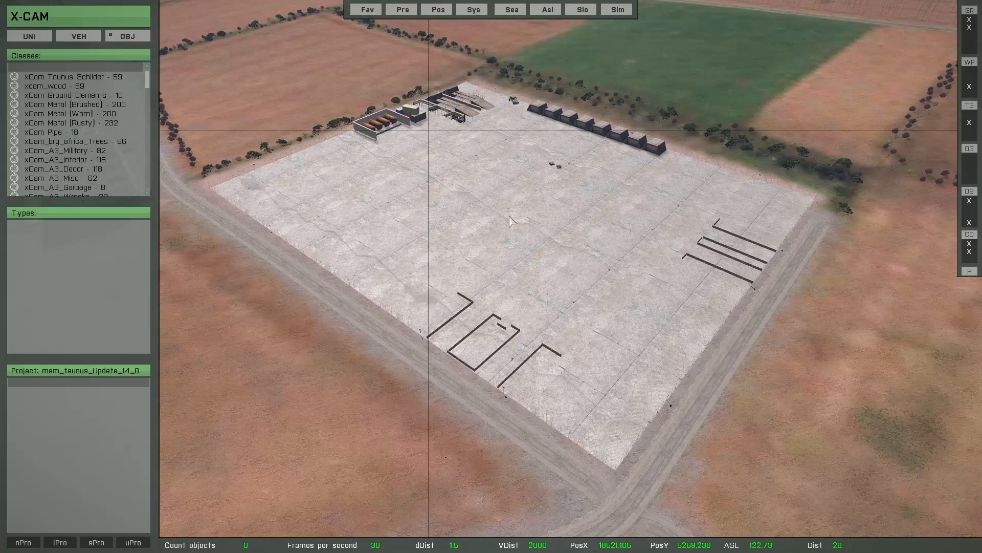
pyautogui.press('space')
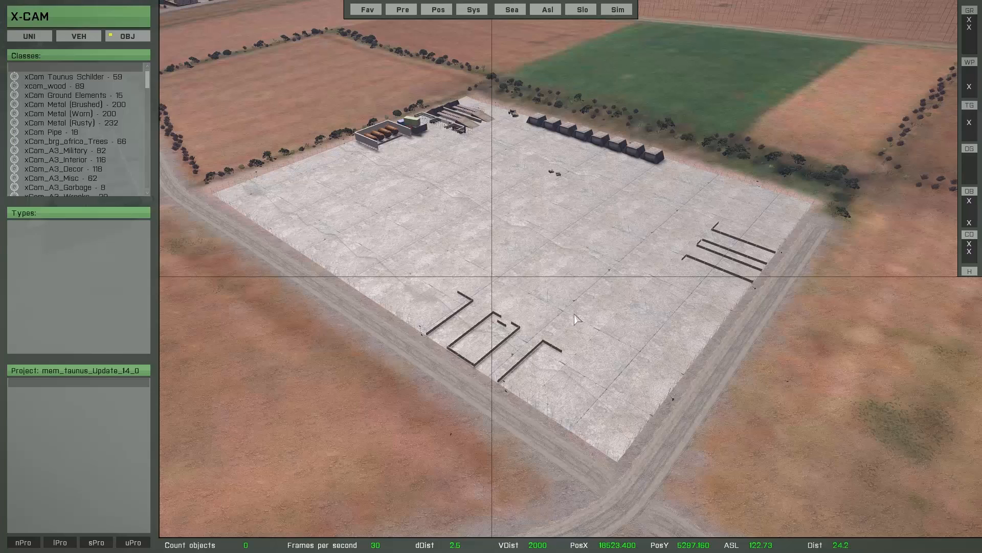
# Switch the button set to Definition Hidden and request a reset of the 57 hidden map objects with RHO.
pyautogui.moveTo(157, 501)
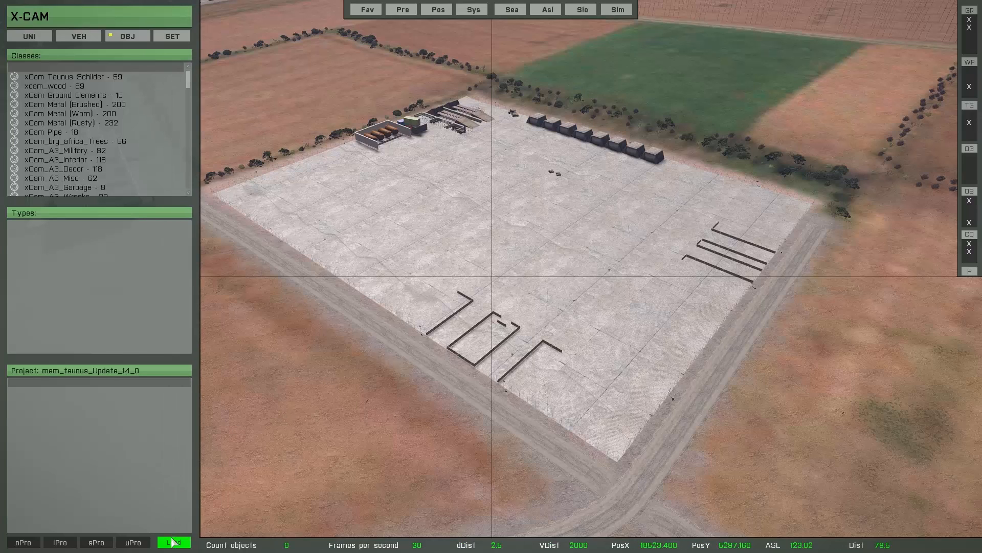
pyautogui.click(173, 543)
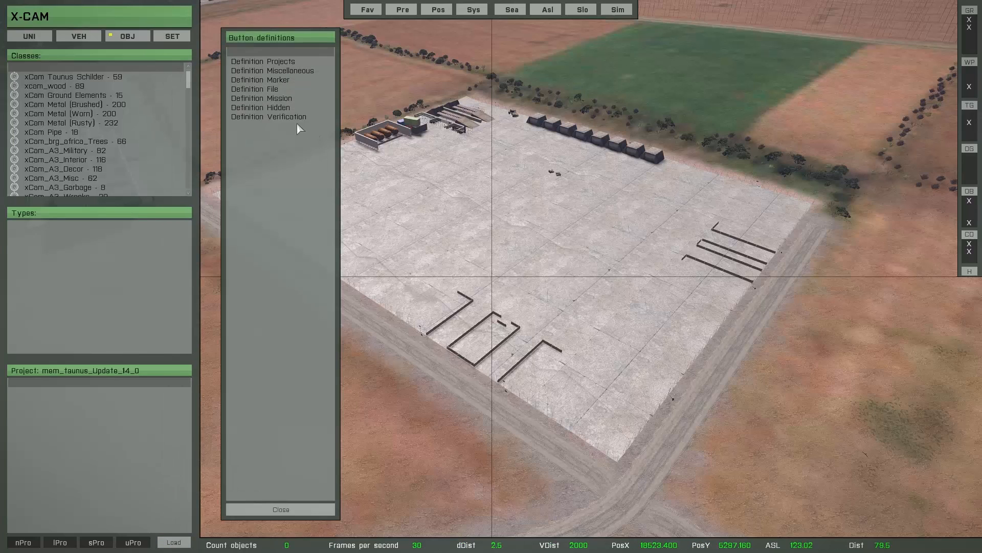
pyautogui.click(259, 109)
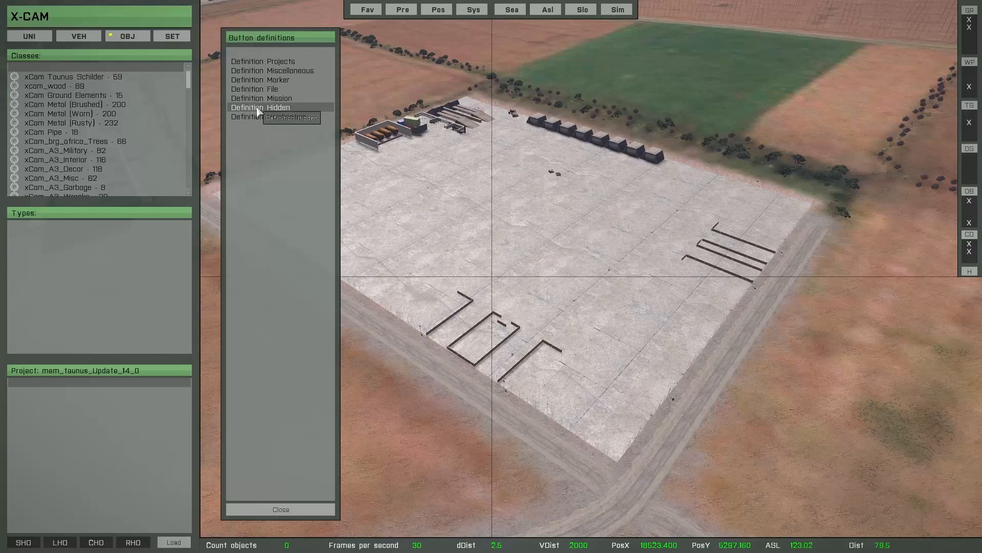
pyautogui.click(248, 511)
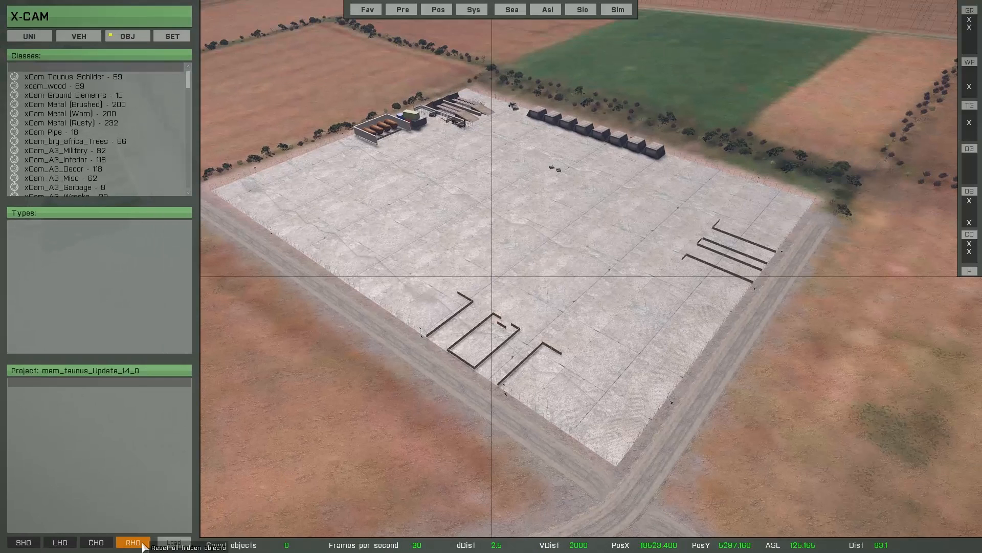
pyautogui.click(142, 546)
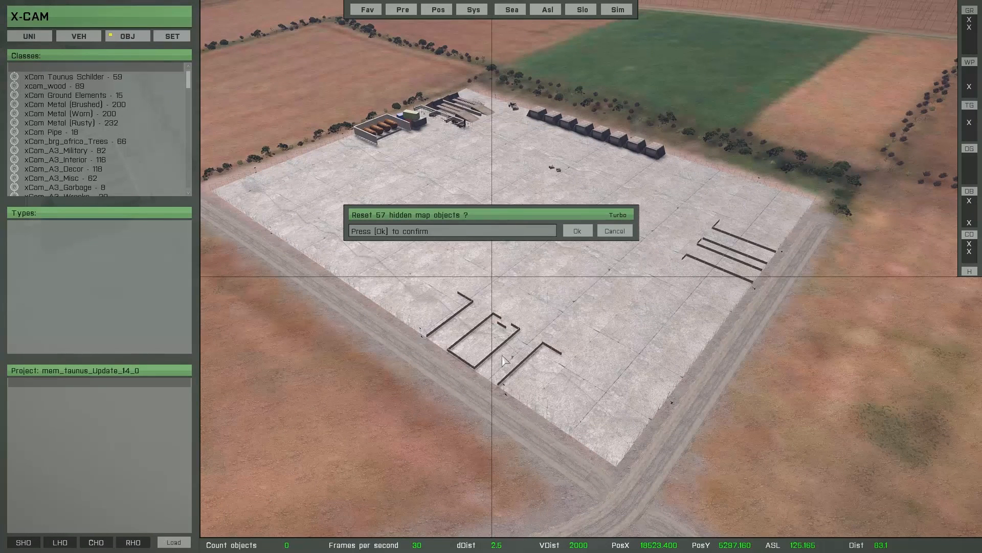
# Confirm restoring the 57 hidden objects, then brush the camp's objects off the pad again.
pyautogui.click(577, 231)
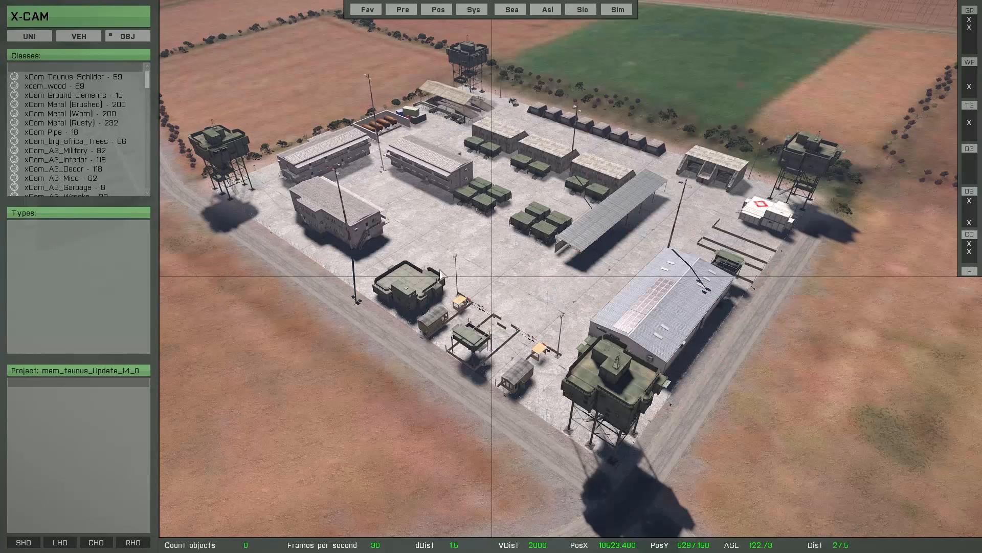
pyautogui.click(379, 487)
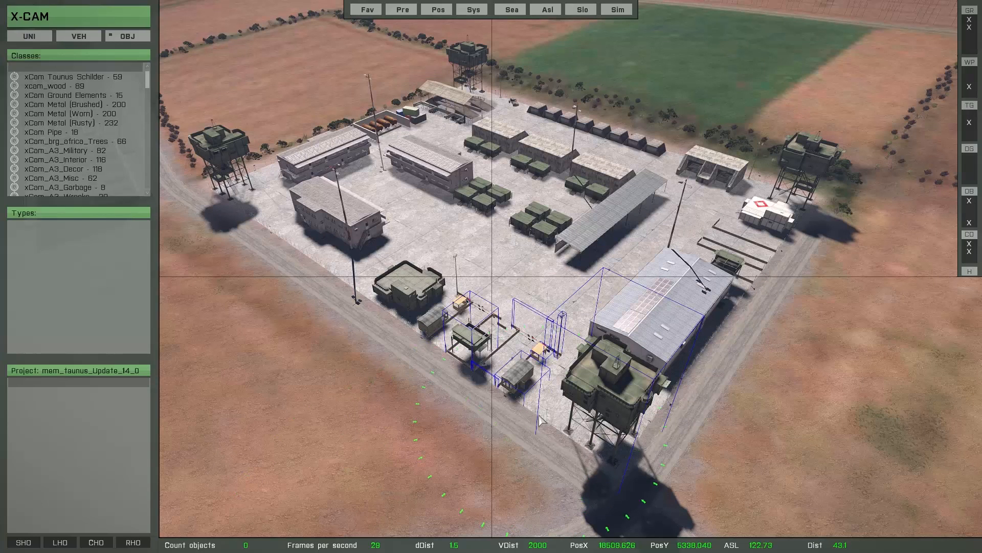
pyautogui.moveTo(548, 402)
pyautogui.mouseDown()
pyautogui.moveTo(620, 348)
pyautogui.moveTo(724, 235)
pyautogui.moveTo(778, 201)
pyautogui.moveTo(653, 132)
pyautogui.moveTo(460, 88)
pyautogui.moveTo(301, 175)
pyautogui.moveTo(348, 225)
pyautogui.moveTo(563, 318)
pyautogui.moveTo(630, 189)
pyautogui.moveTo(589, 169)
pyautogui.moveTo(471, 251)
pyautogui.moveTo(424, 117)
pyautogui.moveTo(433, 117)
pyautogui.mouseUp()
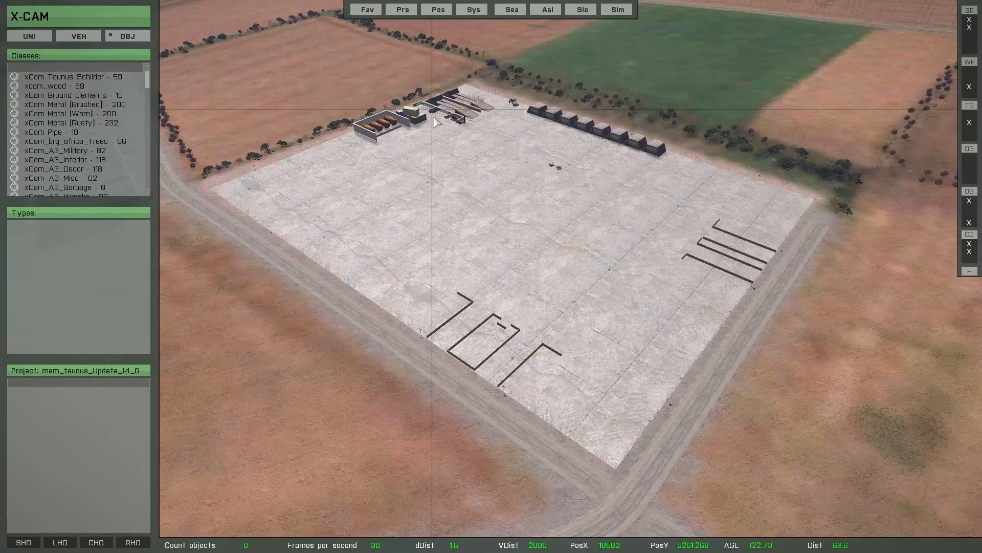
# Save all hidden map objects with SHO, confirm, and tilt the view around the cleared pad.
pyautogui.click(506, 221)
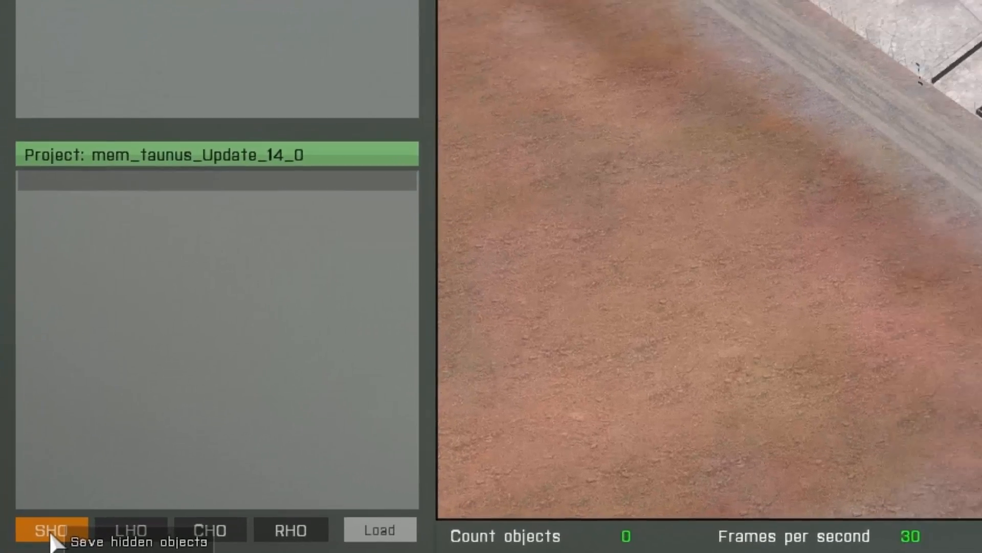
pyautogui.click(56, 531)
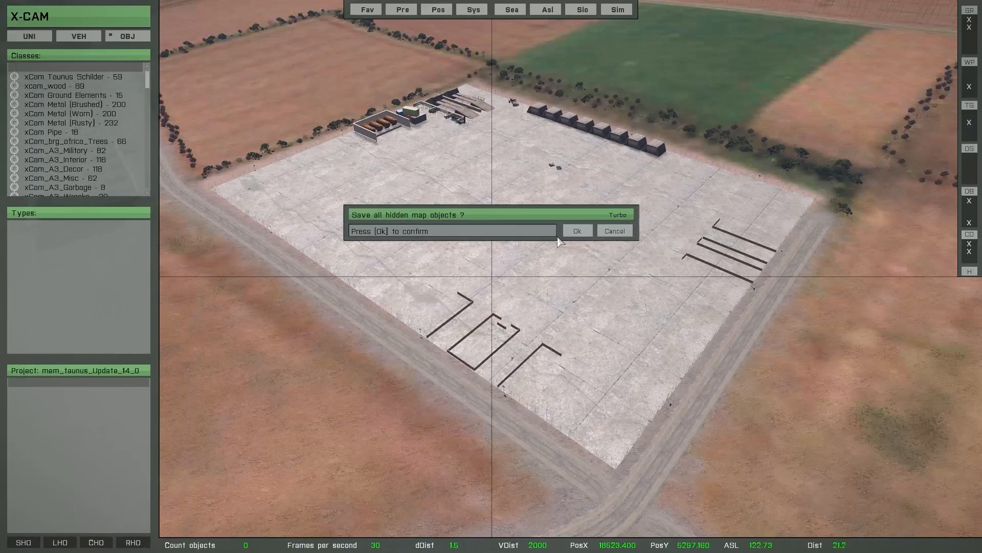
pyautogui.click(577, 230)
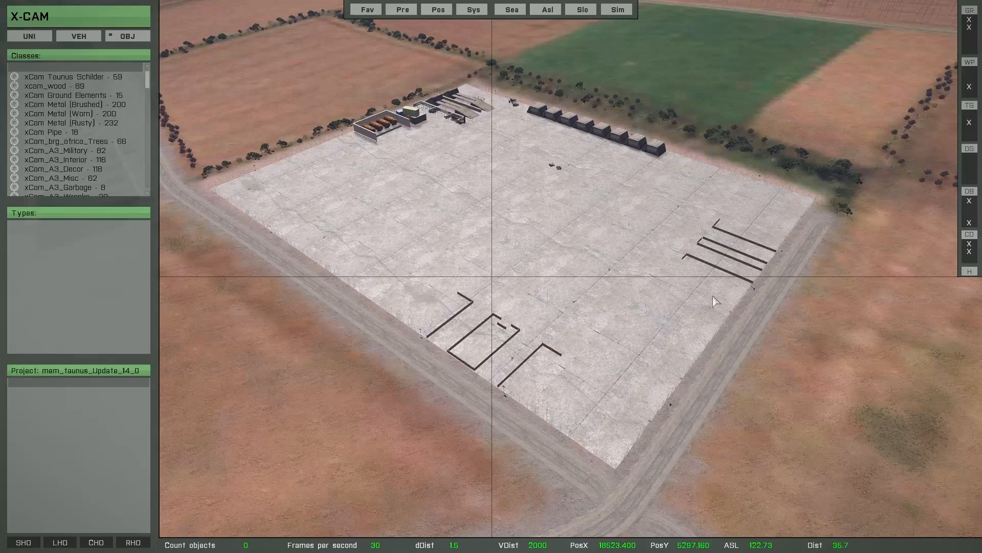
pyautogui.moveTo(350, 377); pyautogui.dragTo(421, 431, button='right')
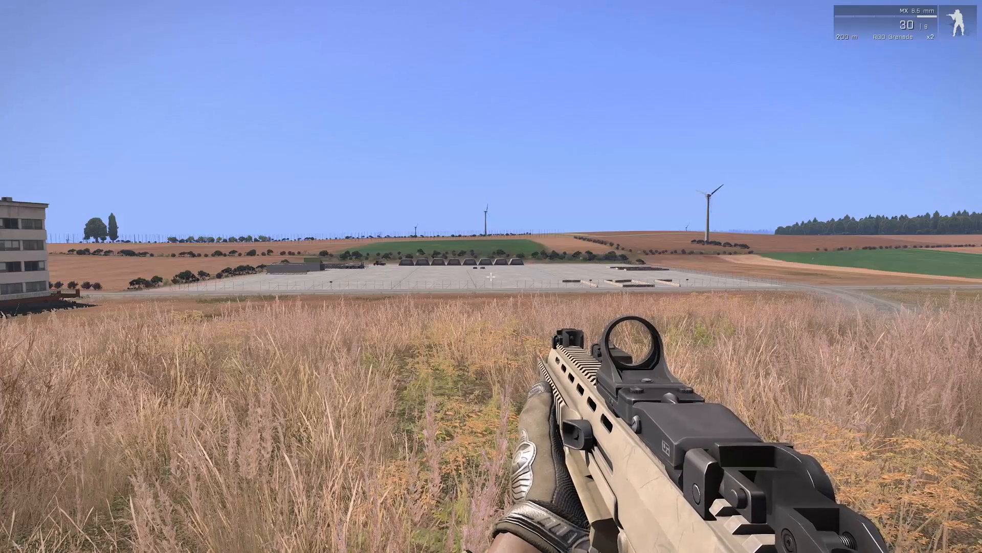
# Restart the Arma 3 mission, walk toward the camp, and start X-Cam again.
pyautogui.press('Escape')
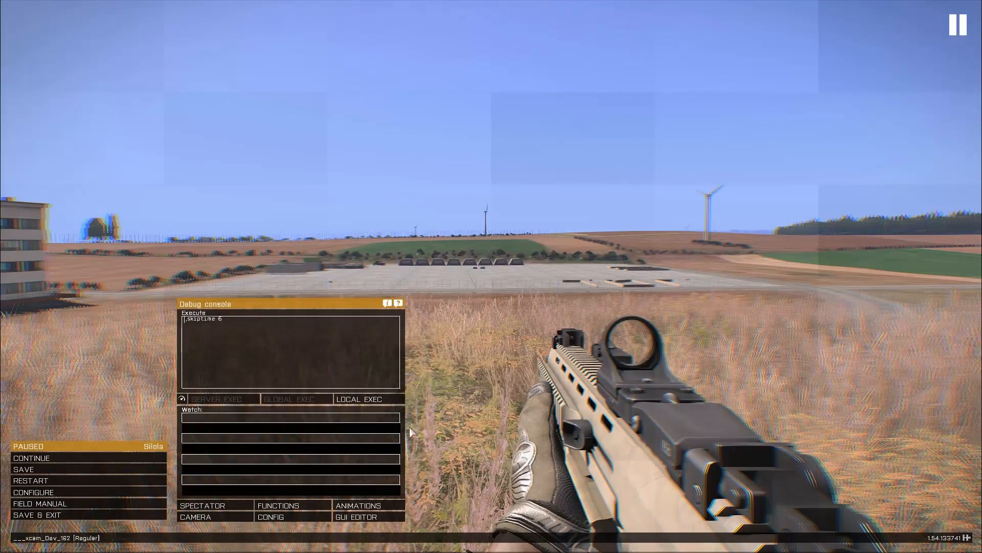
pyautogui.click(49, 482)
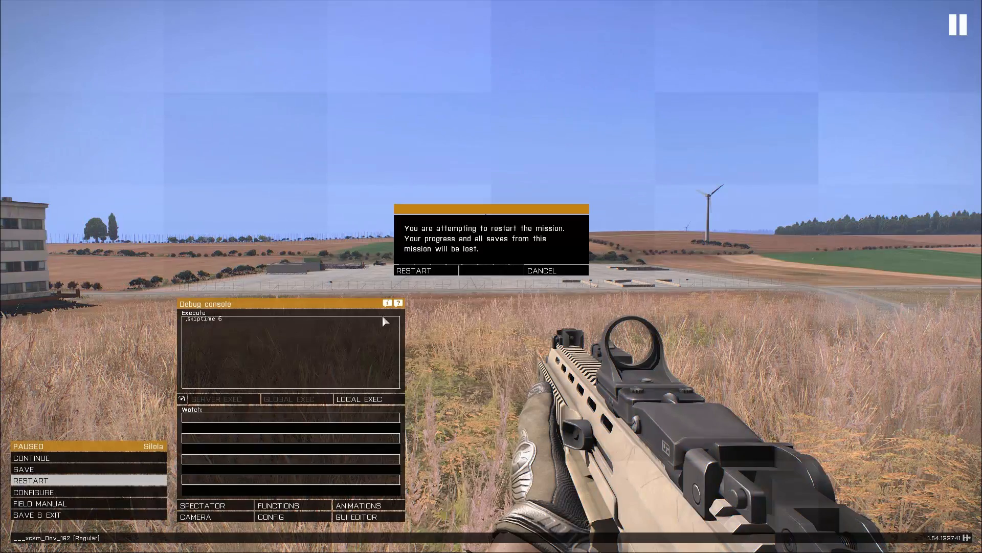
pyautogui.click(412, 271)
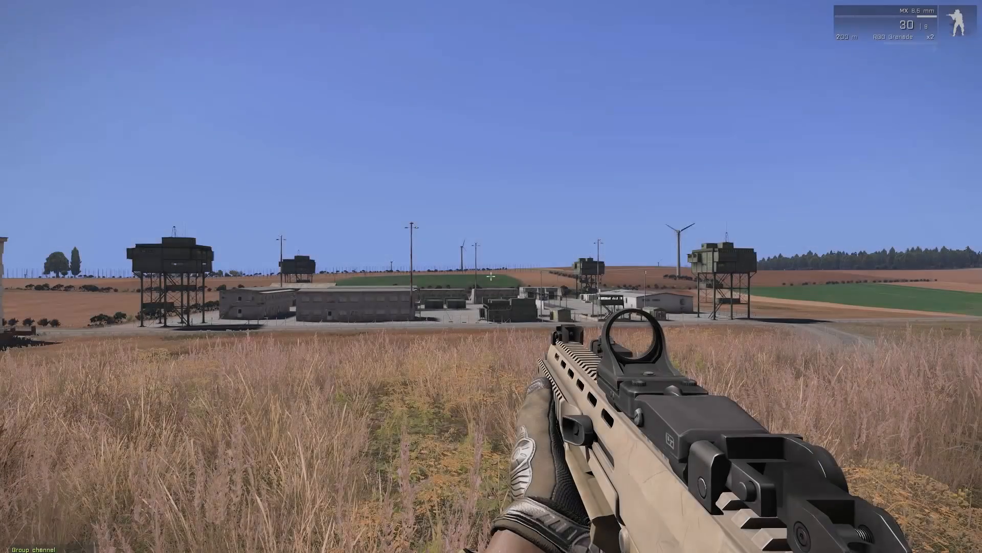
pyautogui.press('w')
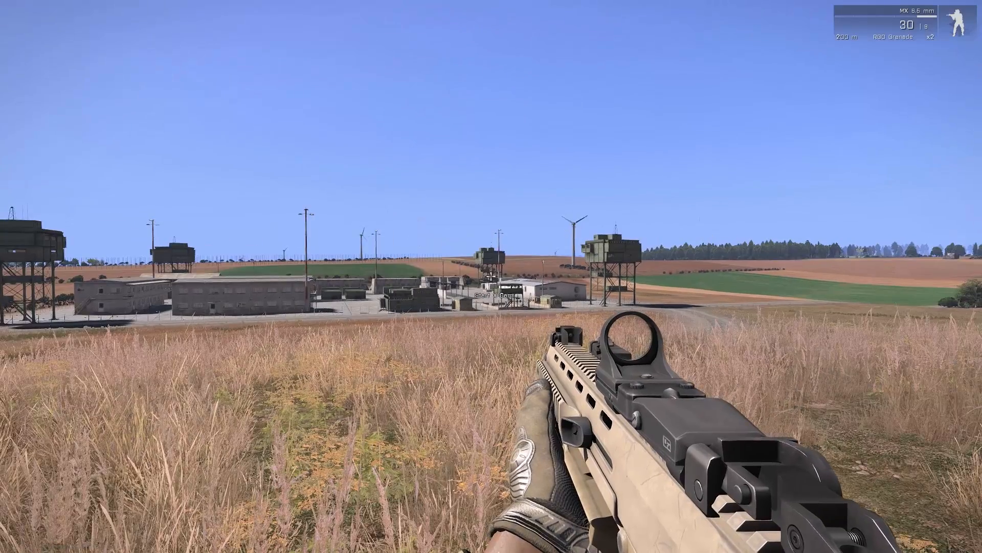
pyautogui.press('space')
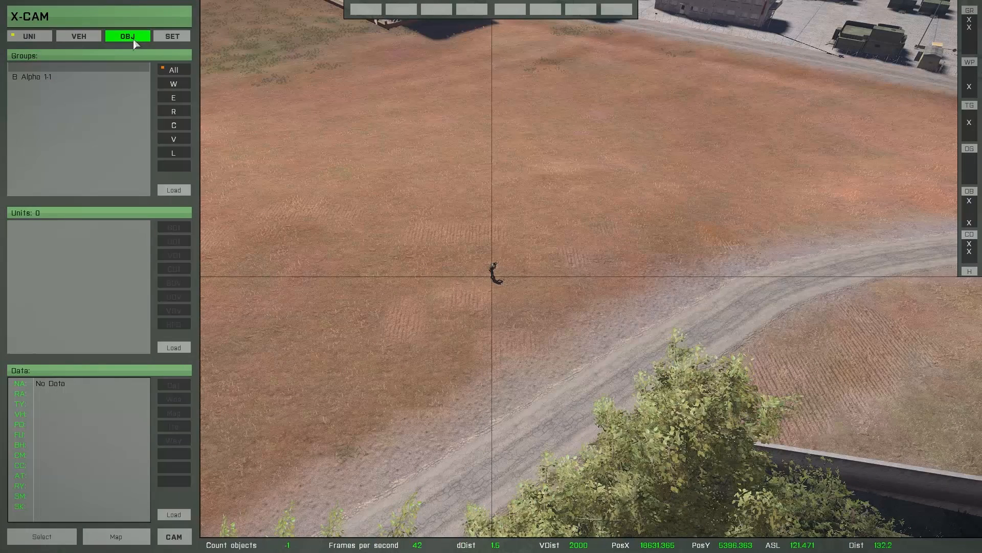
# Open the OBJ library and switch the button definitions to Definition Hidden.
pyautogui.click(134, 41)
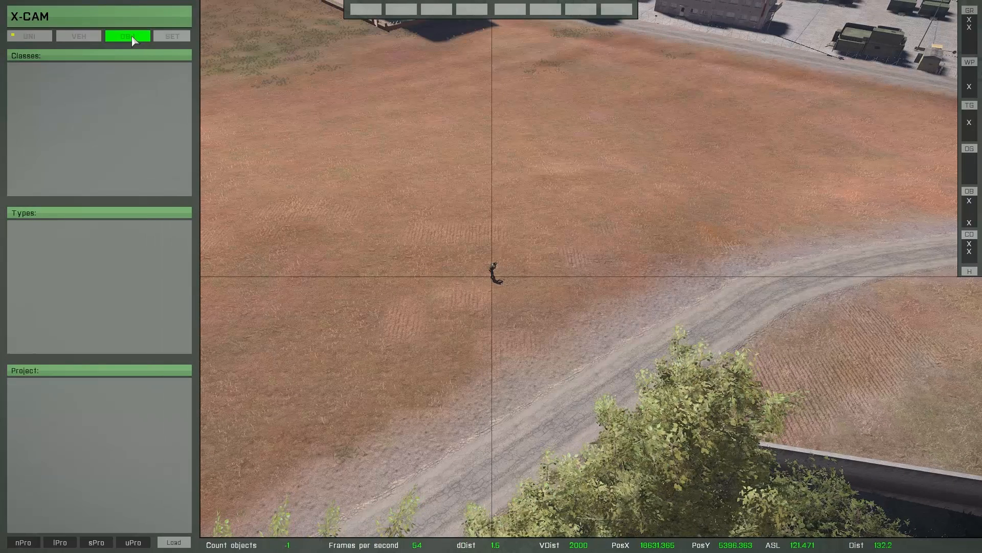
pyautogui.click(174, 545)
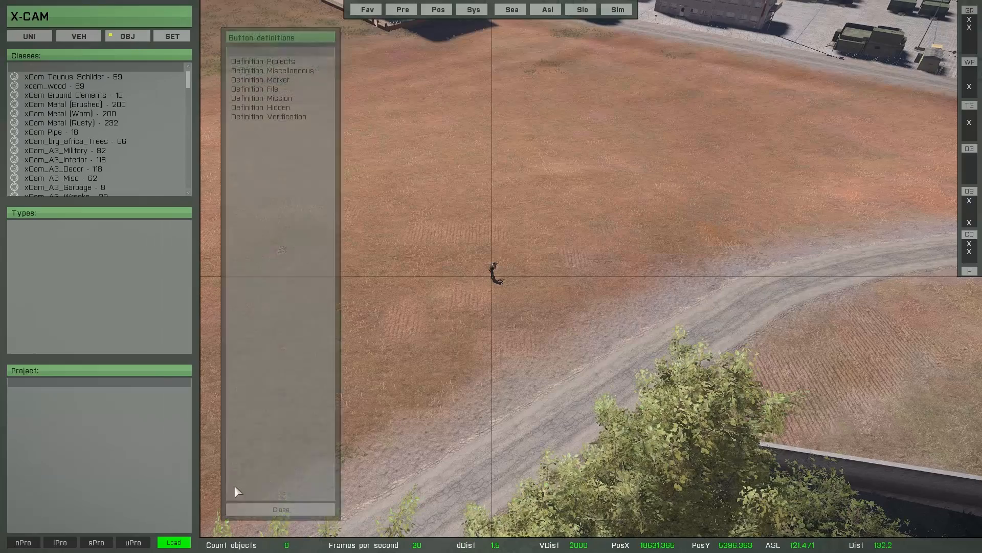
pyautogui.click(273, 109)
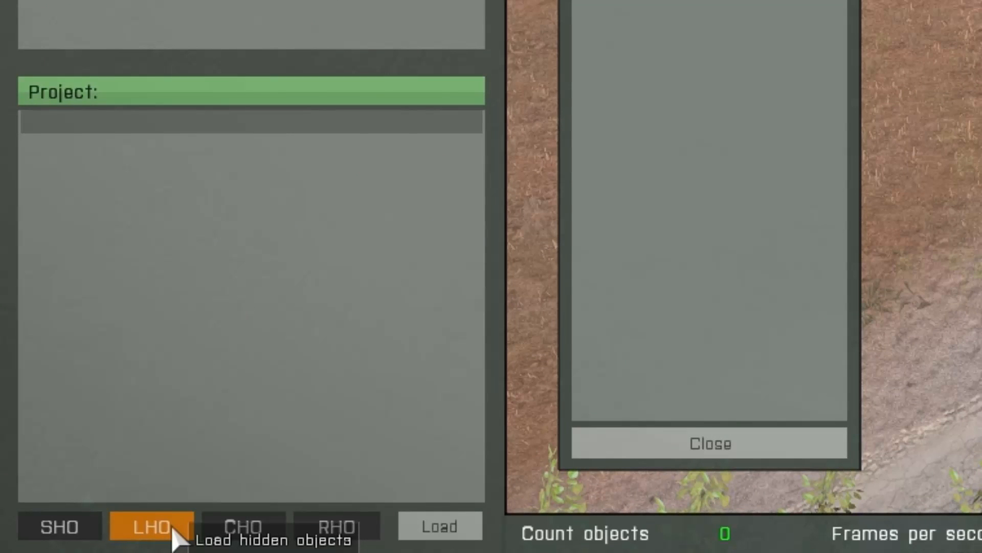
# Load the 57 hidden map objects with LHO after jumping the camera to [18523,5297].
pyautogui.click(173, 531)
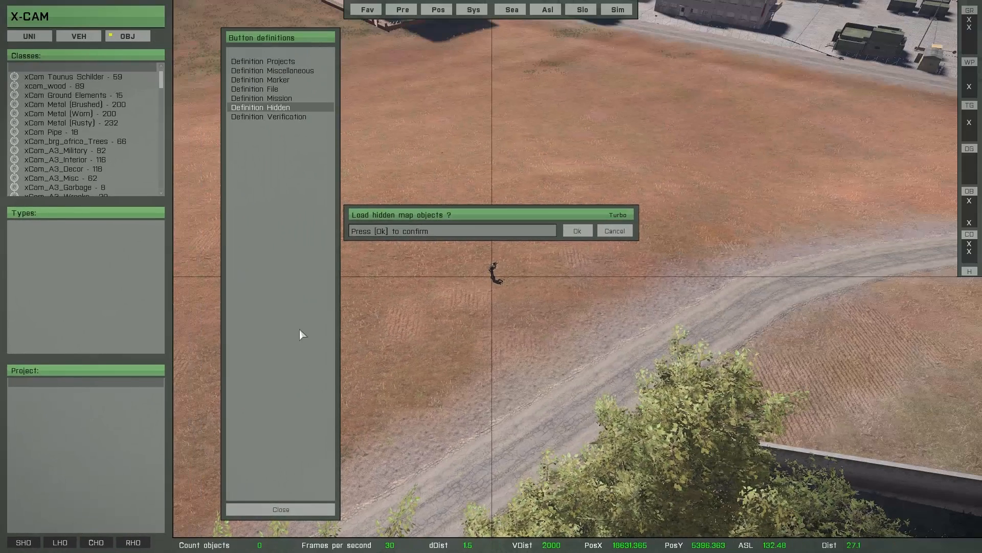
pyautogui.click(438, 10)
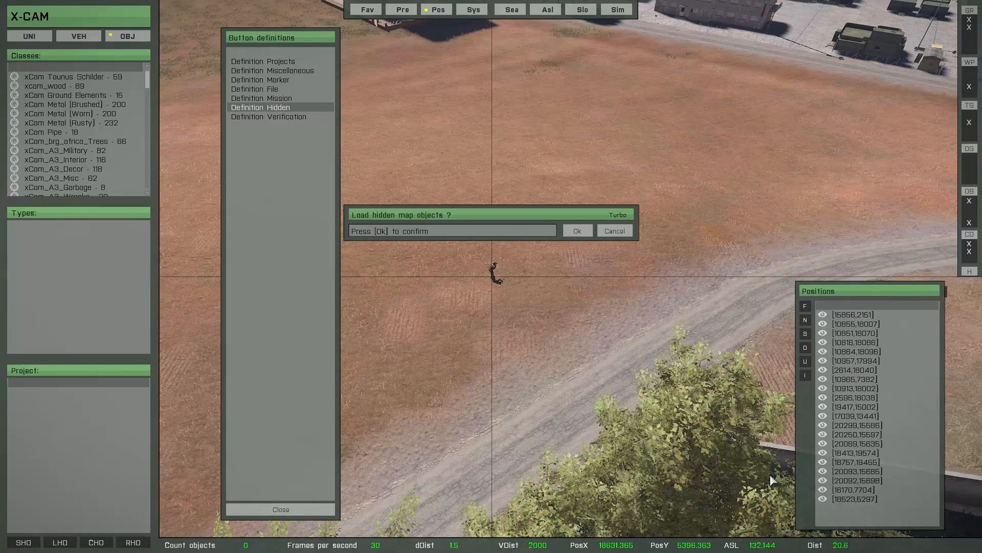
pyautogui.click(837, 498)
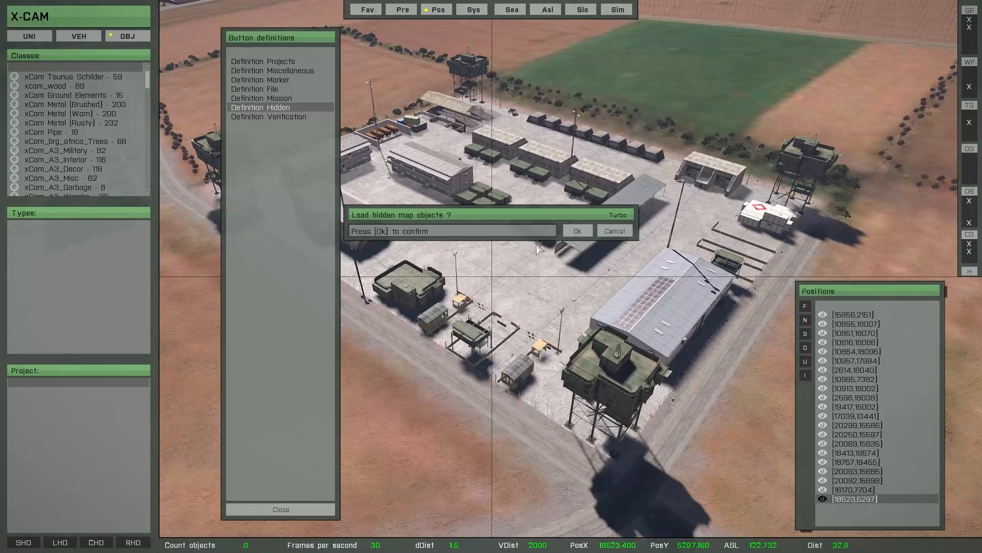
pyautogui.click(439, 9)
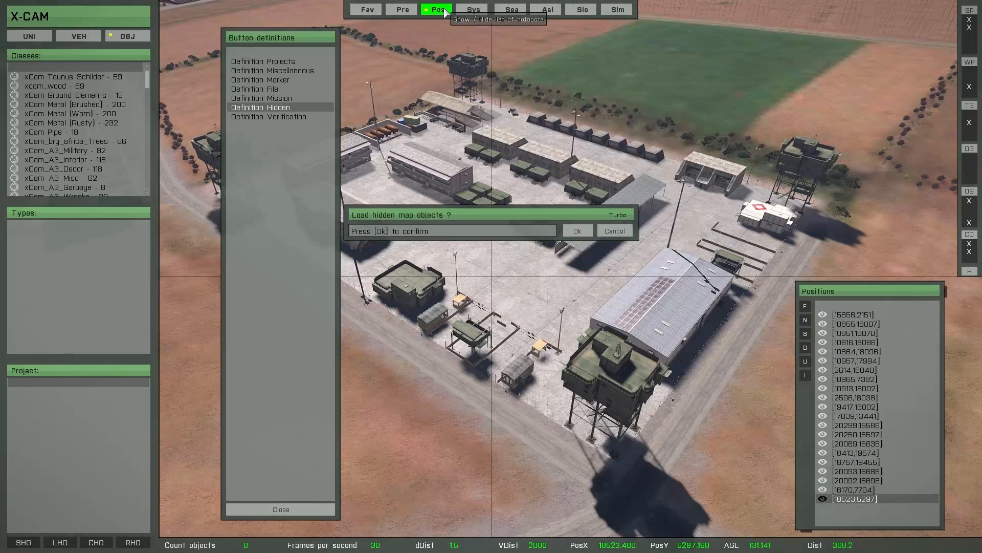
pyautogui.click(577, 231)
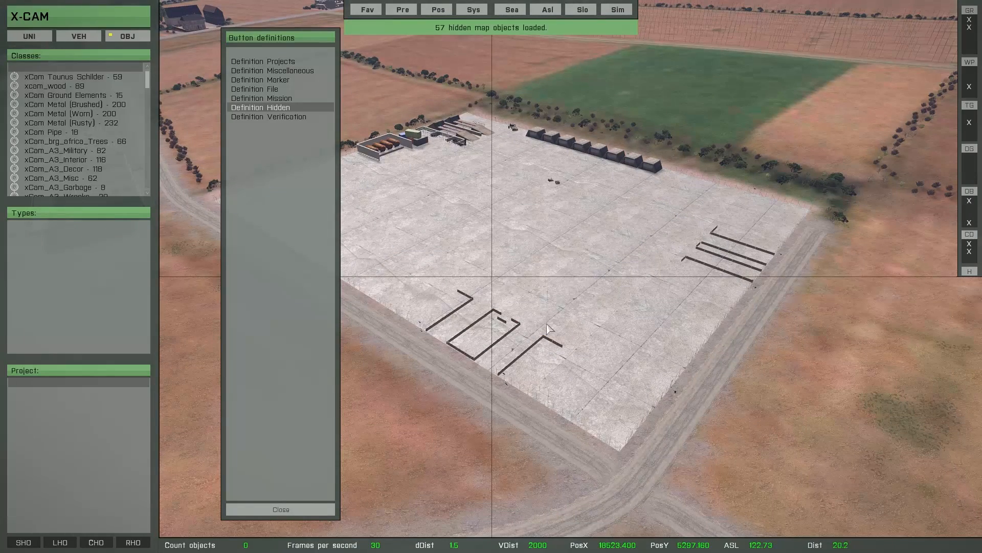
pyautogui.press('w')
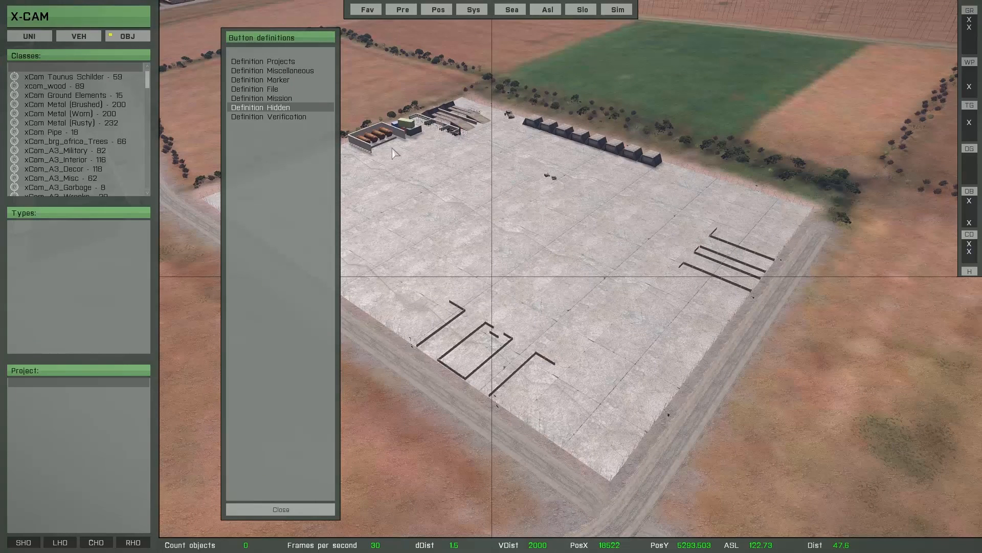
pyautogui.click(280, 509)
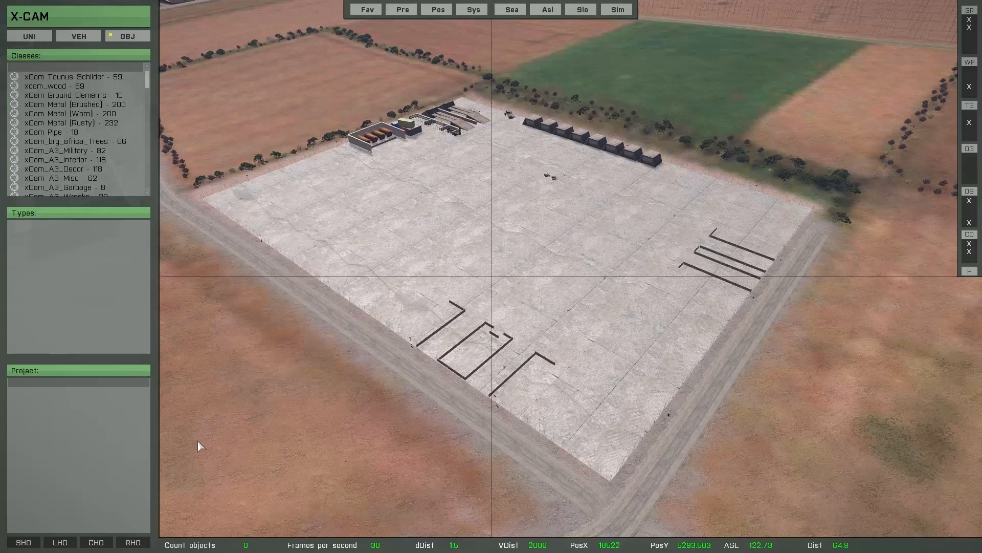
pyautogui.moveTo(53, 517)
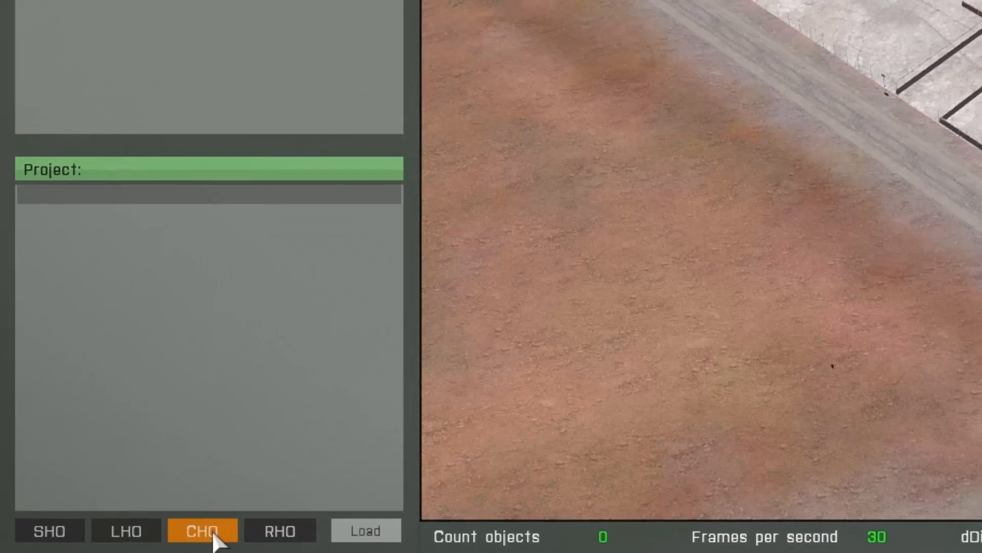
# Export the 57 deleted map objects to the script hidden_objects_mem_taunus.sqf via CHO.
pyautogui.click(246, 528)
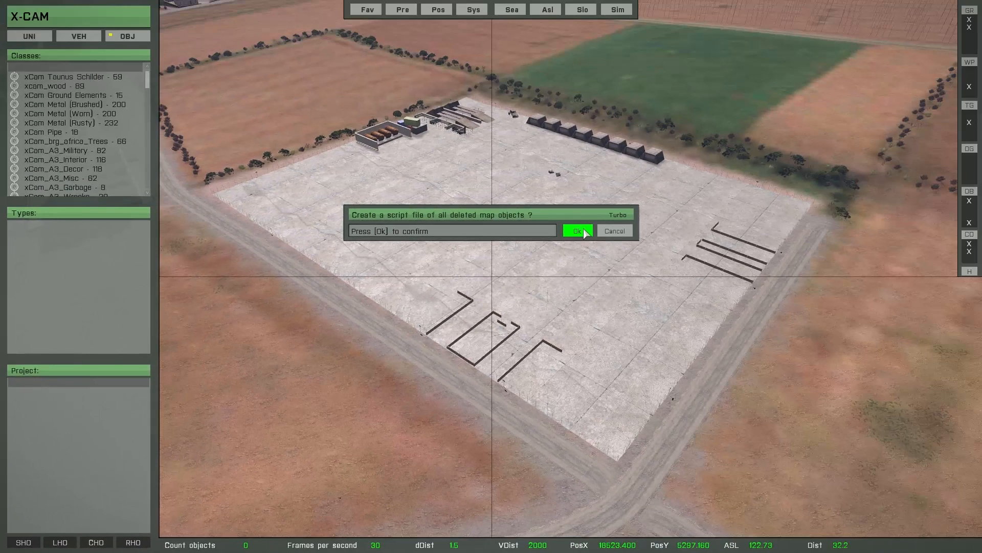
pyautogui.click(585, 233)
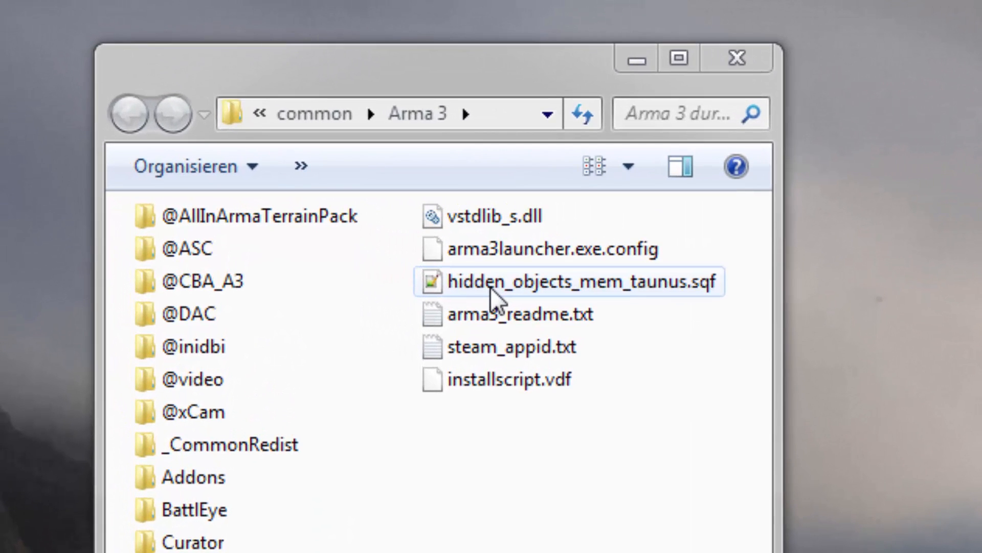
# Begin renaming hidden_objects_mem_taunus.sqf in the Arma 3 folder, but leave its name unchanged.
pyautogui.click(491, 291)
pyautogui.click(442, 284)
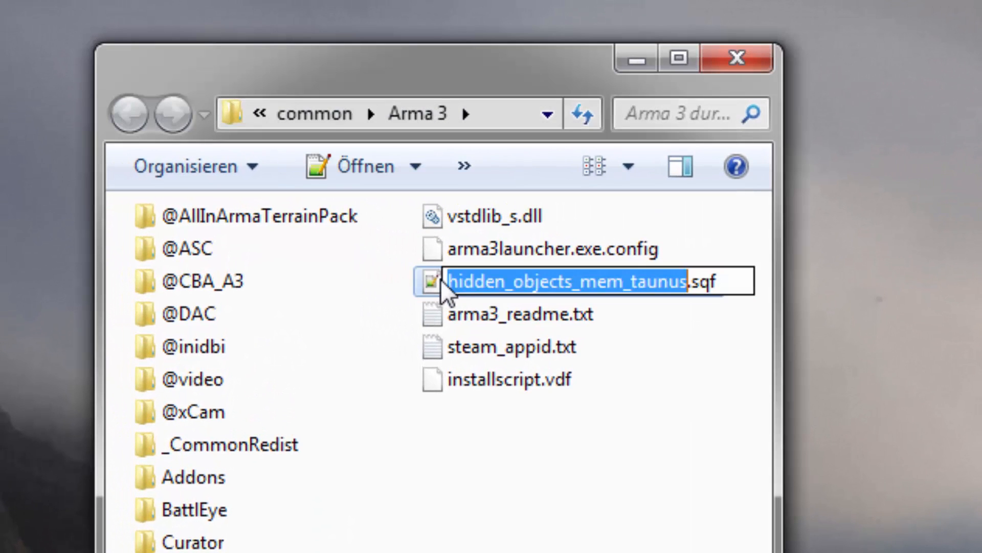
pyautogui.moveTo(448, 287); pyautogui.dragTo(692, 285)
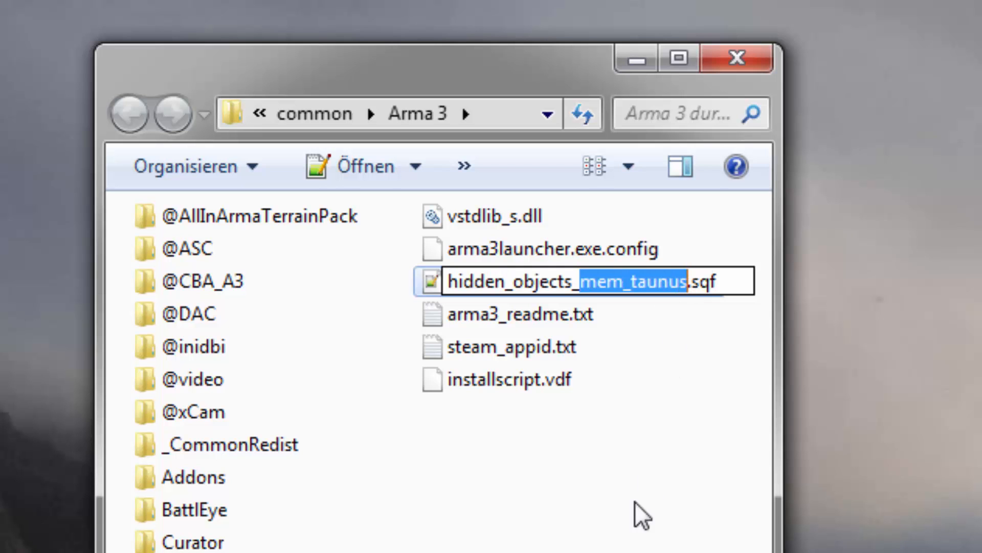
pyautogui.click(629, 521)
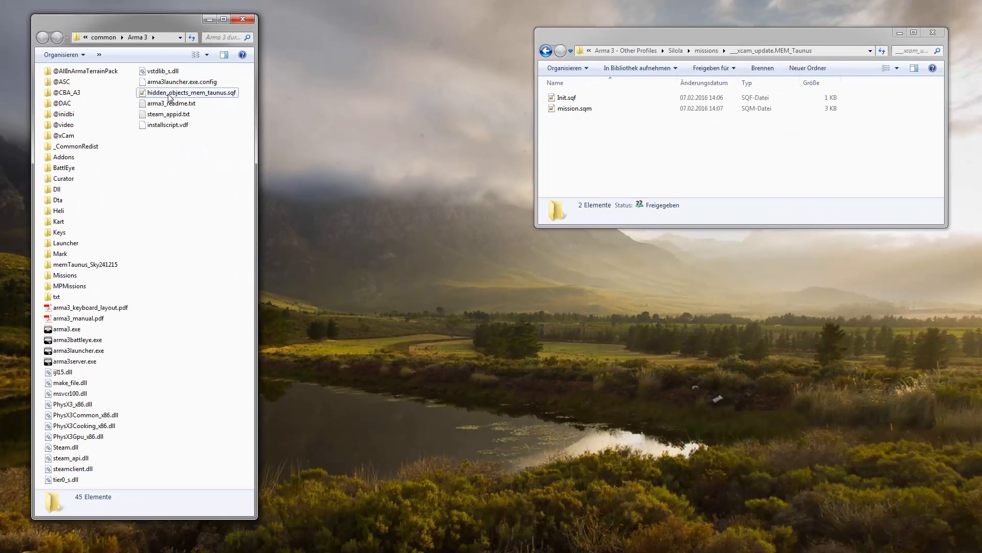
# Copy hidden_objects_mem_taunus.sqf into __xcam_update.MEM_Taunus via Hierher kopieren, then open its empty Init.sqf.
pyautogui.click(169, 95)
pyautogui.moveTo(169, 97); pyautogui.dragTo(624, 163)
pyautogui.moveTo(625, 163); pyautogui.dragTo(624, 163, button='right')
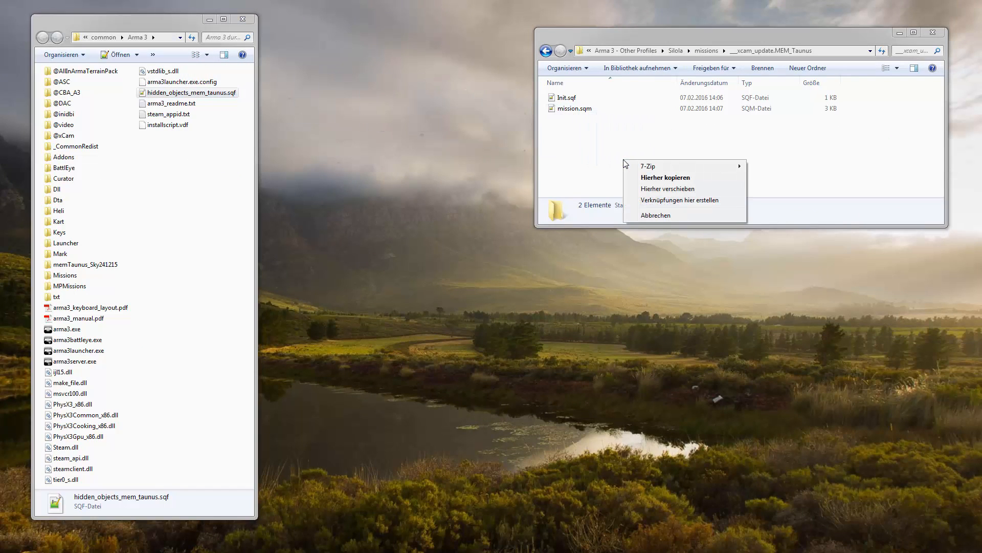
pyautogui.click(646, 179)
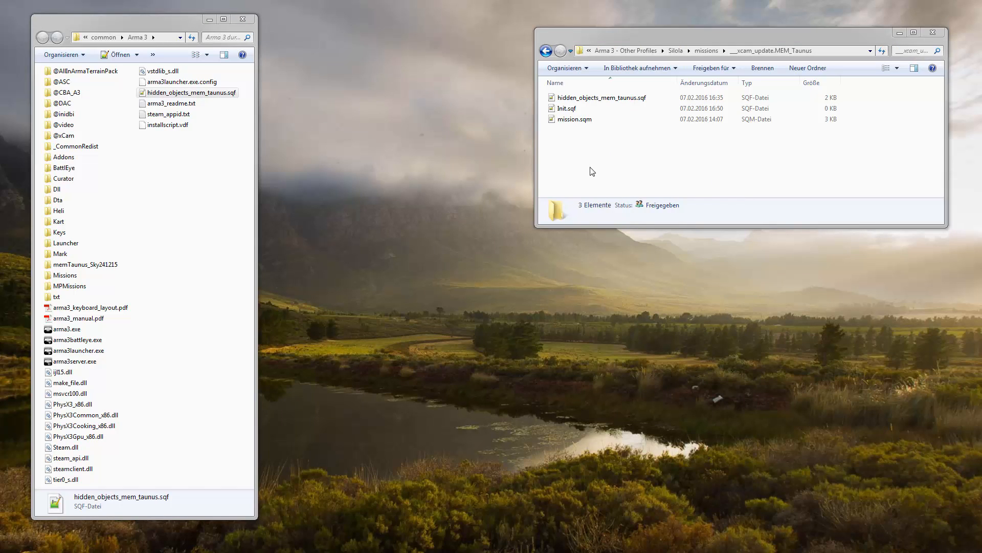
pyautogui.doubleClick(567, 108)
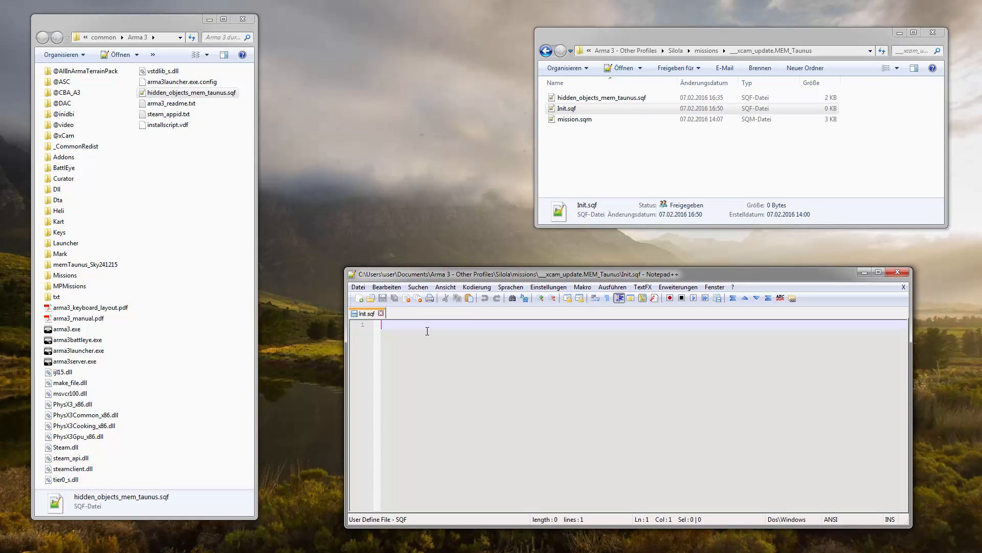
# Paste the isServer call compiling hidden_objects_mem_taunus.sqf into Init.sqf, save, and close Notepad++.
pyautogui.write('if(isServer) then {call compile preprocessFile "hidden_objects_mem_taunus.sqf"};')
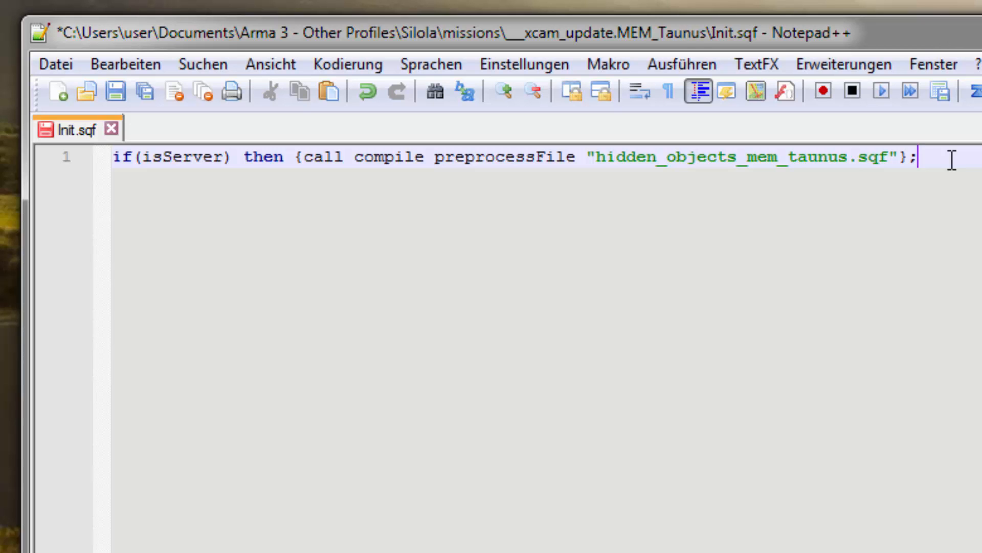
pyautogui.click(142, 93)
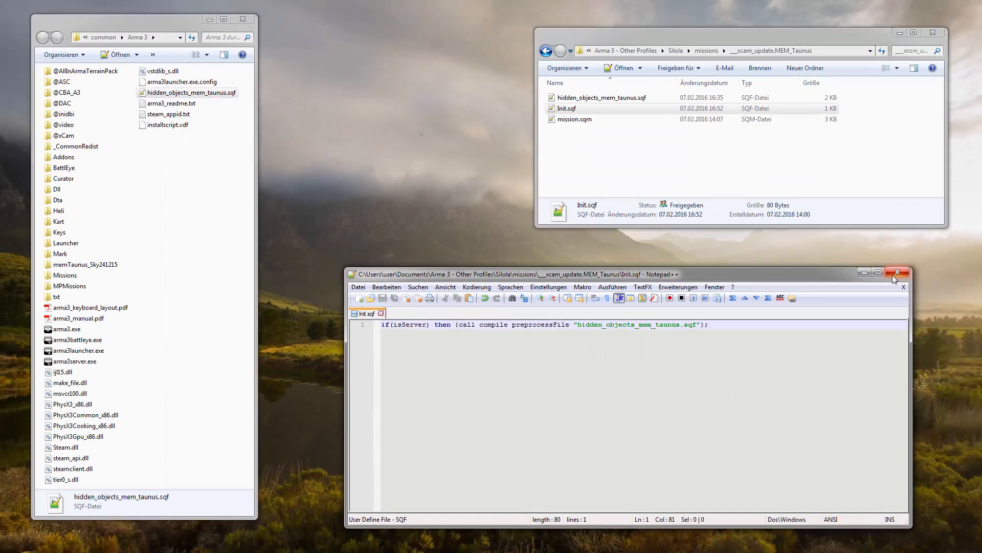
pyautogui.click(892, 274)
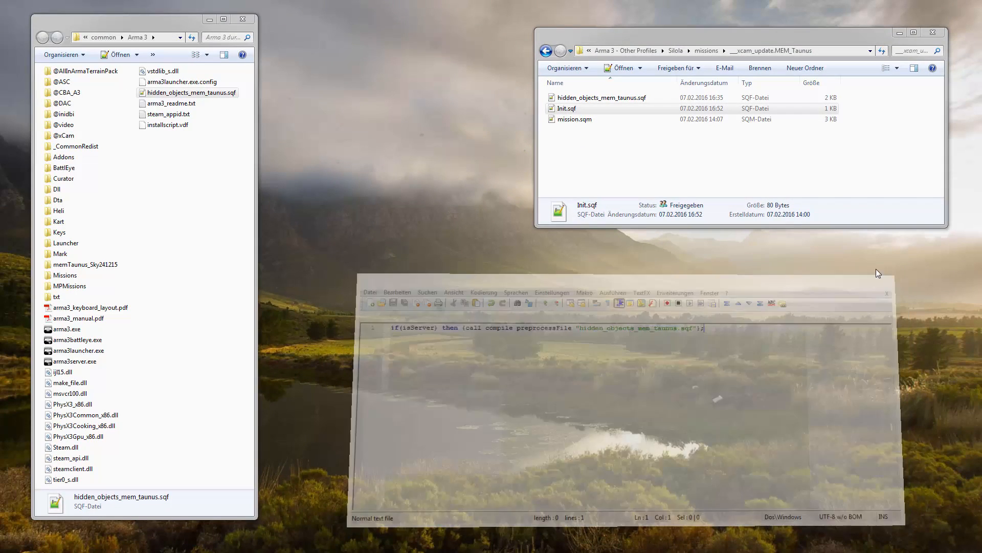
pyautogui.click(652, 181)
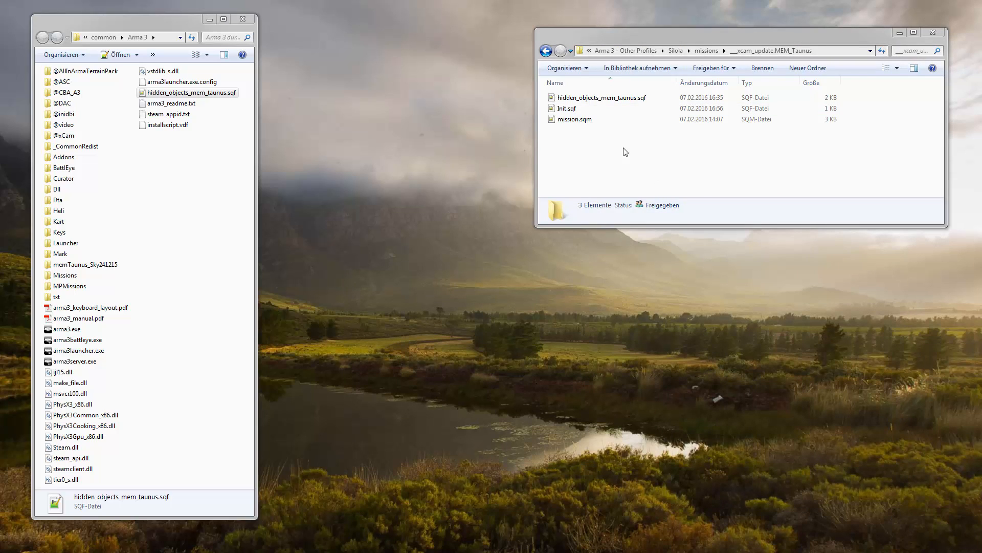
# Comment out Init.sqf's isServer line with //, save the file, and close Notepad++.
pyautogui.doubleClick(567, 108)
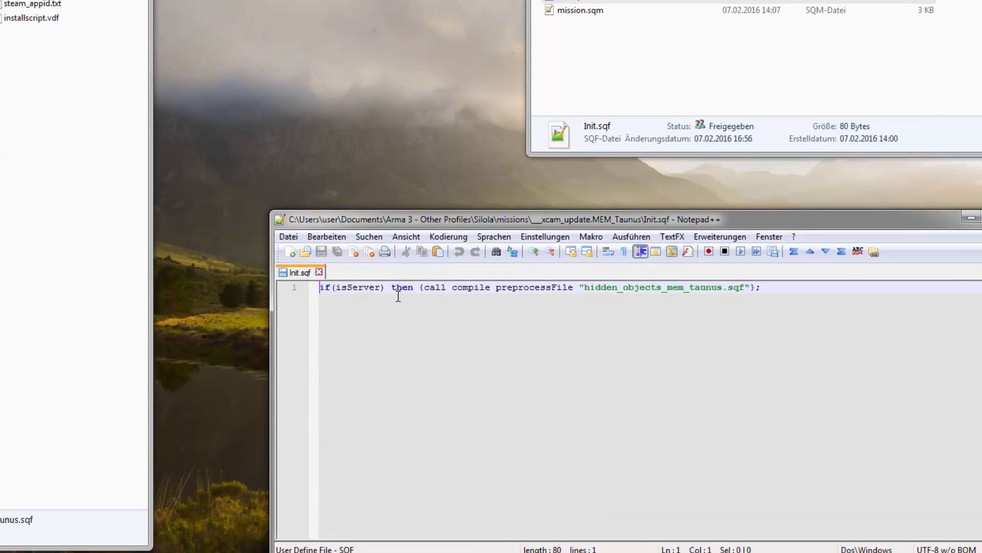
pyautogui.write('//')
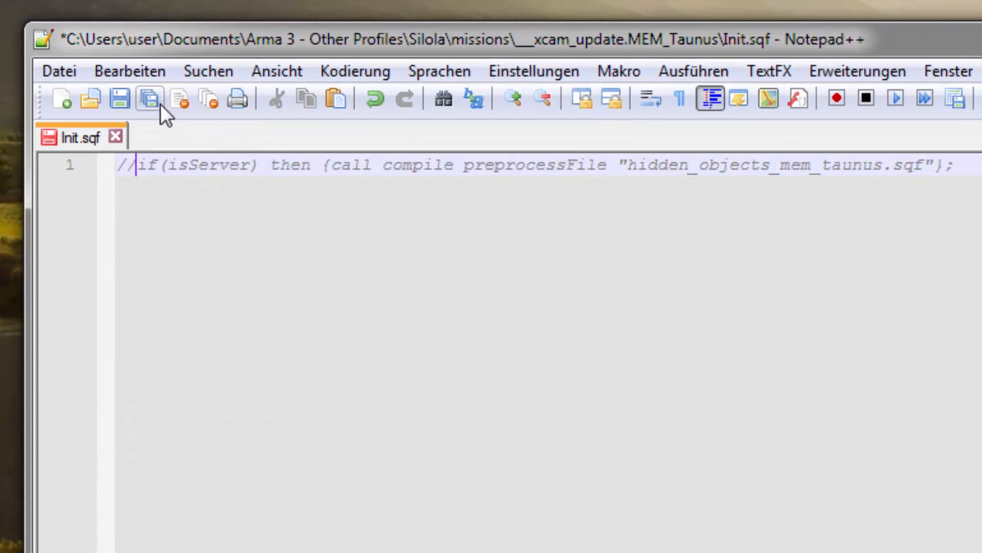
pyautogui.click(147, 104)
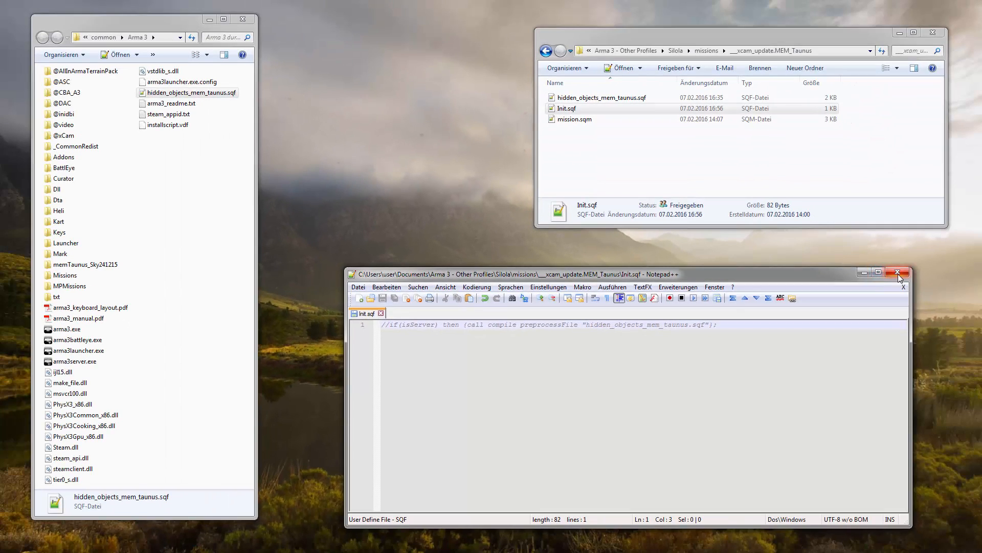
pyautogui.click(900, 271)
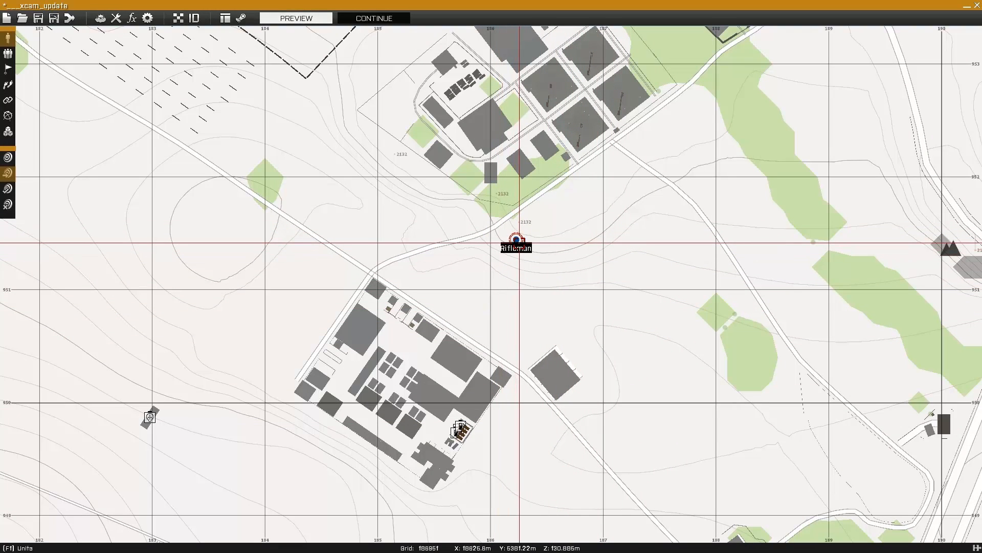
# Zoom the Eden map out and back in, then start the __xcam_update mission preview.
pyautogui.scroll(-10, 567, 310)
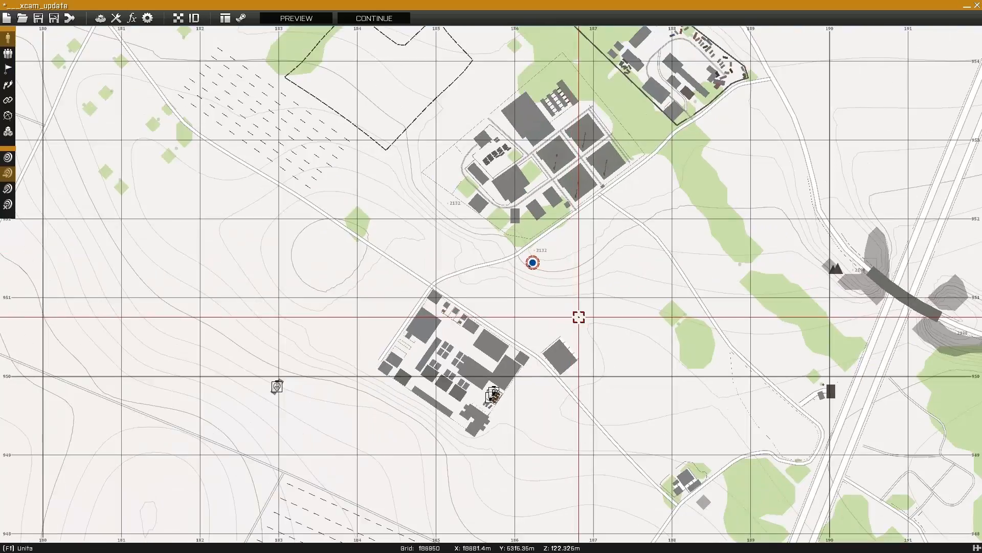
pyautogui.scroll(-4, 609, 358)
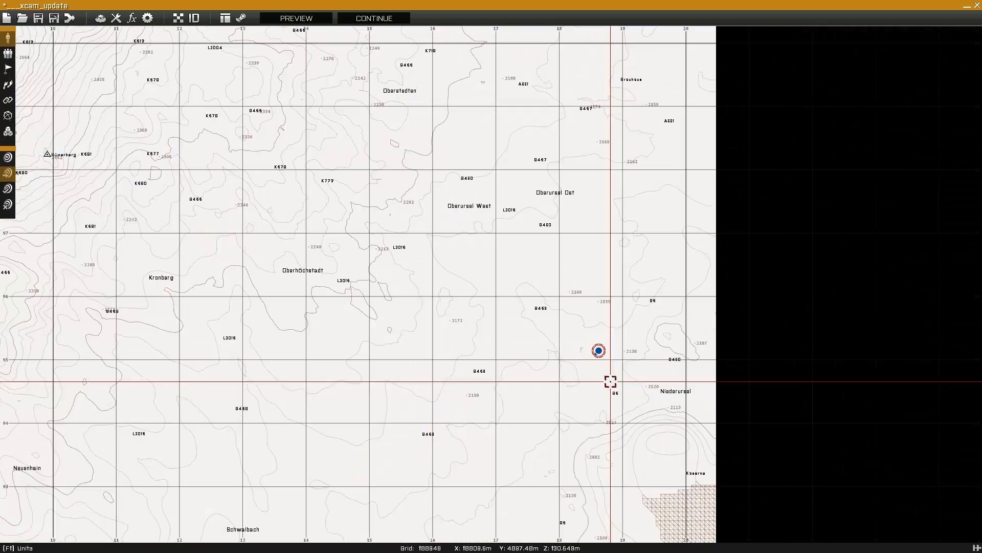
pyautogui.scroll(-3, 612, 410)
pyautogui.scroll(-5, 563, 455)
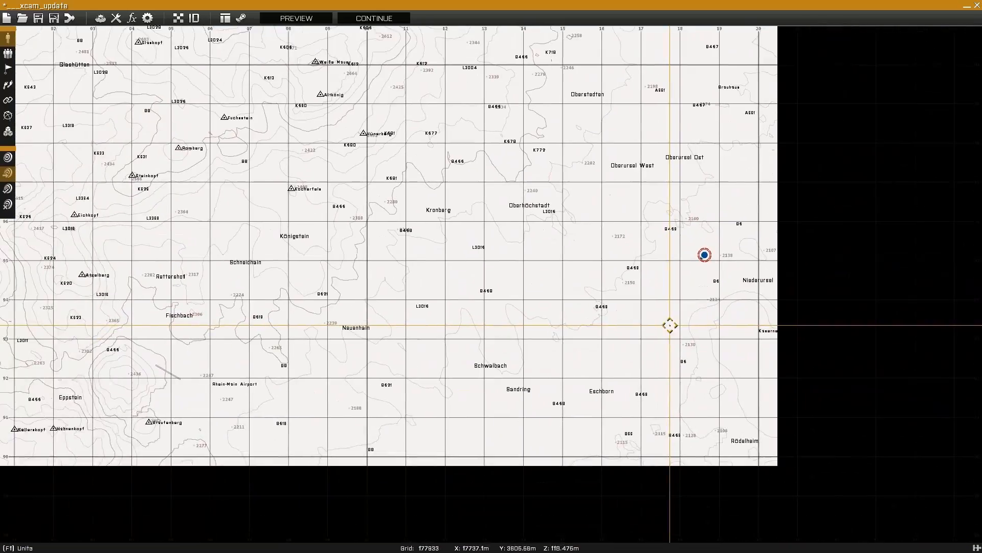
pyautogui.scroll(15, 652, 419)
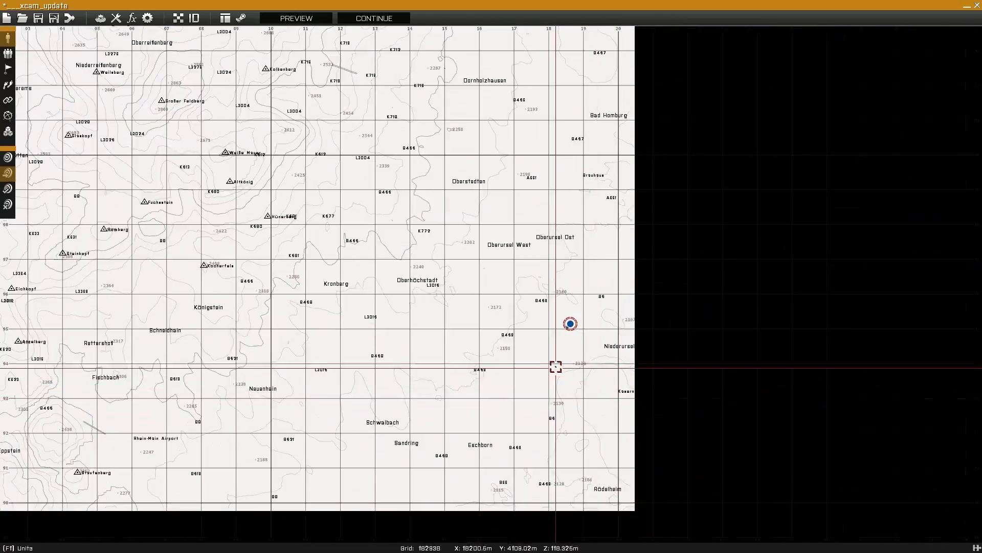
pyautogui.scroll(4, 570, 274)
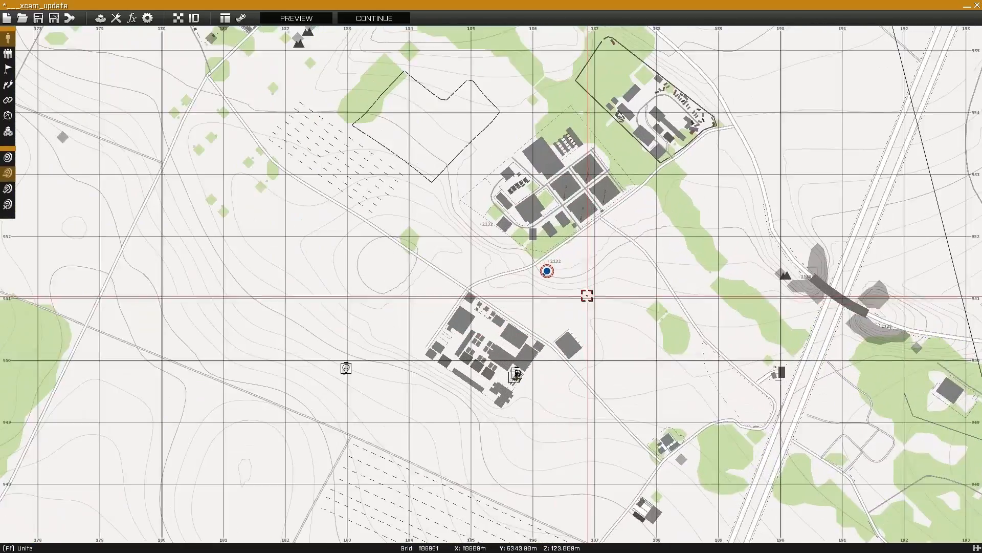
pyautogui.click(307, 18)
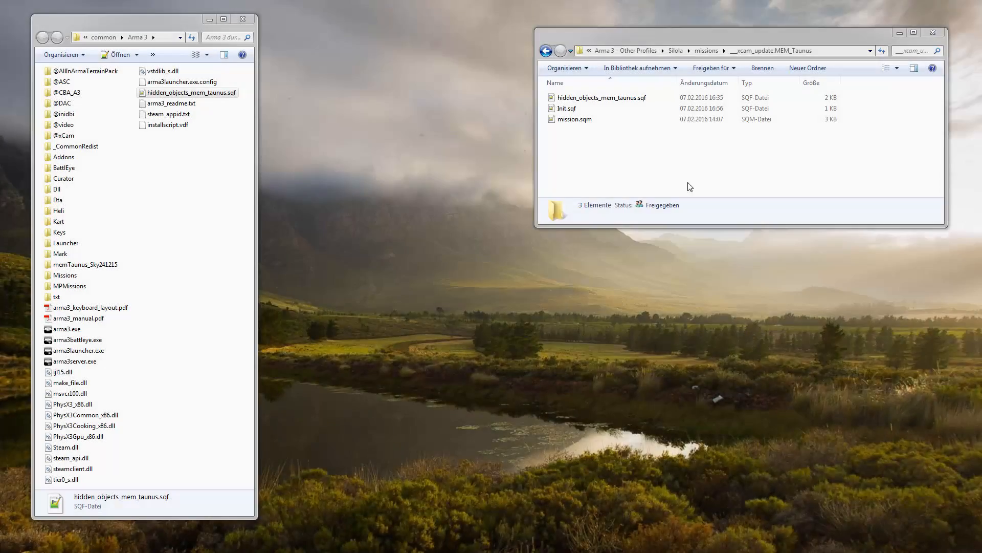
# Remove the leading // from Init.sqf's isServer line, save it at 80 bytes, and close Notepad++.
pyautogui.click(607, 150)
pyautogui.doubleClick(571, 111)
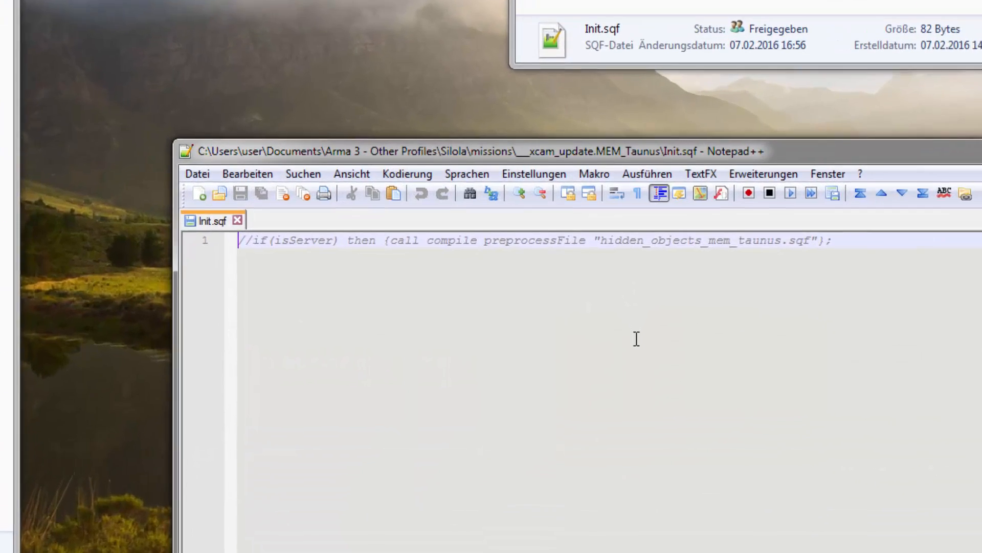
pyautogui.press('Delete')
pyautogui.press('Delete')
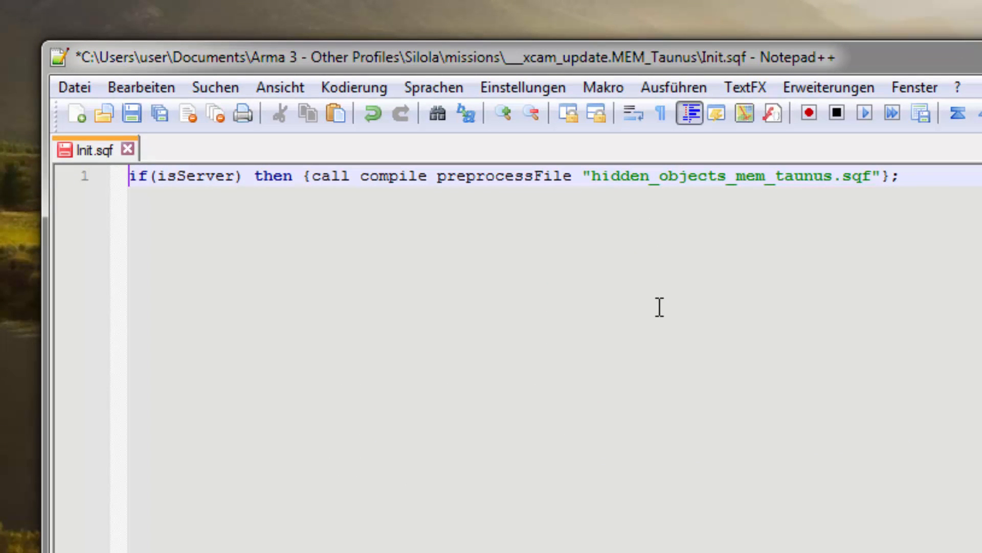
pyautogui.click(162, 110)
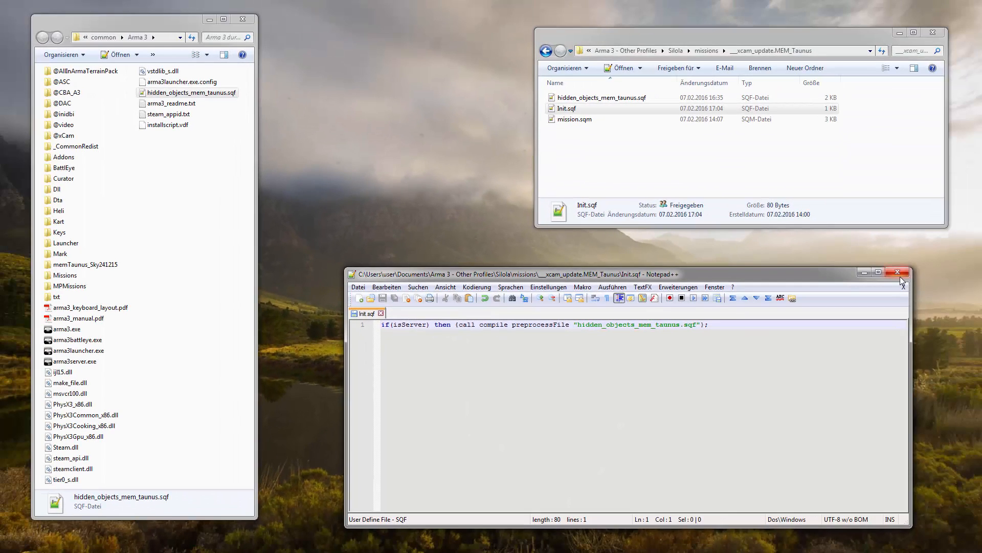
pyautogui.click(898, 272)
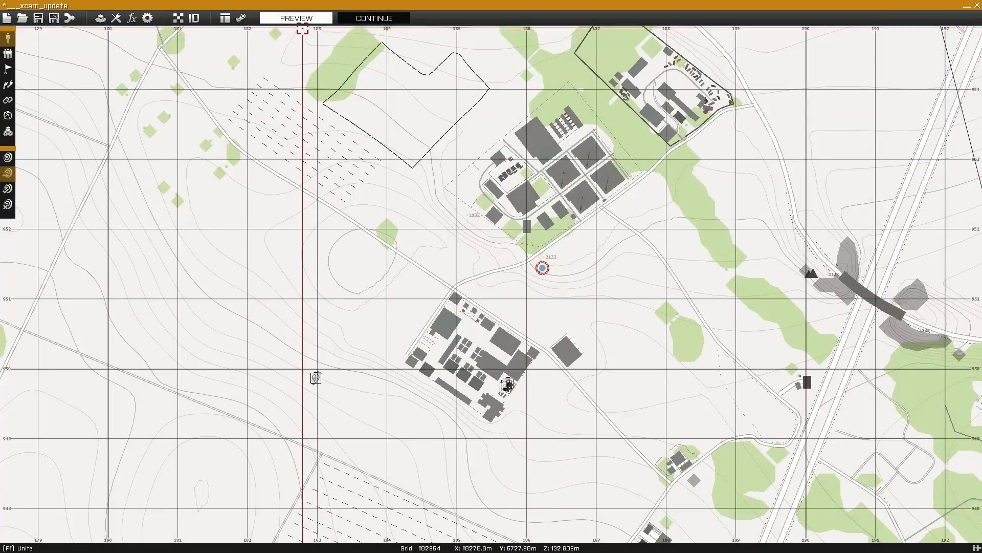
# Launch the mission with PREVIEW so X-CAM opens over the Taunus village street.
pyautogui.click(296, 20)
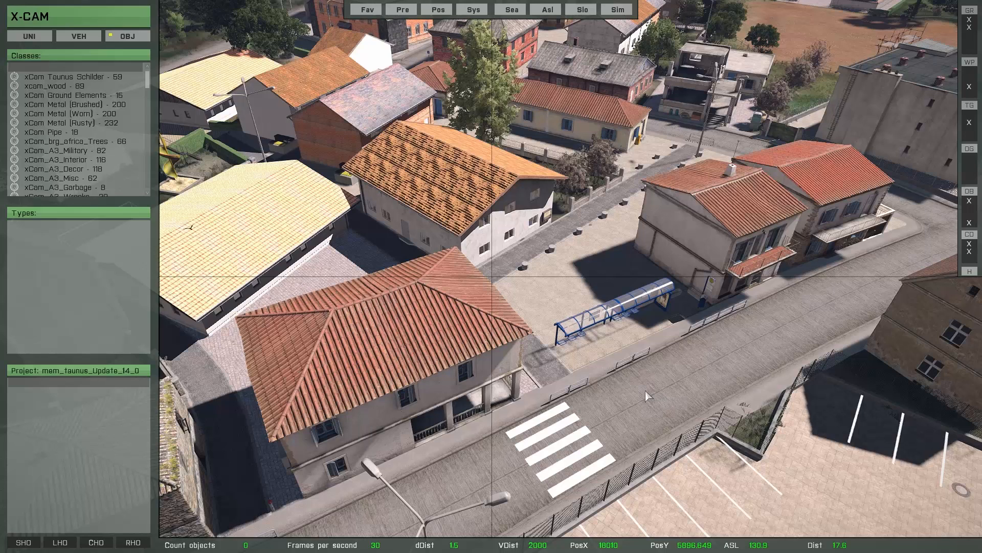
# Set Hidden_Marker_ON_OFF to 1 under XCam Settings > Marker, then return to the object list.
pyautogui.moveTo(146, 81)
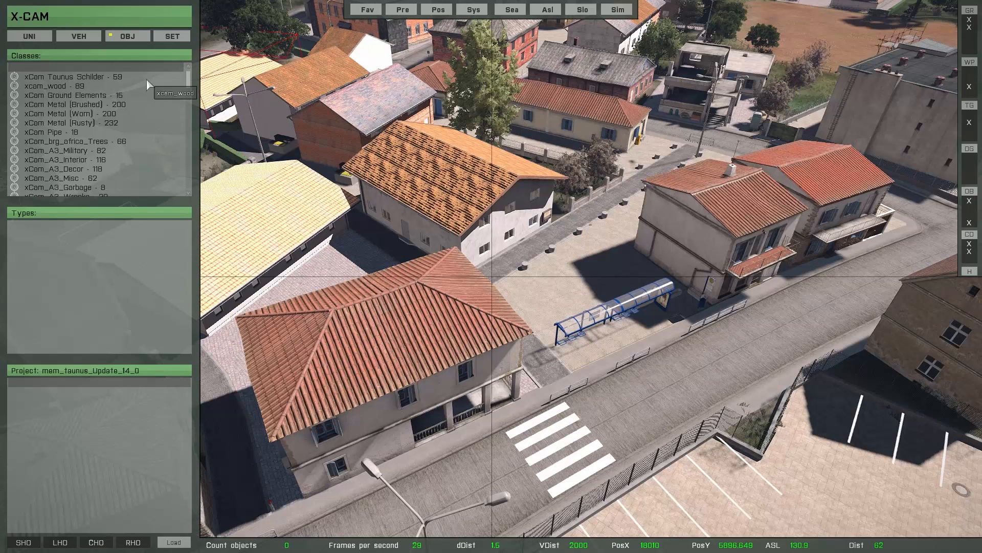
pyautogui.click(172, 36)
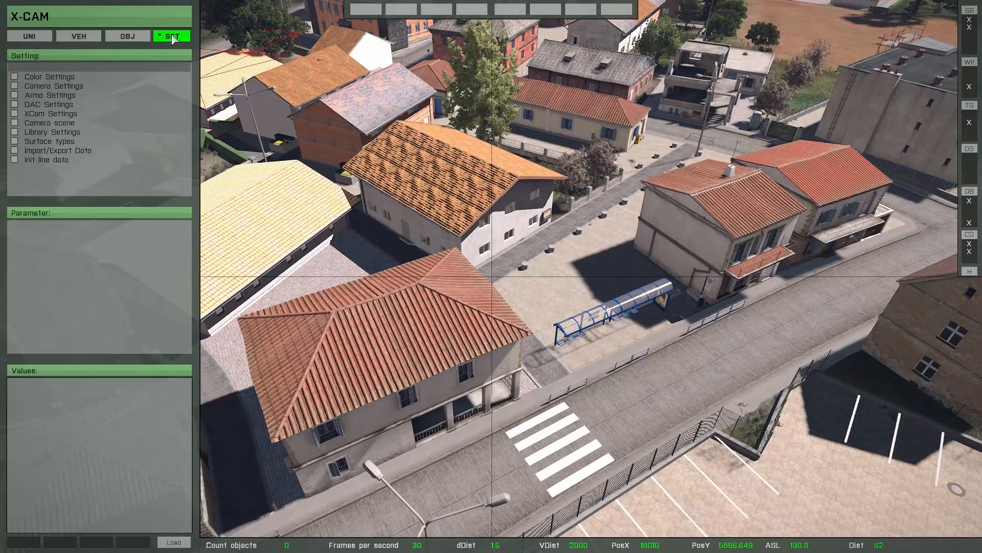
pyautogui.click(51, 115)
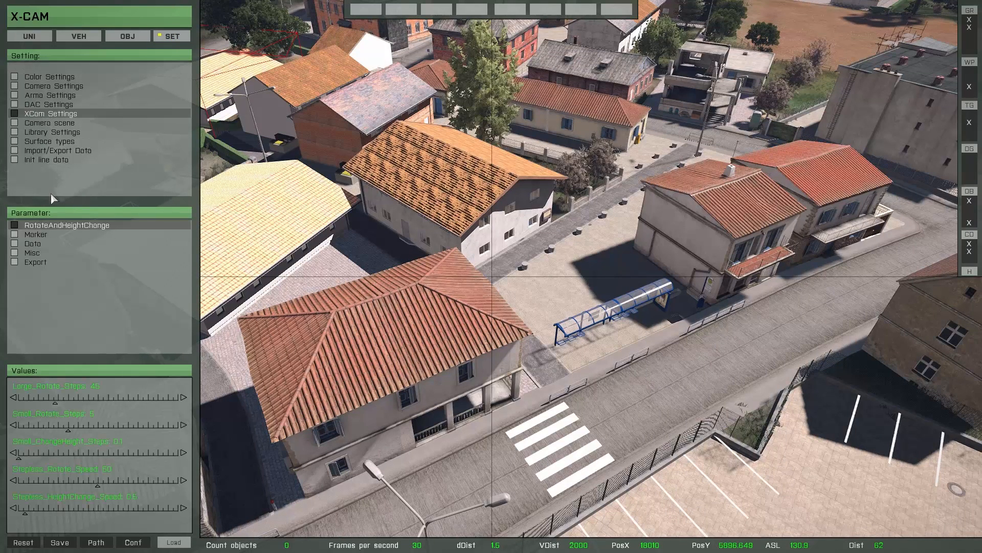
pyautogui.click(36, 234)
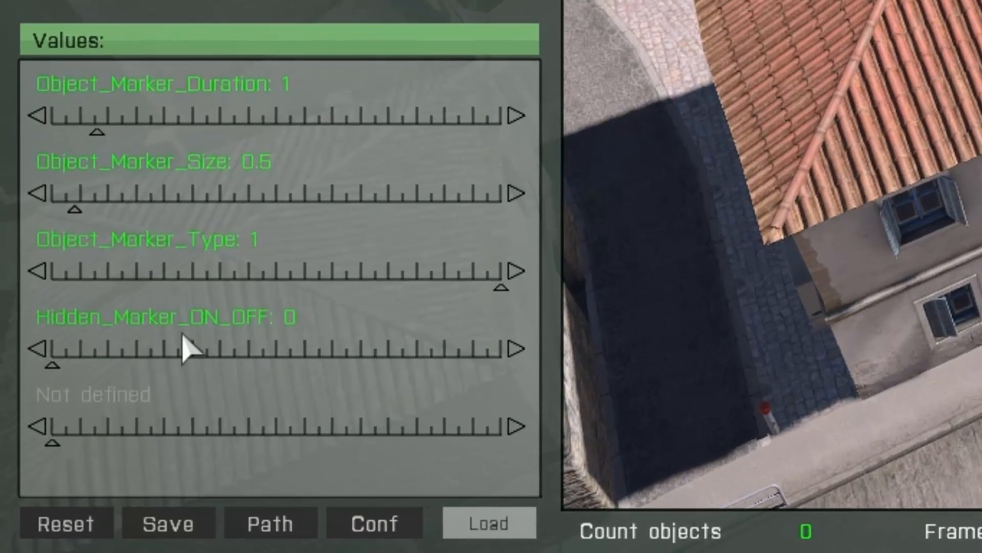
pyautogui.click(134, 353)
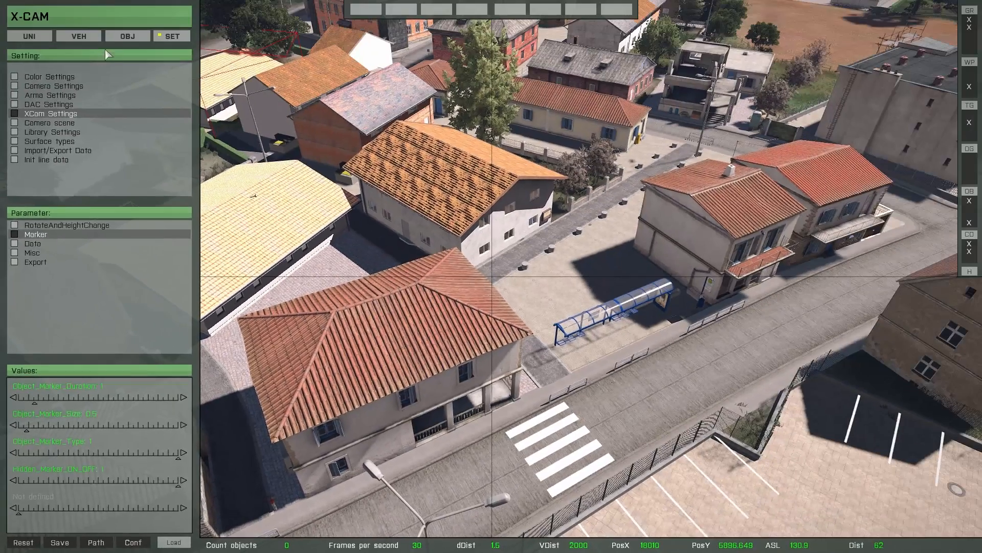
pyautogui.click(129, 37)
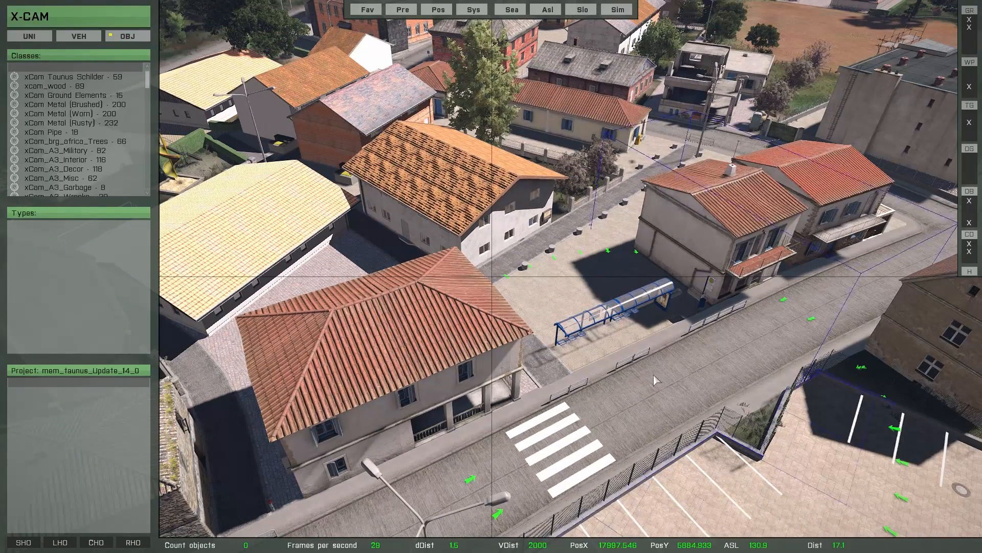
# Shrink the brush and hide the red-roofed buildings, white garage, grey building and other houses around the square.
pyautogui.scroll(-3, 645, 372)
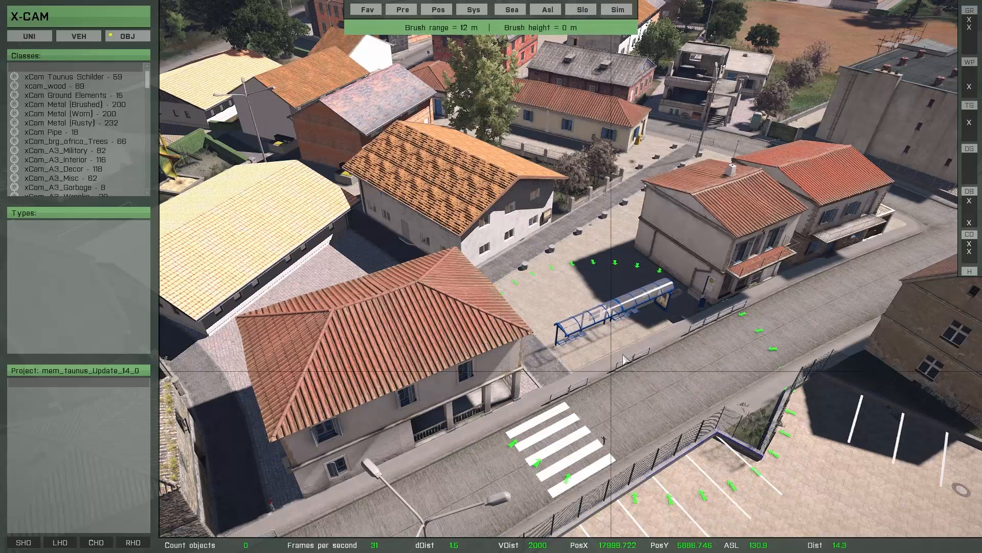
pyautogui.scroll(-1, 625, 350)
pyautogui.moveTo(676, 298); pyautogui.dragTo(826, 242)
pyautogui.moveTo(910, 129)
pyautogui.mouseDown()
pyautogui.moveTo(925, 132)
pyautogui.moveTo(639, 82)
pyautogui.moveTo(548, 137)
pyautogui.mouseUp()
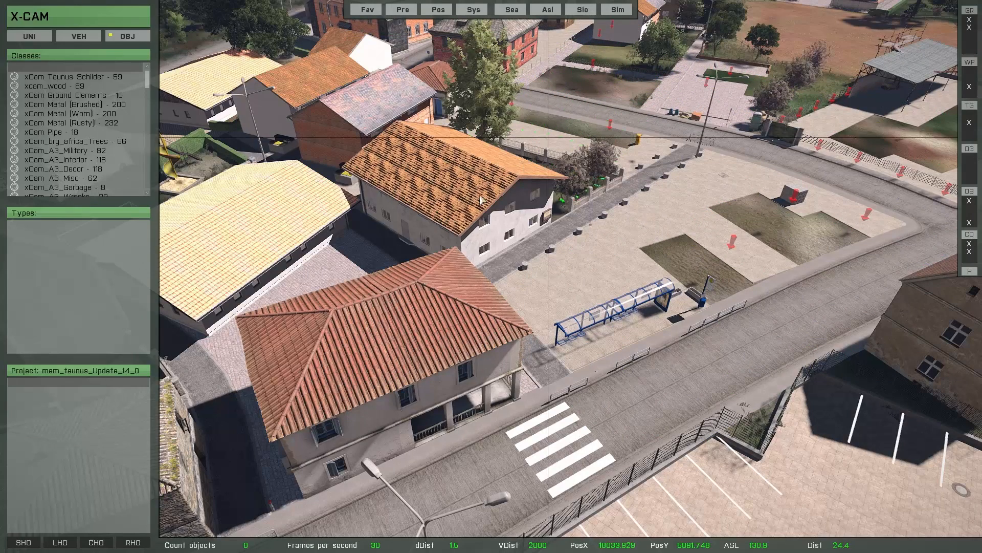
pyautogui.moveTo(480, 200)
pyautogui.mouseDown()
pyautogui.moveTo(451, 186)
pyautogui.moveTo(274, 428)
pyautogui.moveTo(291, 217)
pyautogui.moveTo(399, 154)
pyautogui.moveTo(459, 93)
pyautogui.moveTo(476, 113)
pyautogui.moveTo(368, 117)
pyautogui.moveTo(333, 199)
pyautogui.moveTo(652, 256)
pyautogui.moveTo(907, 352)
pyautogui.moveTo(860, 404)
pyautogui.moveTo(430, 429)
pyautogui.moveTo(329, 169)
pyautogui.mouseUp()
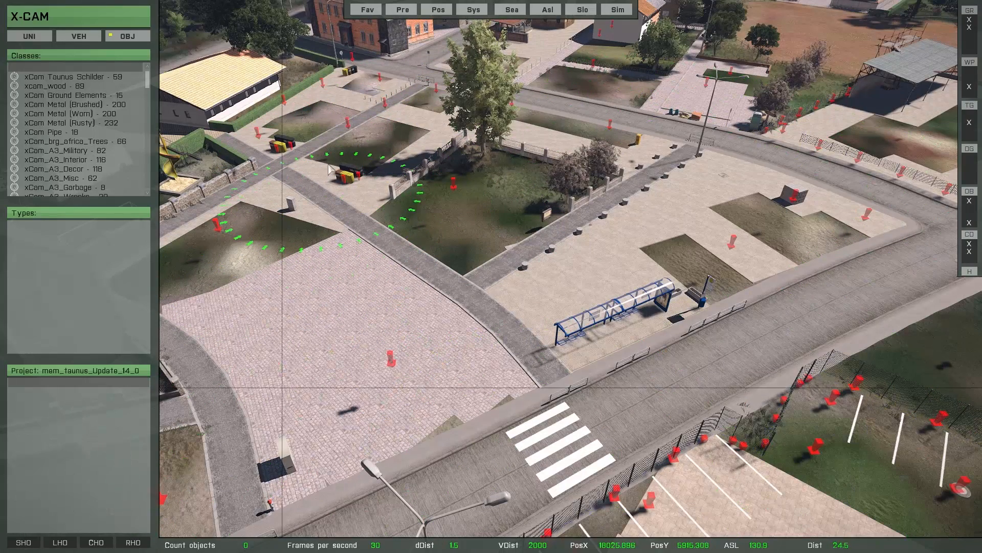
# Fly the camera past the rubbish bins, zebra crossing and bus stop to inspect the cleared square.
pyautogui.press('a')
pyautogui.moveTo(486, 447); pyautogui.dragTo(462, 408, button='right')
pyautogui.press('w')
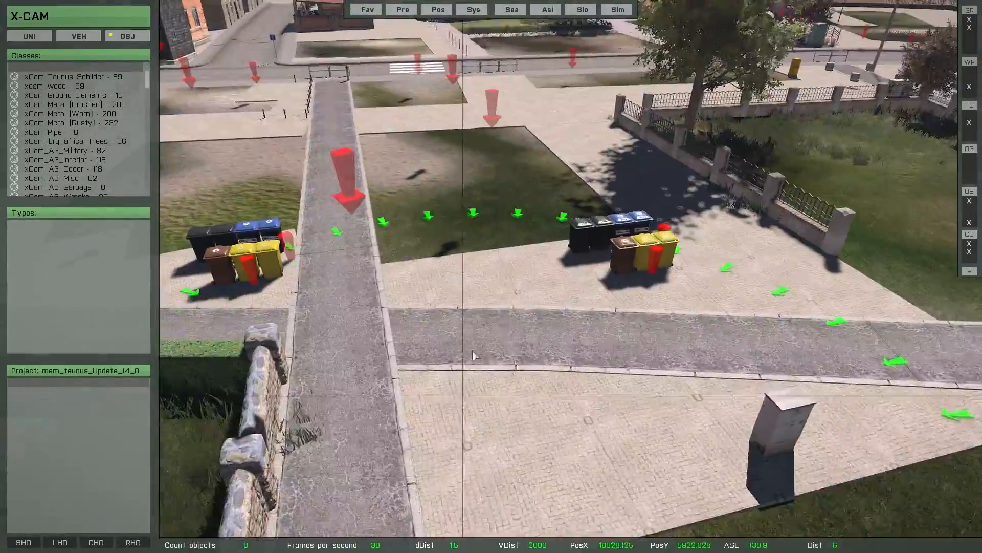
pyautogui.press('a')
pyautogui.press('w')
pyautogui.moveTo(472, 351); pyautogui.dragTo(794, 309, button='right')
pyautogui.press('a')
pyautogui.press('s')
pyautogui.press('a')
pyautogui.press('w')
pyautogui.press('s')
pyautogui.press('a')
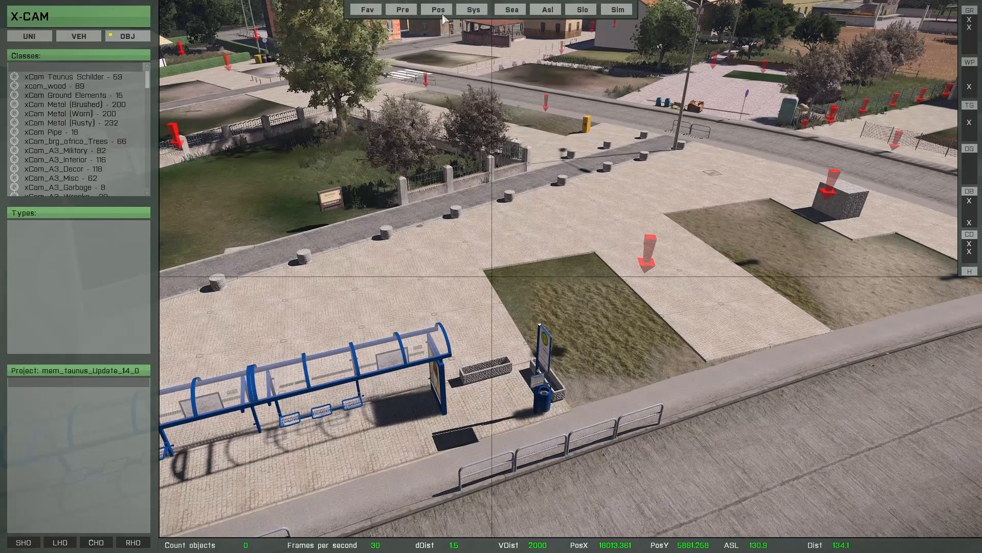
# Jump the camera to the saved town position, then reset all 64 hidden map objects with RHO.
pyautogui.click(440, 12)
pyautogui.click(853, 508)
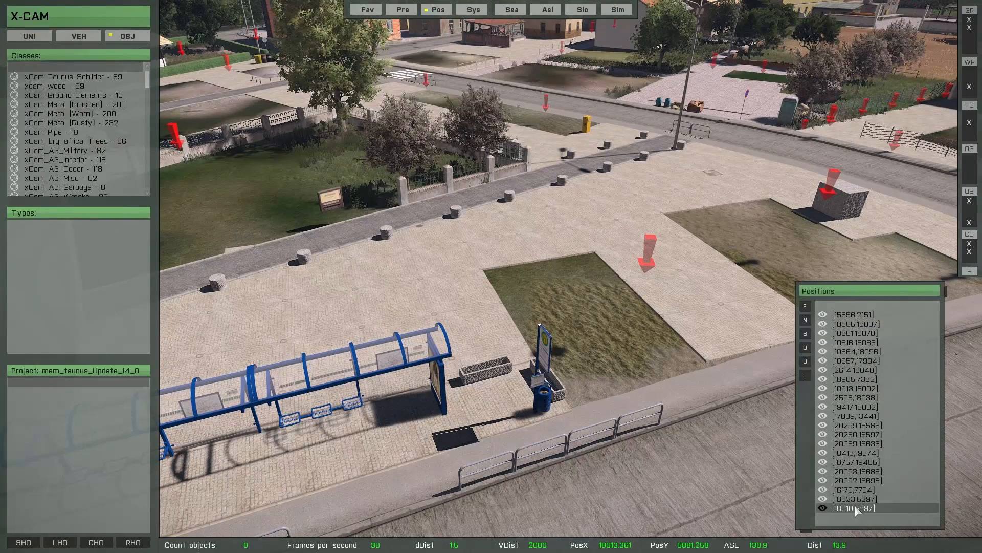
pyautogui.click(439, 9)
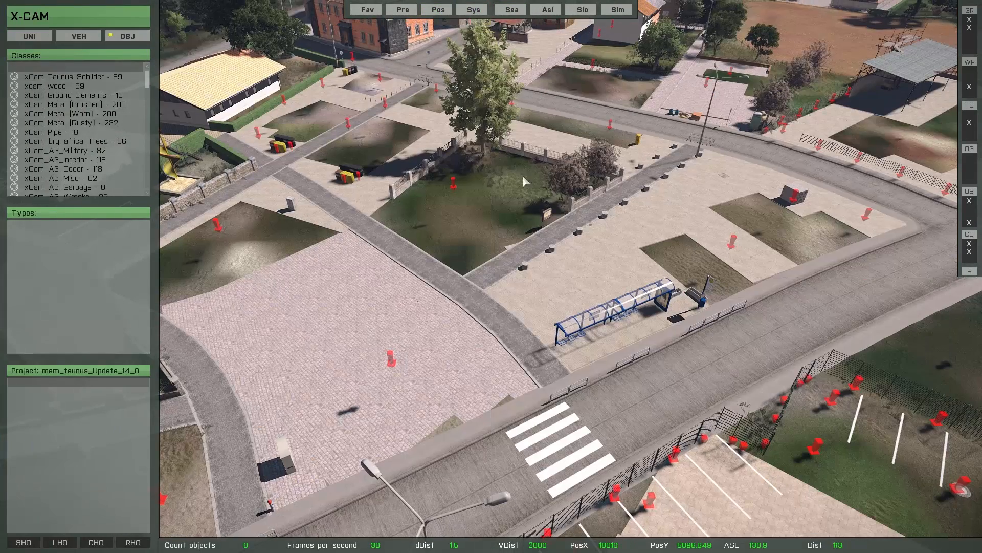
pyautogui.click(132, 545)
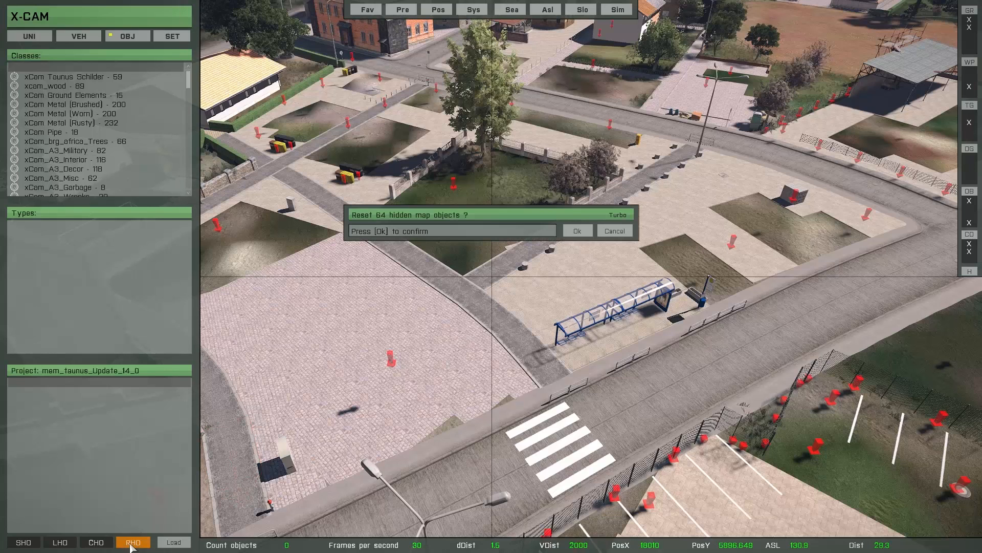
pyautogui.click(577, 231)
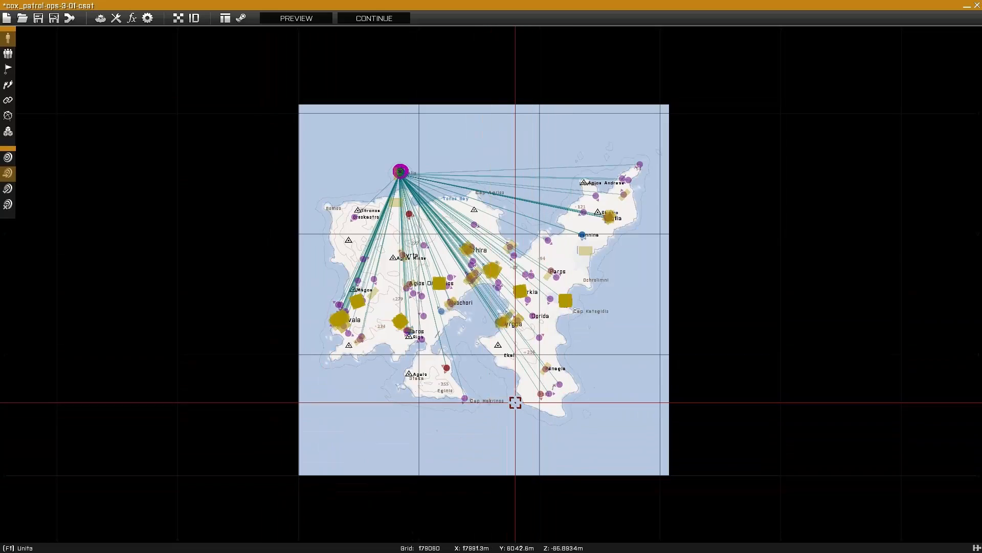
# Pan the 2D map east from Kavala to the island's eastern coast.
pyautogui.scroll(5, 515, 403)
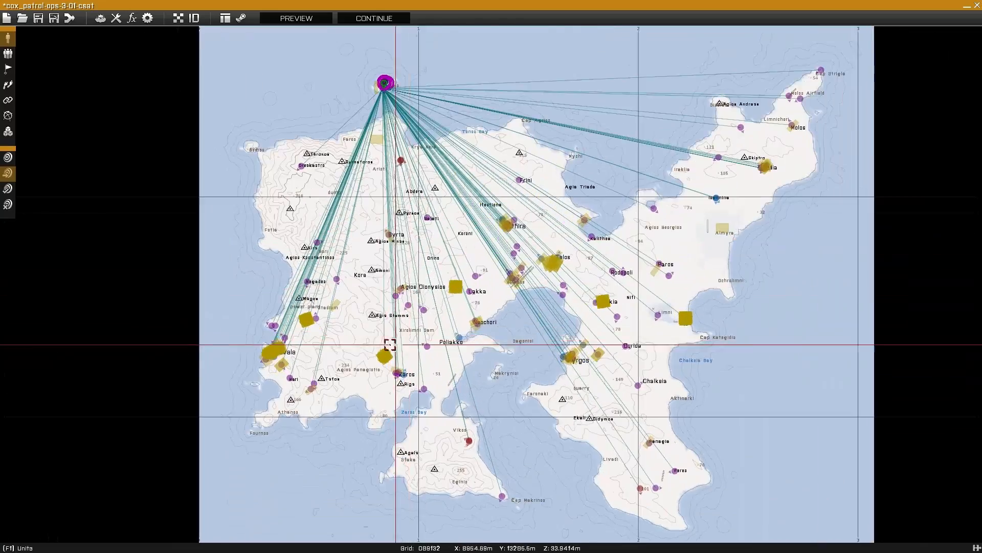
pyautogui.scroll(5, 305, 338)
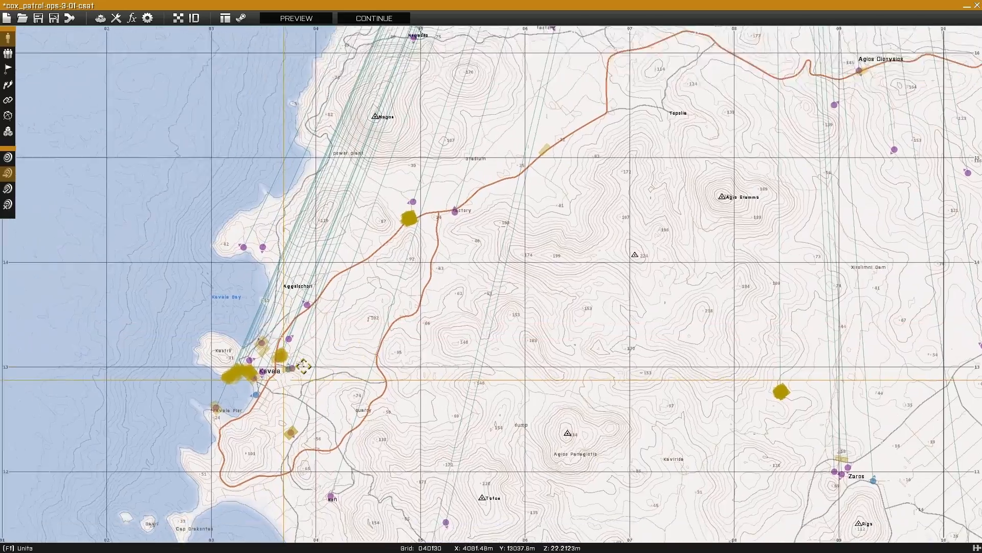
pyautogui.scroll(5, 304, 335)
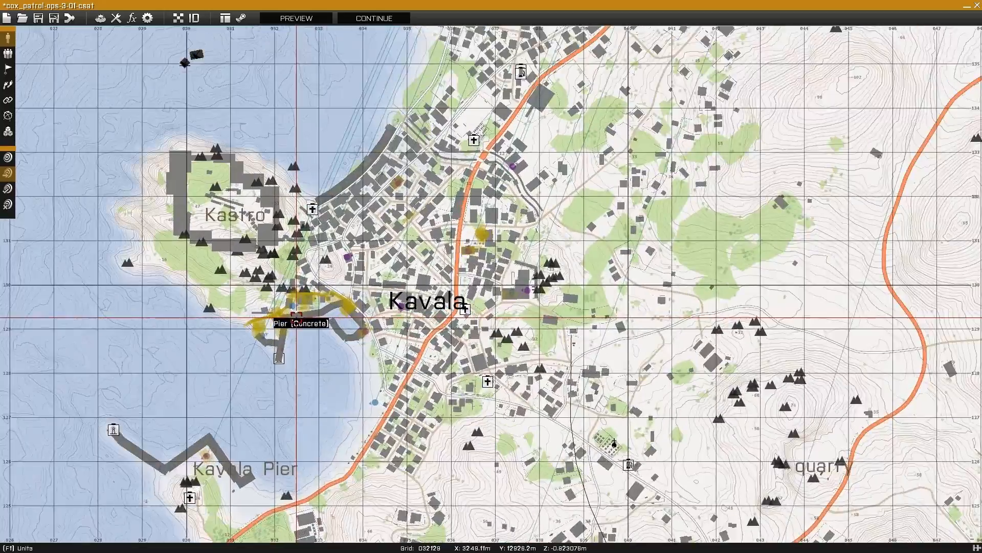
pyautogui.scroll(-10, 300, 317)
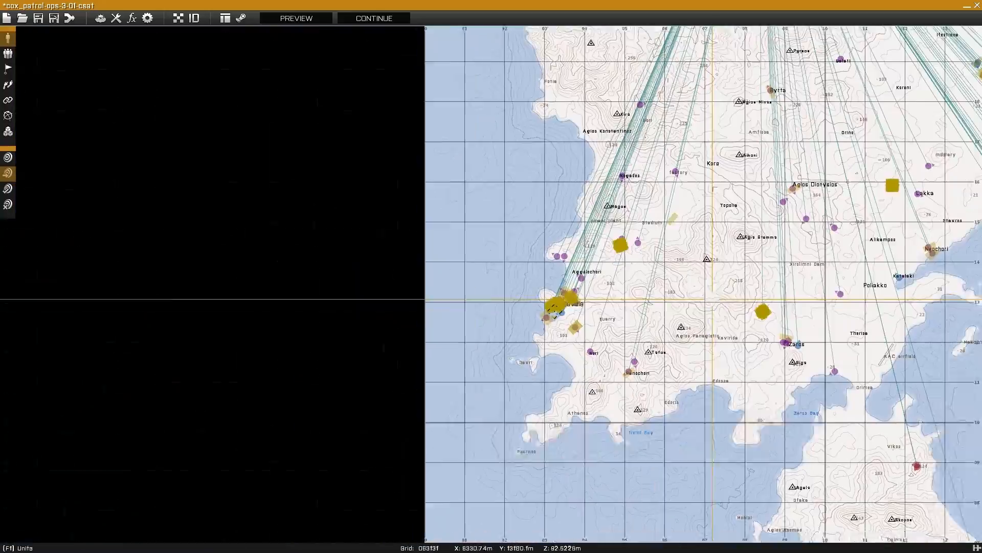
pyautogui.moveTo(727, 298); pyautogui.dragTo(534, 311, button='right')
pyautogui.moveTo(772, 294); pyautogui.dragTo(488, 263, button='right')
pyautogui.moveTo(766, 272); pyautogui.dragTo(596, 337, button='right')
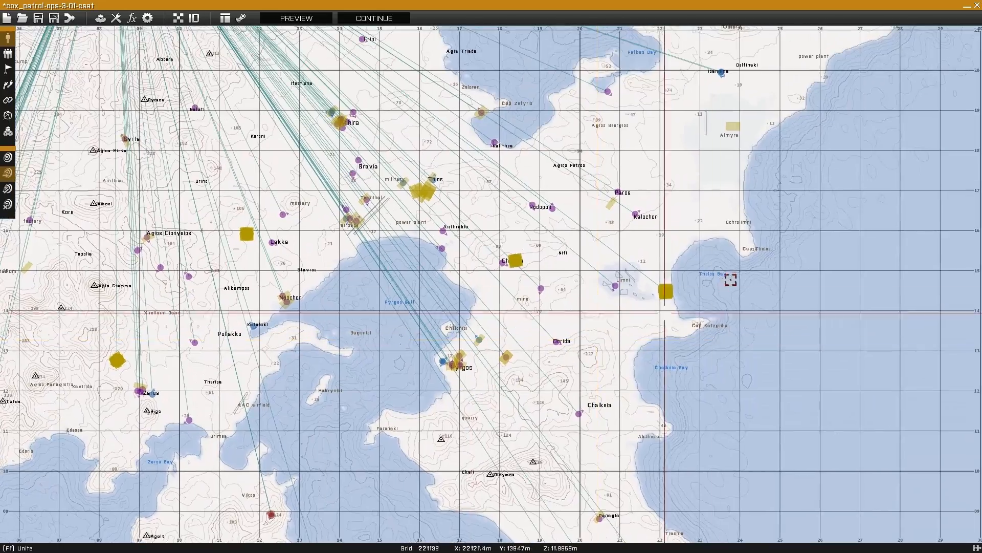
pyautogui.moveTo(731, 281); pyautogui.dragTo(582, 320, button='right')
# Zoom in on the obstacle compound on the shore of Thelos Bay.
pyautogui.scroll(10, 582, 320)
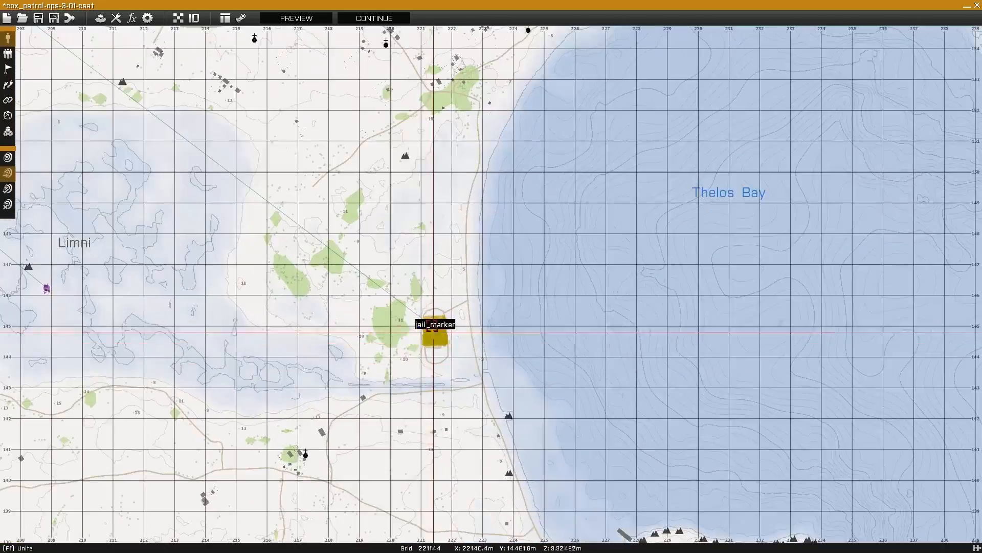
pyautogui.scroll(5, 433, 352)
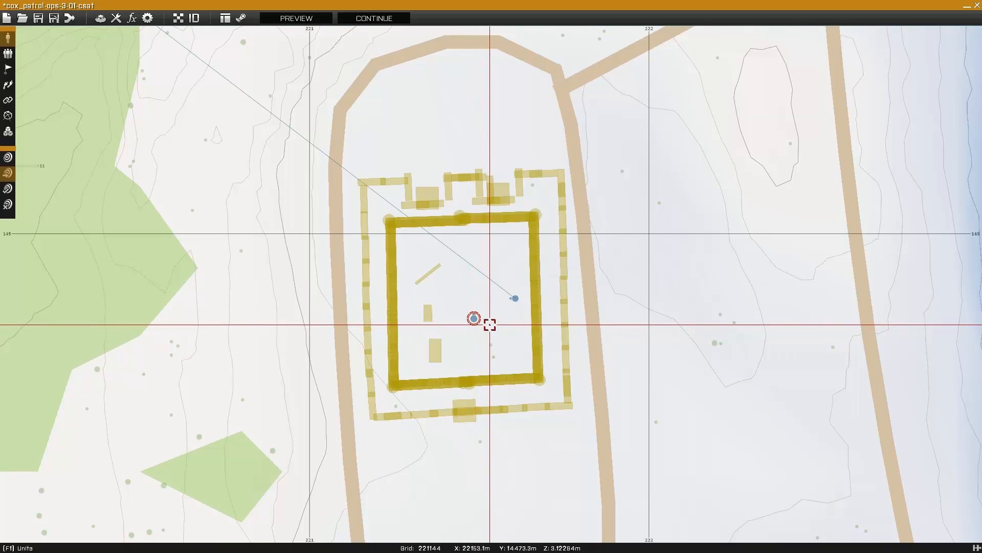
pyautogui.scroll(-3, 469, 338)
pyautogui.scroll(-10, 469, 337)
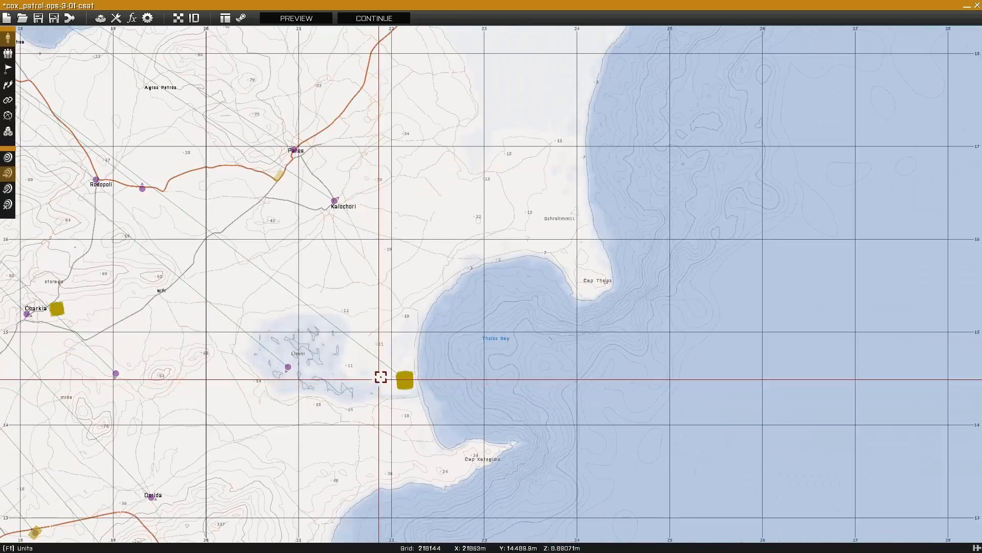
pyautogui.scroll(10, 379, 377)
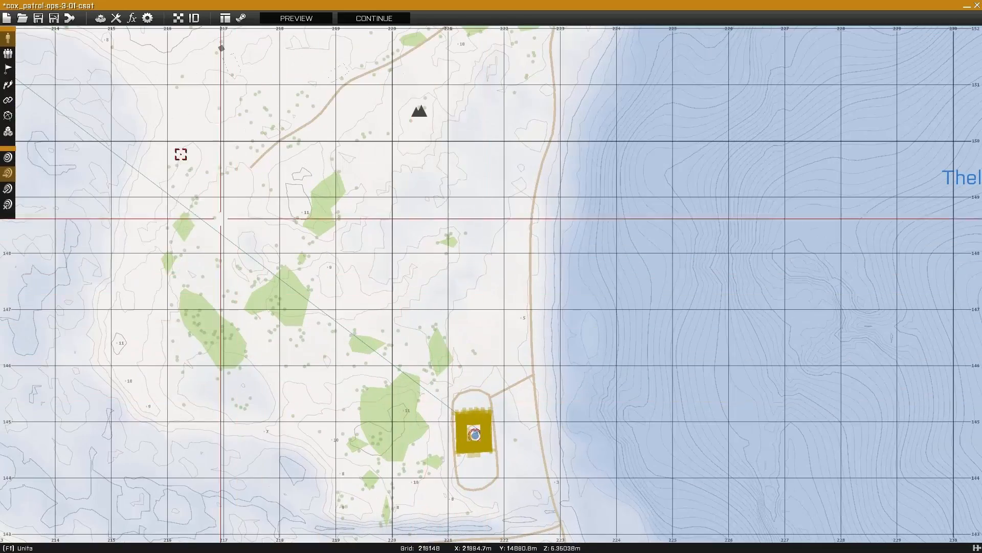
# Place a Game Logic unit of class xCam at the compound and start the mission preview.
pyautogui.doubleClick(494, 356)
pyautogui.click(388, 179)
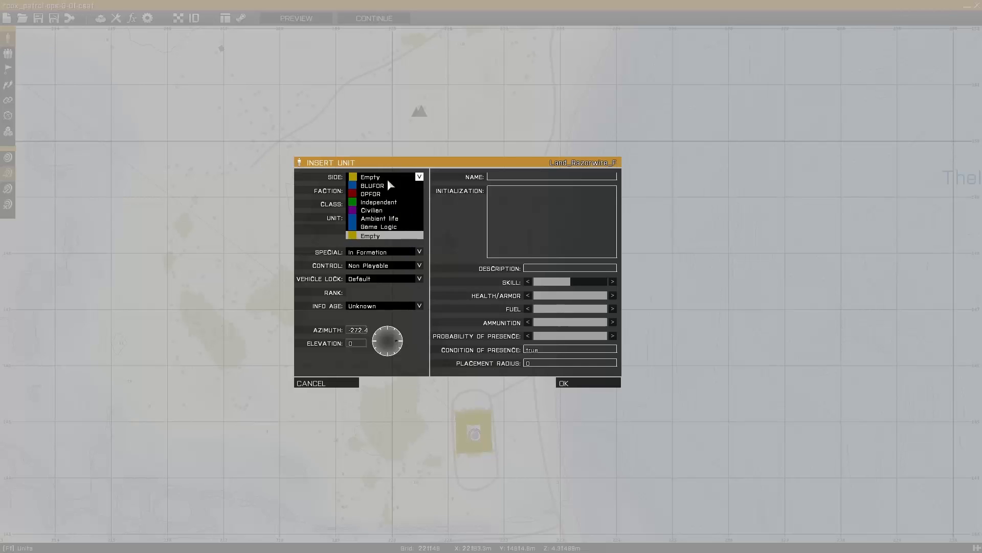
pyautogui.click(376, 226)
pyautogui.click(381, 204)
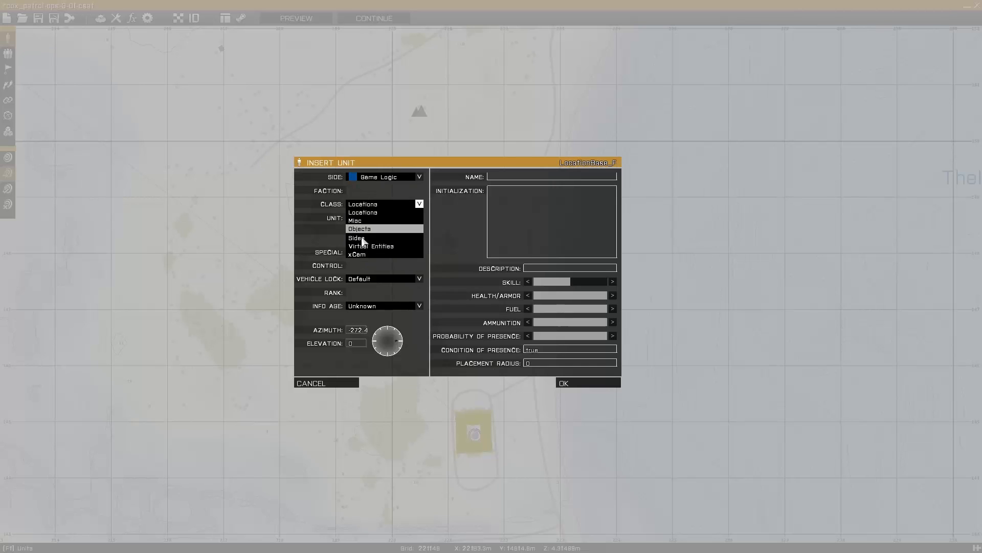
pyautogui.click(363, 256)
pyautogui.click(568, 383)
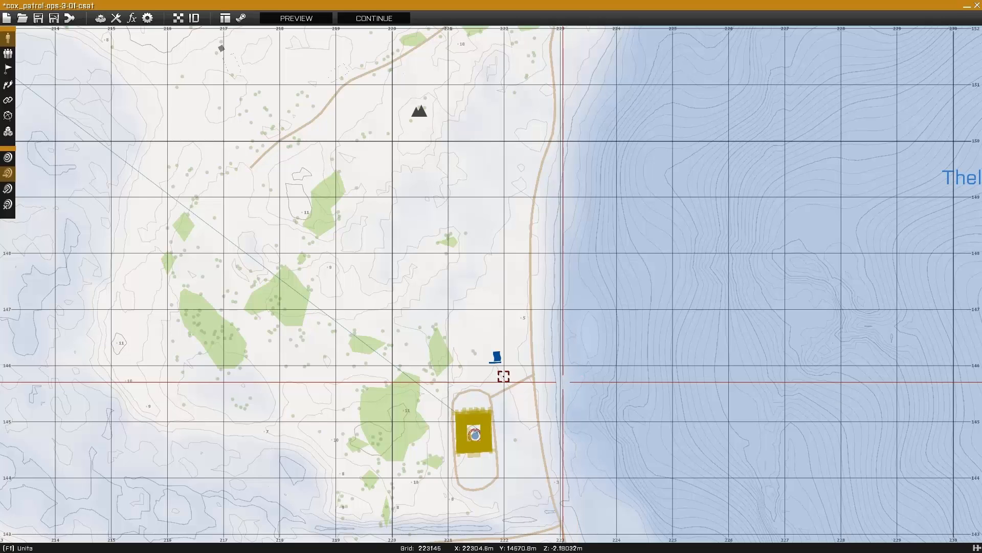
pyautogui.click(296, 18)
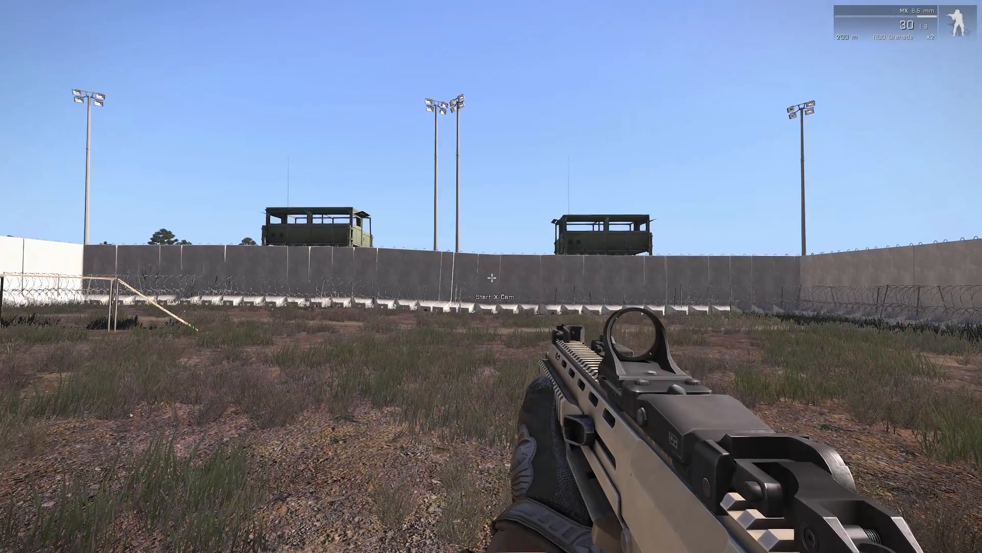
# Launch X-CAM with the Start X-Cam action in the running preview.
pyautogui.press('space')
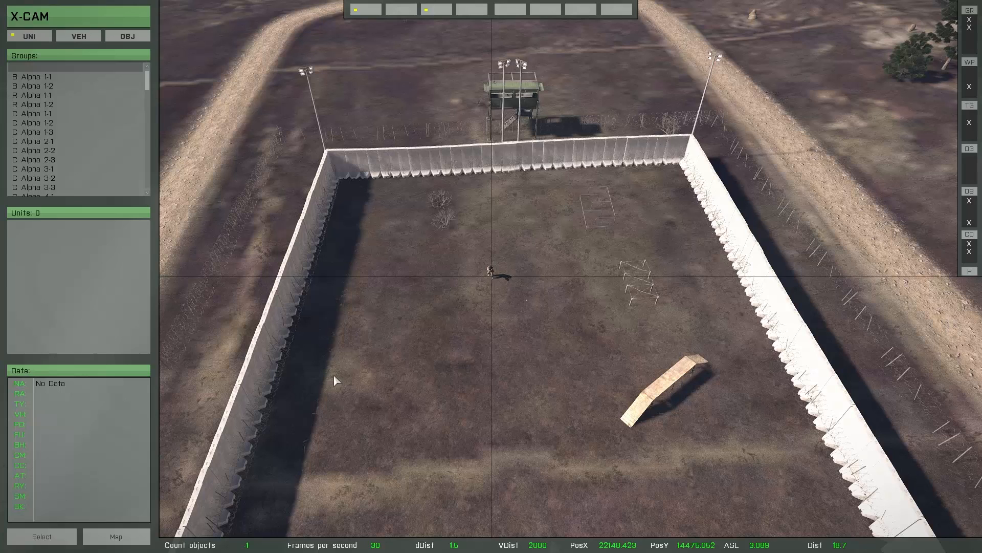
# Switch X-CAM to object mode and load the saved update_2 project.
pyautogui.click(94, 38)
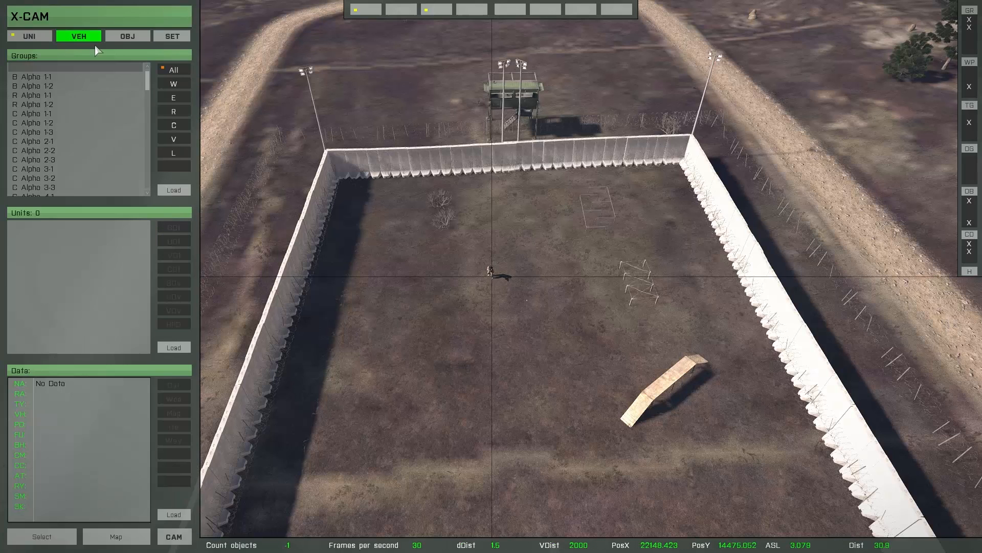
pyautogui.click(126, 37)
pyautogui.click(60, 541)
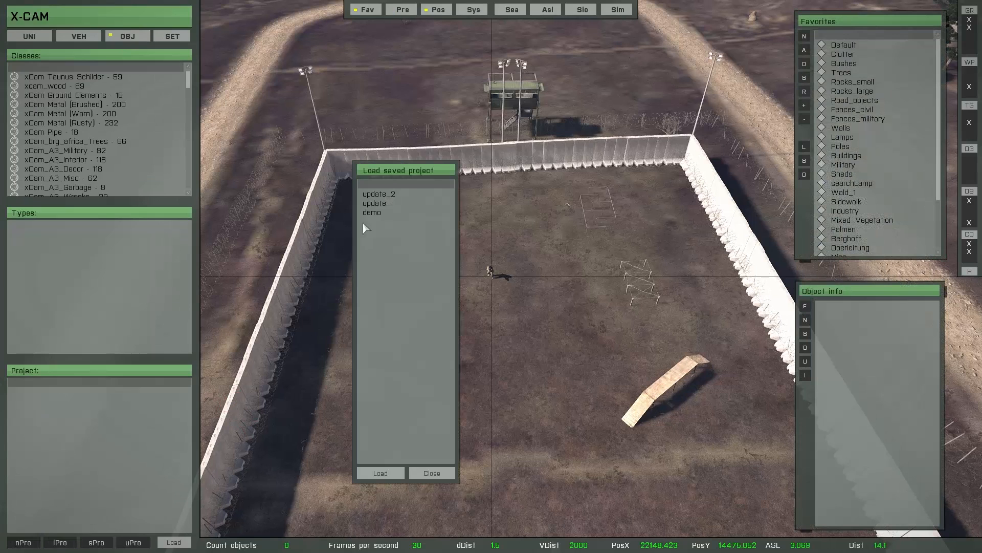
pyautogui.click(372, 195)
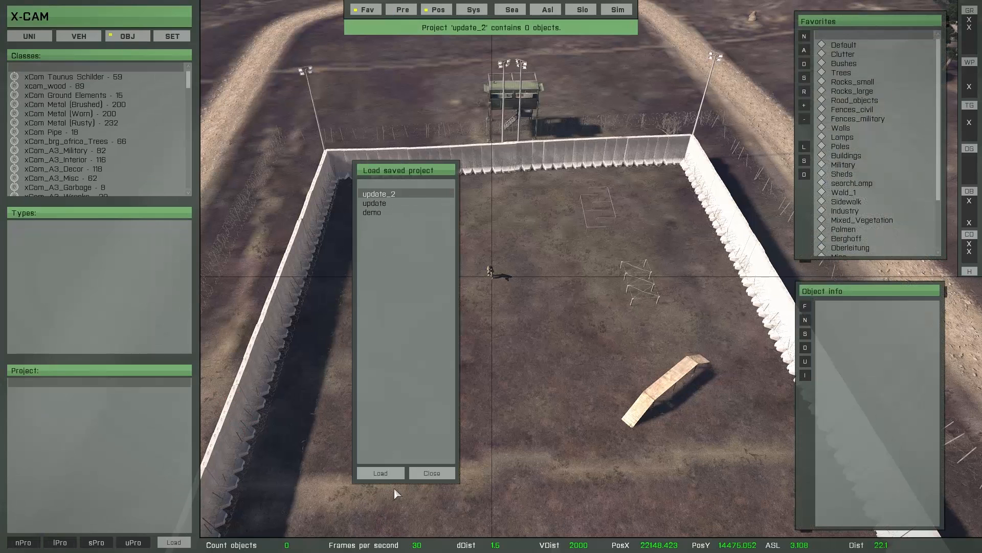
pyautogui.click(390, 475)
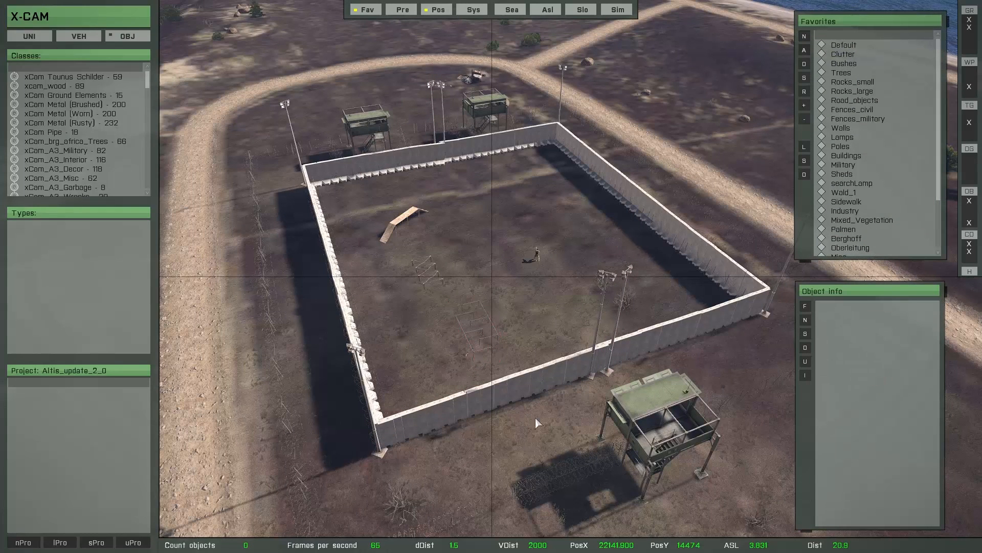
pyautogui.moveTo(171, 508)
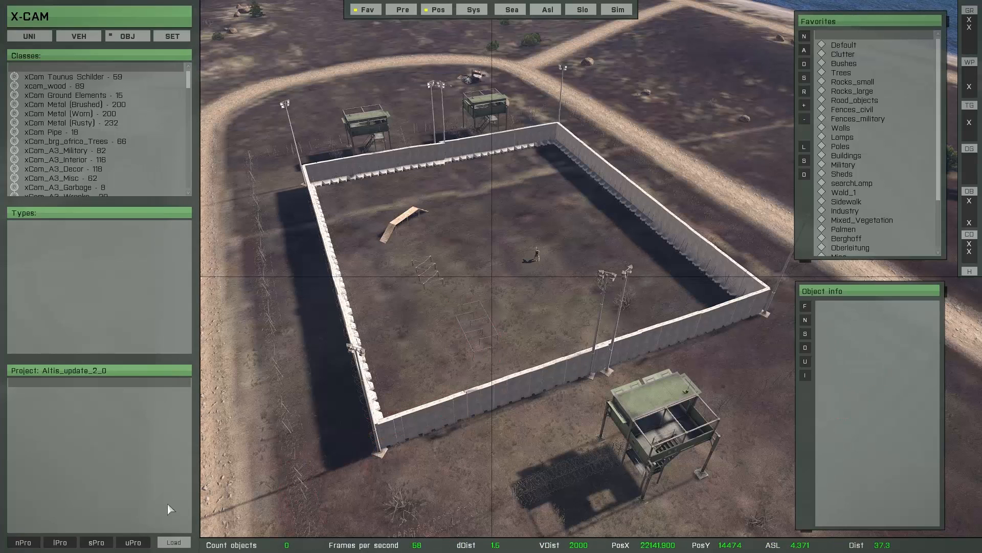
pyautogui.click(176, 543)
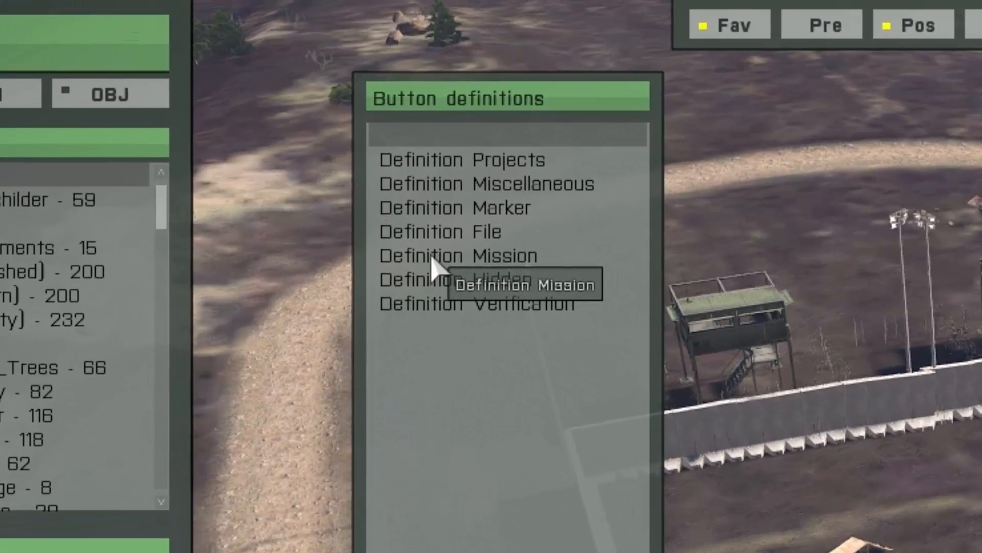
# Choose Definition Mission and bring up Import mission placed objects.
pyautogui.click(435, 256)
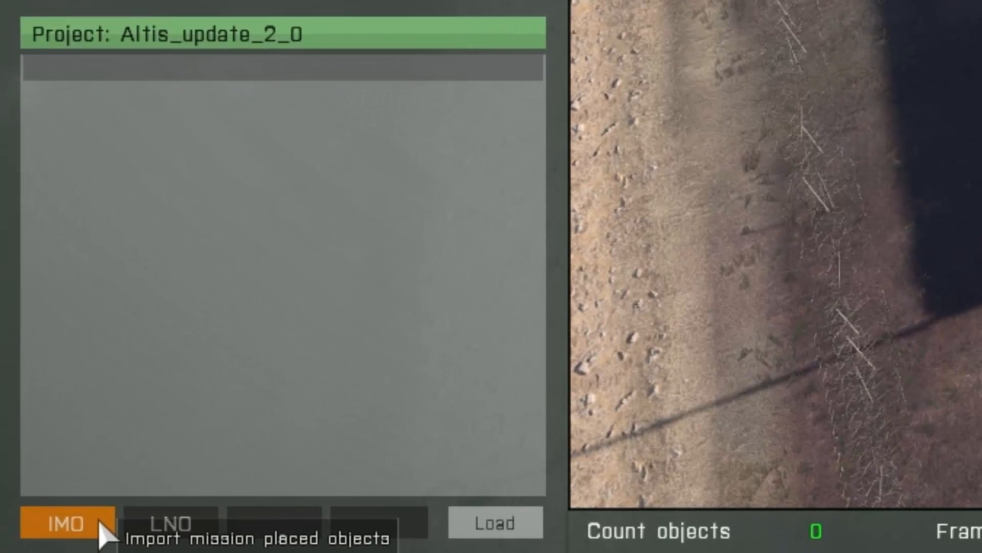
pyautogui.click(100, 523)
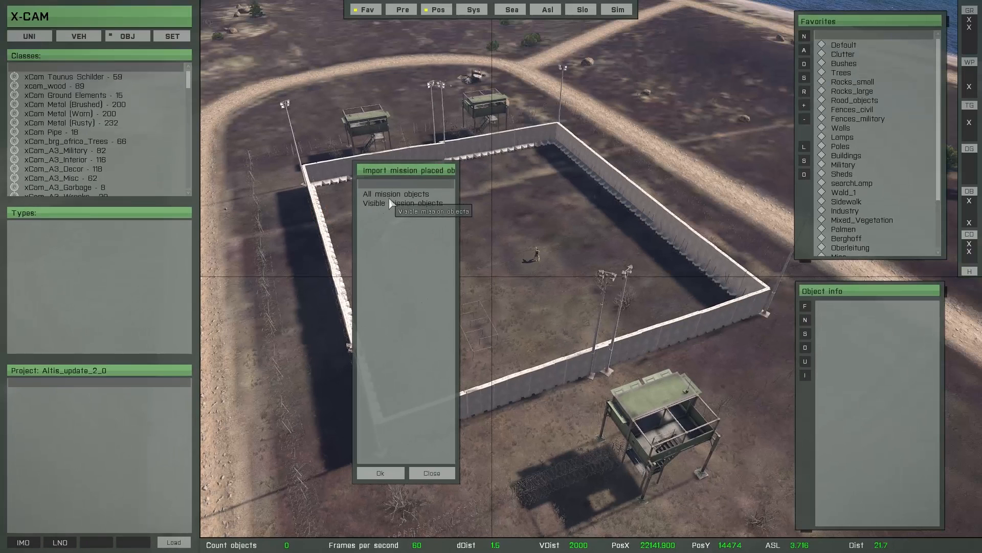
# Import all mission objects with Turbo, bringing the project to 525 objects.
pyautogui.click(404, 196)
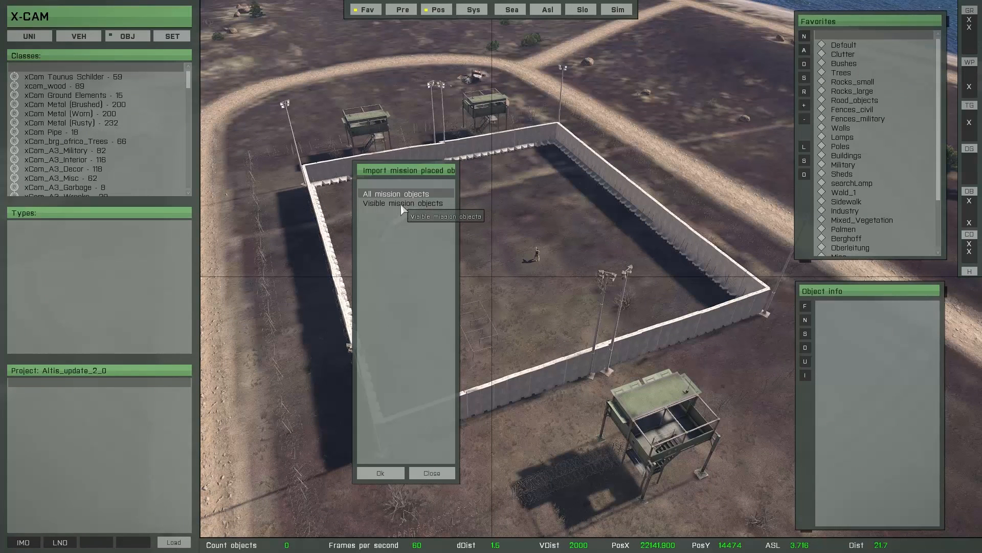
pyautogui.click(402, 205)
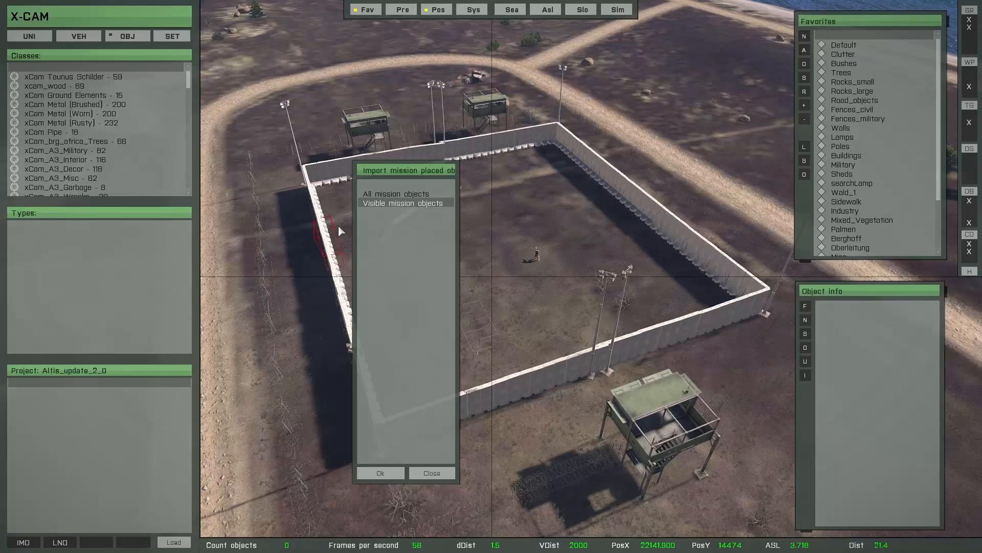
pyautogui.click(394, 194)
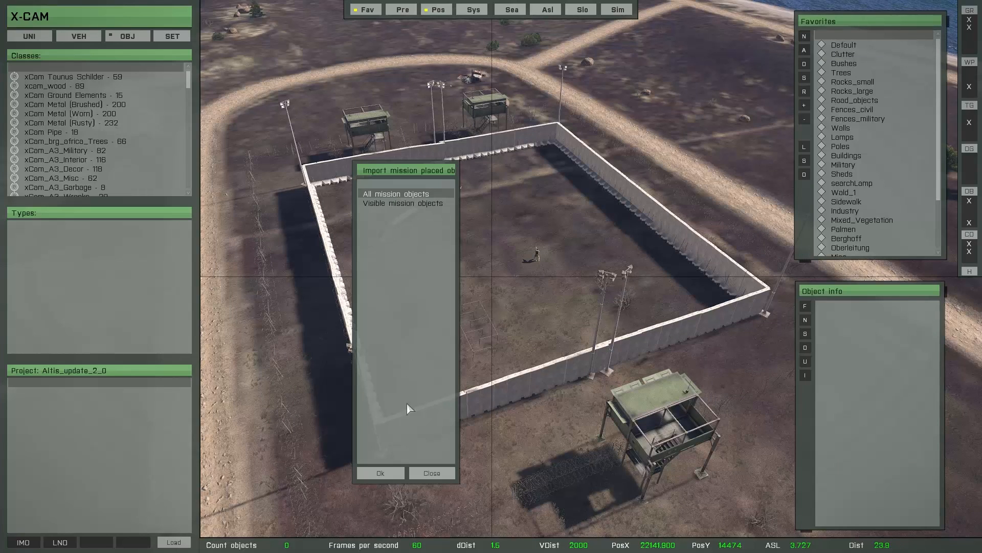
pyautogui.click(399, 474)
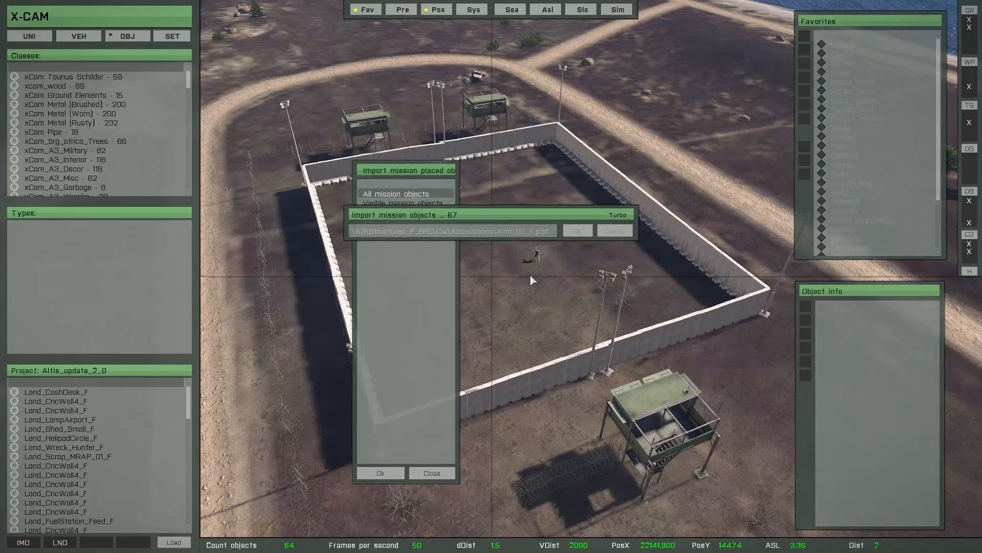
pyautogui.click(622, 219)
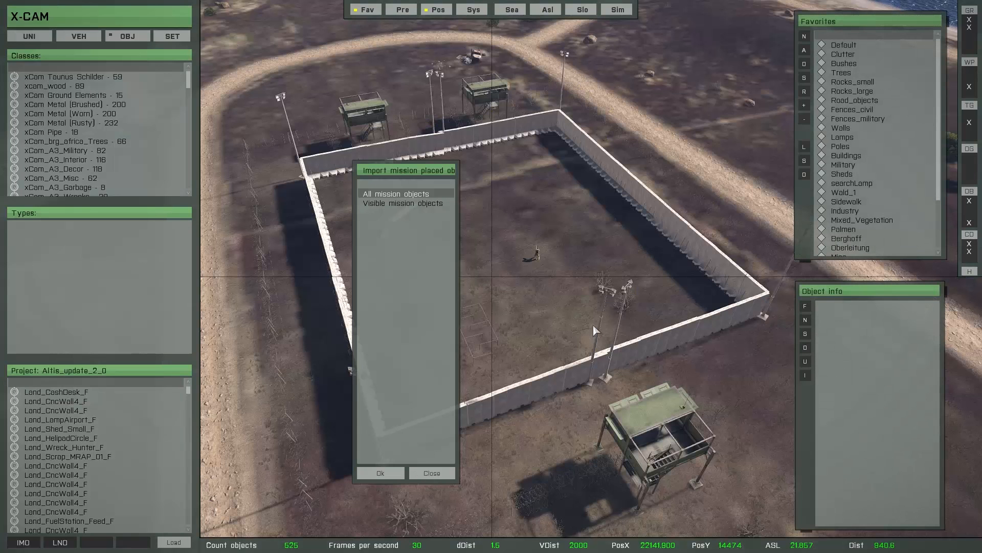
# Jump to a Land_CncWall1_F wall piece and pull it slightly out of the wall.
pyautogui.click(423, 476)
pyautogui.moveTo(143, 404)
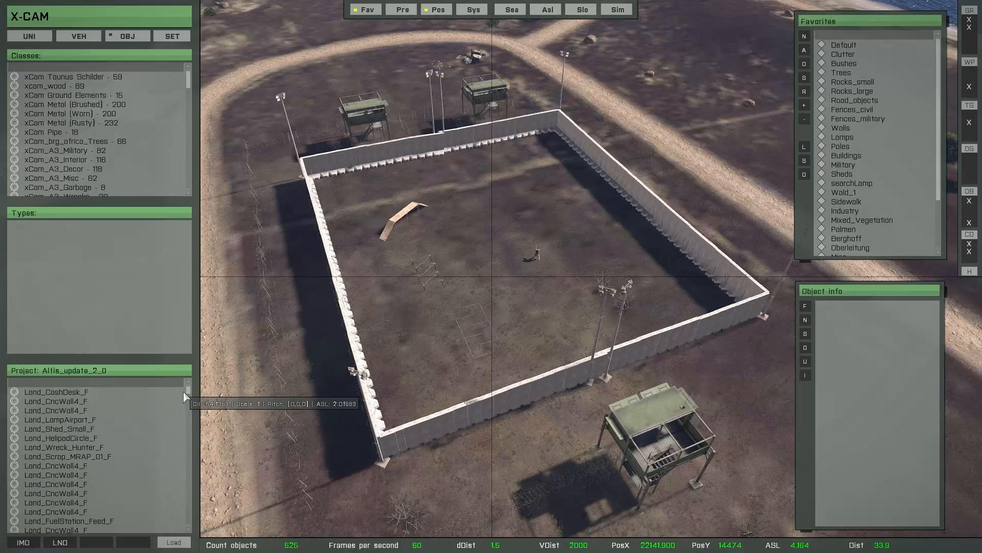
pyautogui.moveTo(188, 393); pyautogui.dragTo(190, 522)
pyautogui.doubleClick(97, 438)
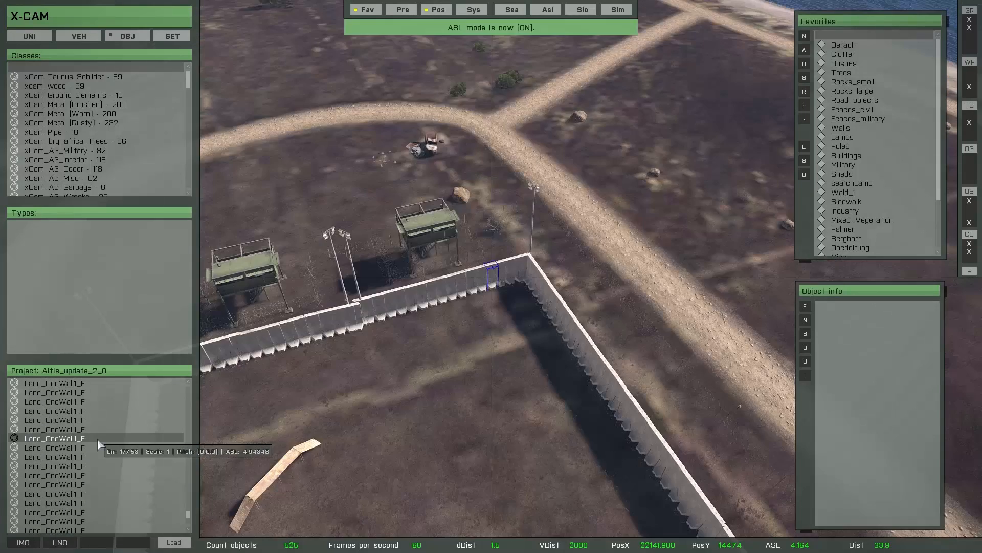
pyautogui.scroll(5, 532, 336)
pyautogui.moveTo(532, 337); pyautogui.dragTo(487, 396, button='right')
pyautogui.scroll(-3, 437, 380)
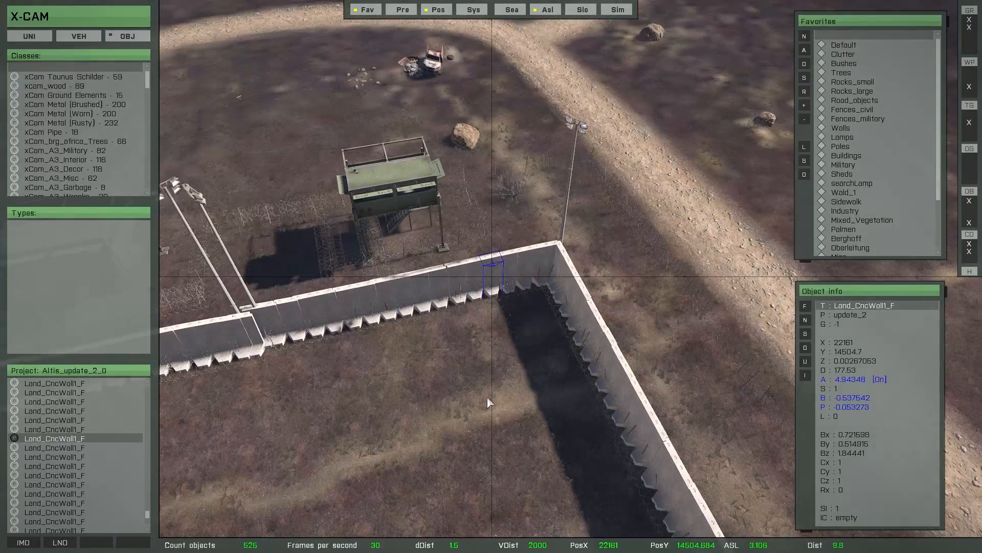
pyautogui.moveTo(487, 396)
pyautogui.mouseDown()
pyautogui.moveTo(505, 397)
pyautogui.moveTo(496, 392)
pyautogui.mouseUp()
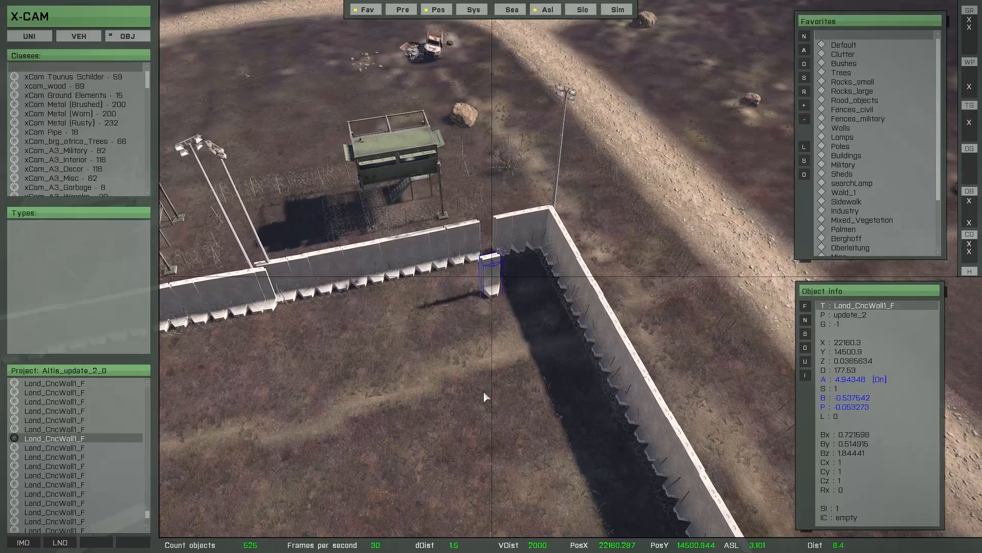
pyautogui.scroll(-3, 477, 389)
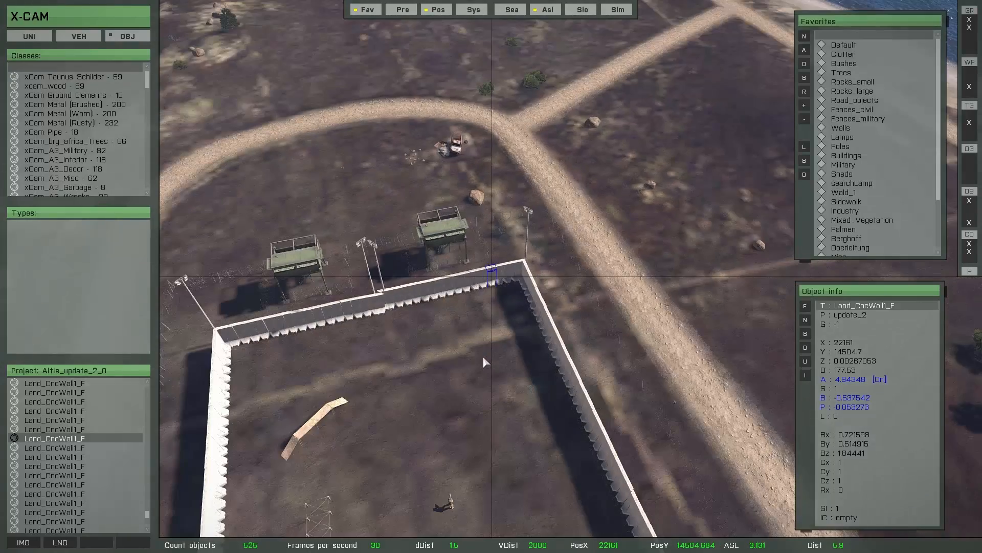
pyautogui.click(482, 355)
# Select four front-wall segments and drag them outward, leaving an offset gap.
pyautogui.press('s')
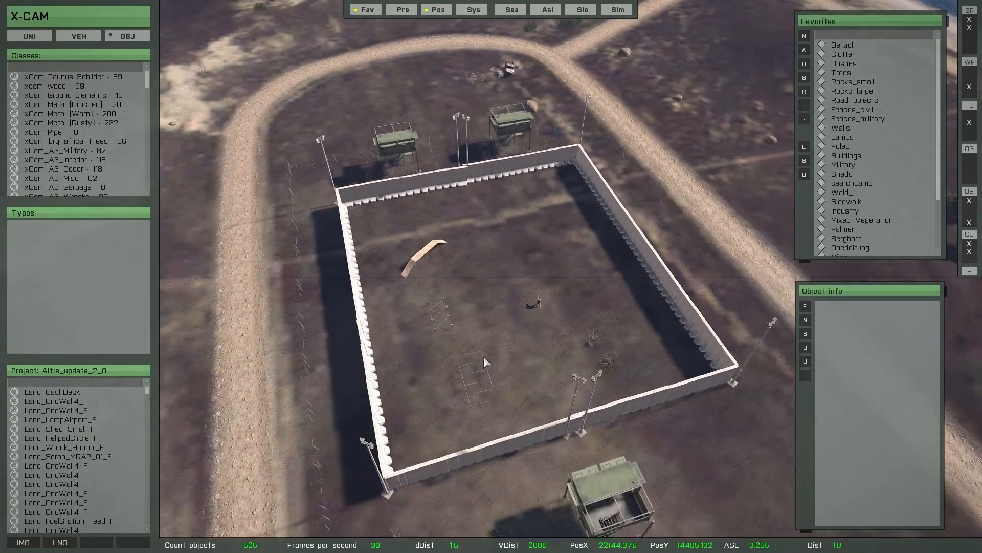
pyautogui.scroll(4, 463, 376)
pyautogui.click(466, 308)
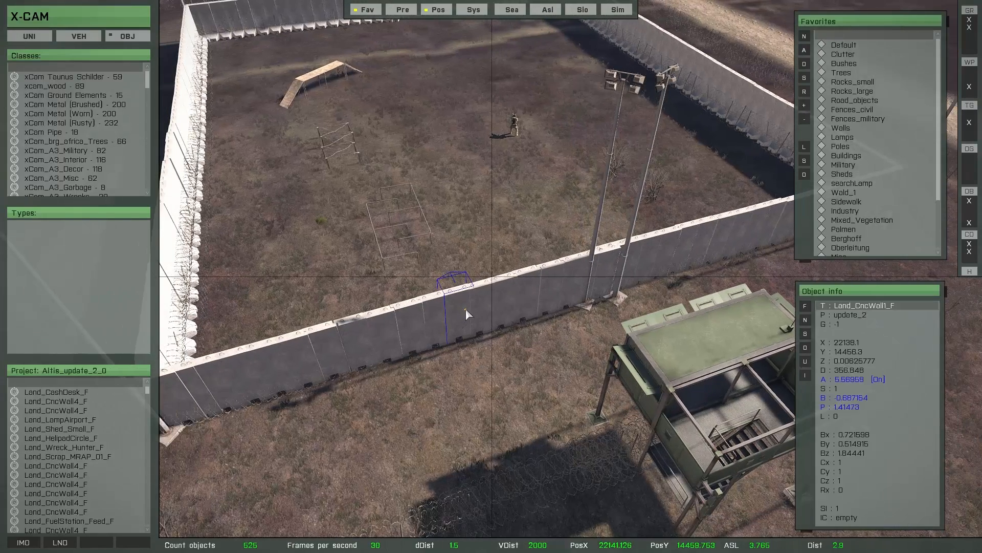
pyautogui.keyDown('ctrl'); pyautogui.click(482, 309); pyautogui.keyUp('ctrl')
pyautogui.keyDown('ctrl'); pyautogui.click(504, 304); pyautogui.keyUp('ctrl')
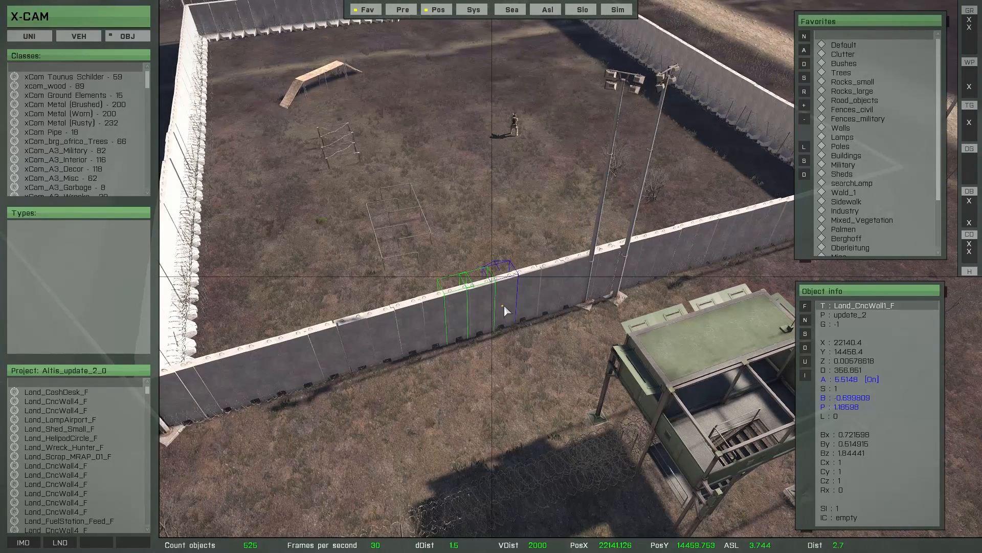
pyautogui.keyDown('ctrl'); pyautogui.click(526, 296); pyautogui.keyUp('ctrl')
pyautogui.moveTo(465, 334); pyautogui.dragTo(471, 379)
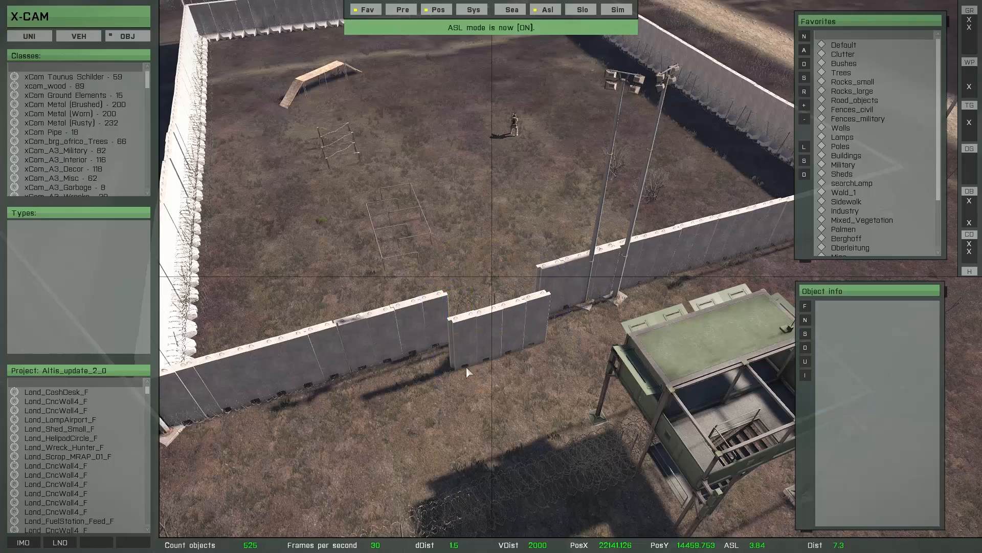
pyautogui.scroll(-8, 465, 353)
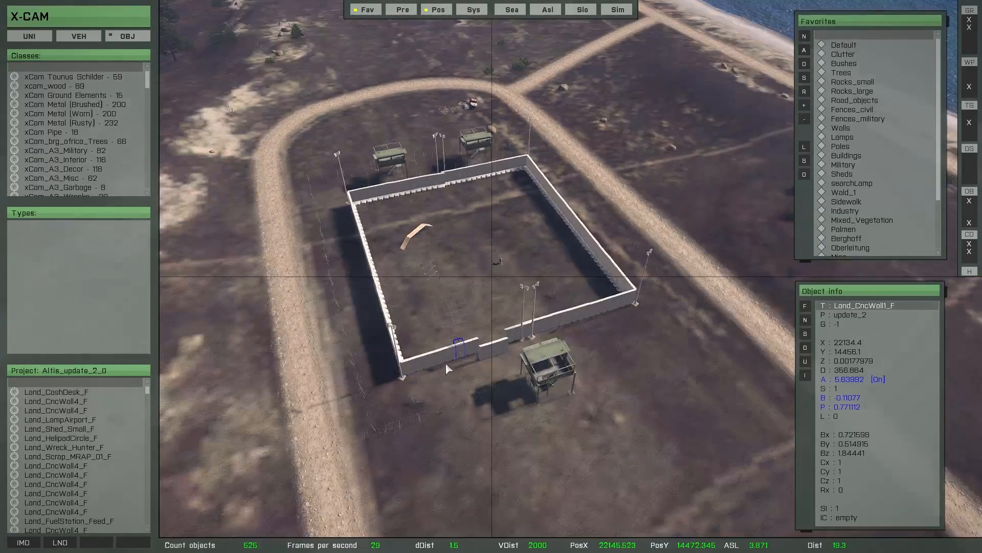
pyautogui.moveTo(446, 362); pyautogui.dragTo(412, 350, button='right')
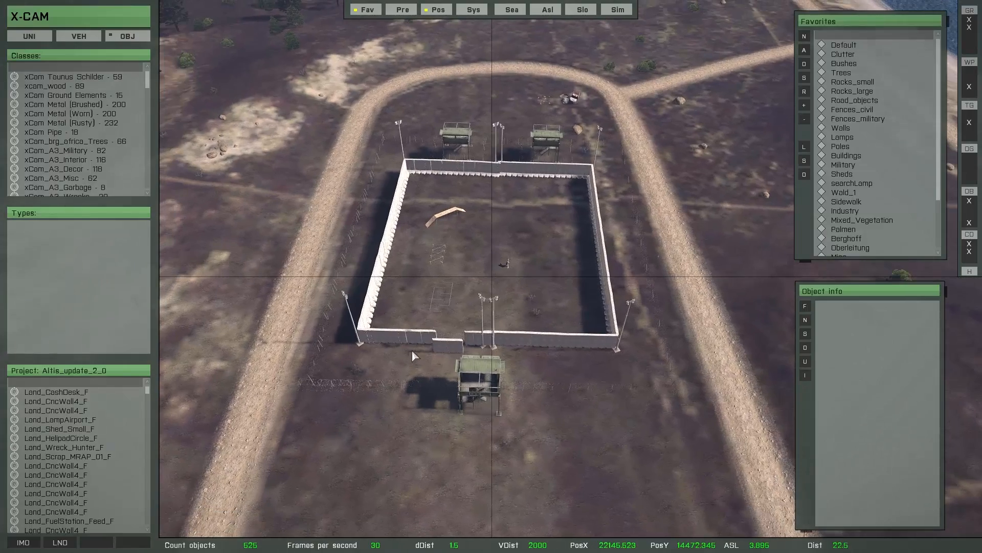
# Select the patrol tower, orbit around the compound, and bring up the Prefabs list.
pyautogui.click(476, 399)
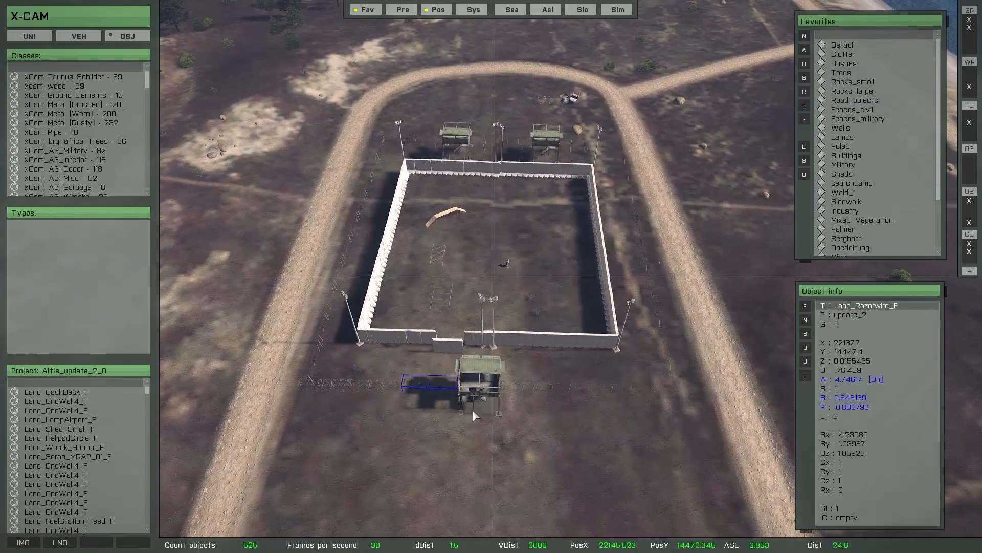
pyautogui.moveTo(473, 409); pyautogui.dragTo(419, 367, button='right')
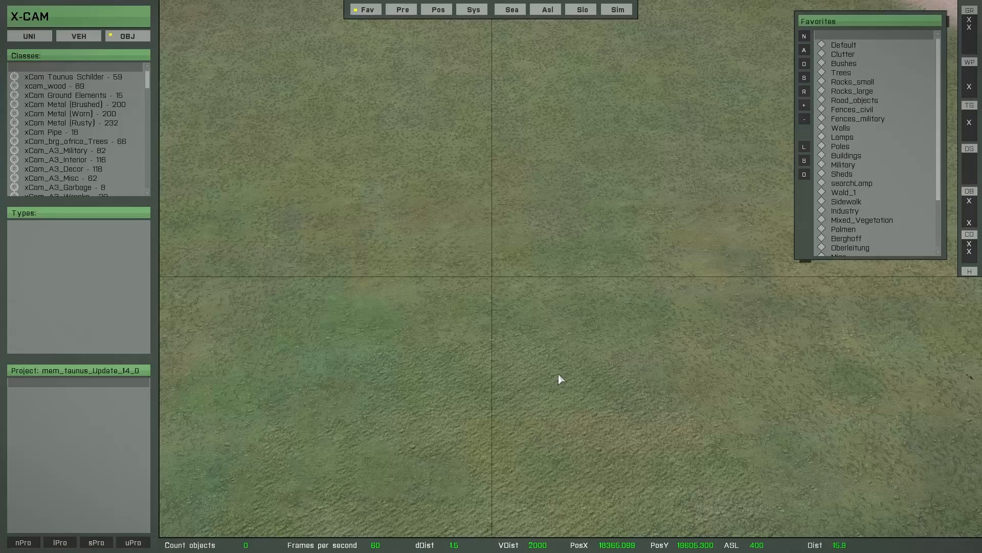
pyautogui.click(401, 9)
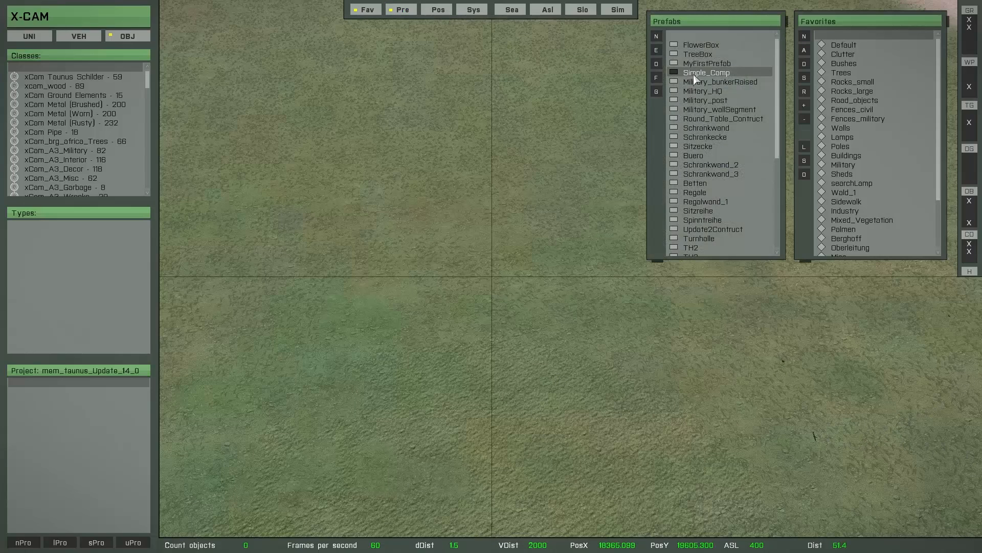
# Insert the Simple_Camp prefab with Turbo, rotate it counterclockwise and shift it down-left.
pyautogui.doubleClick(691, 73)
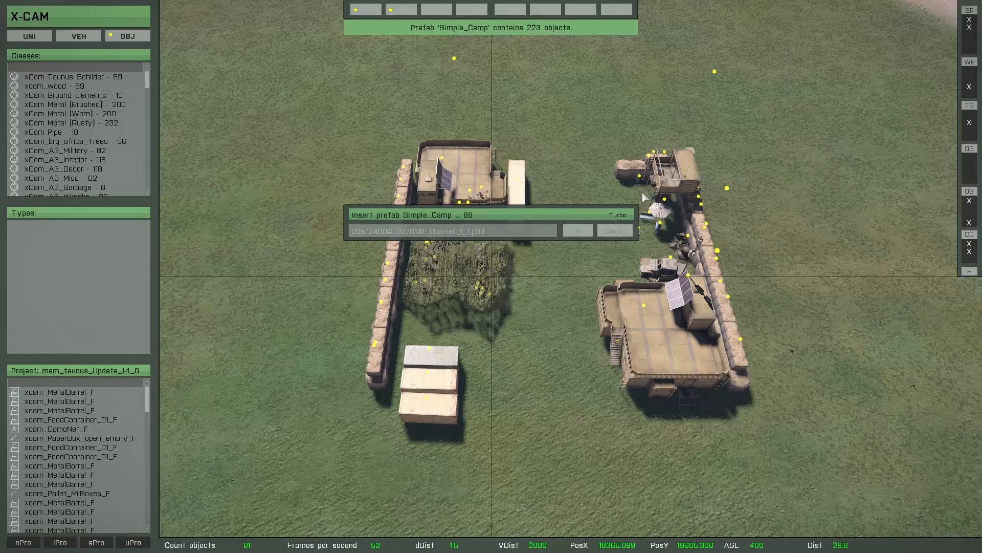
pyautogui.click(618, 216)
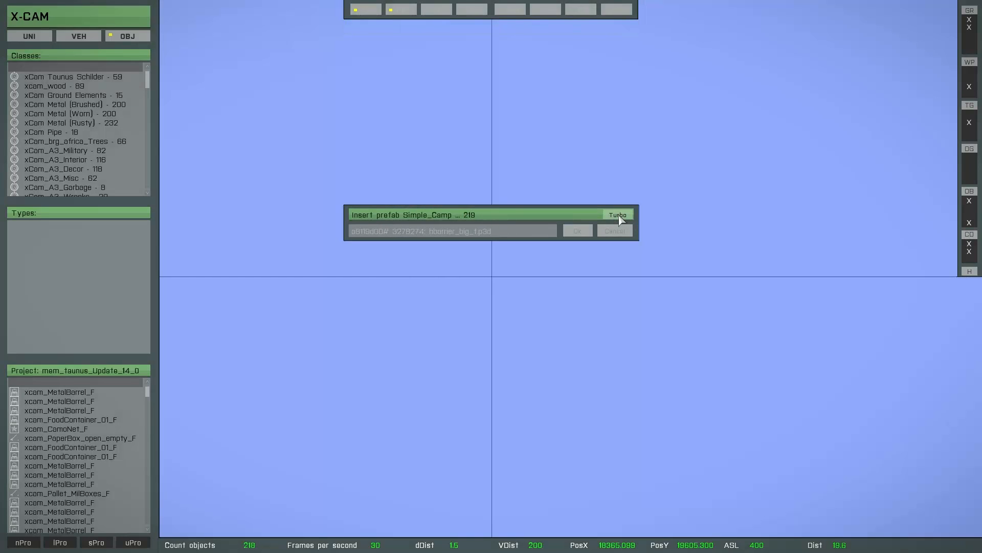
pyautogui.scroll(-5, 523, 337)
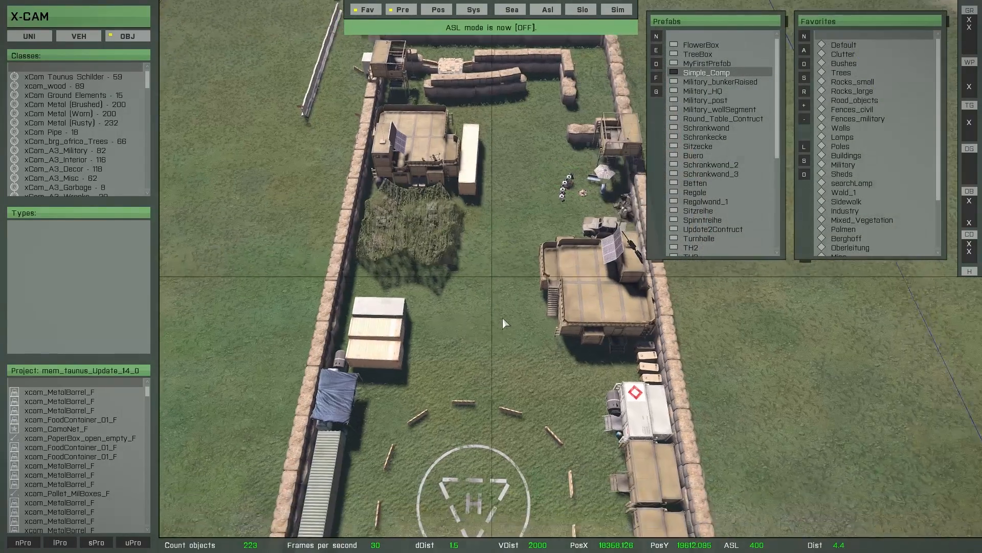
pyautogui.keyDown('shift'); pyautogui.moveTo(529, 315); pyautogui.dragTo(665, 319); pyautogui.keyUp('shift')
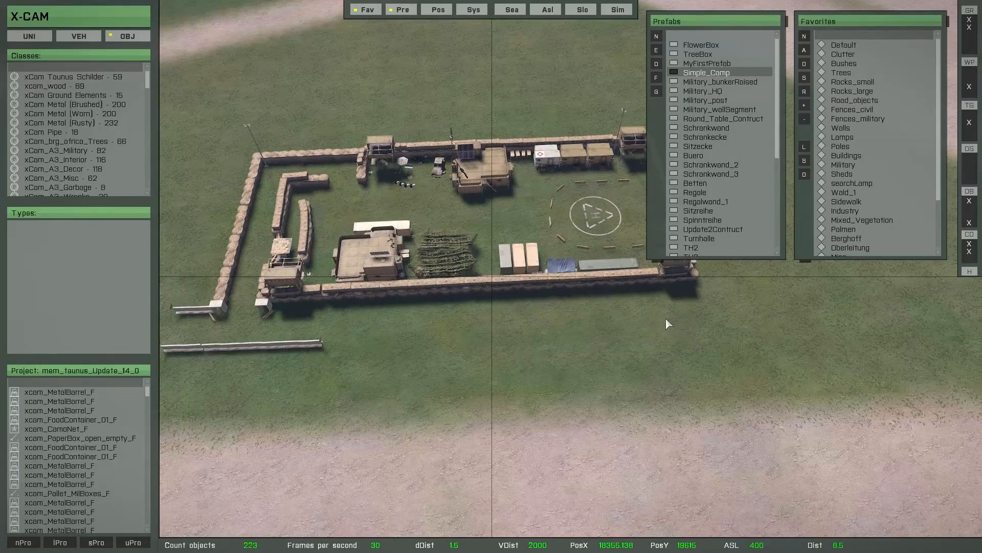
pyautogui.moveTo(506, 316); pyautogui.dragTo(560, 321, button='right')
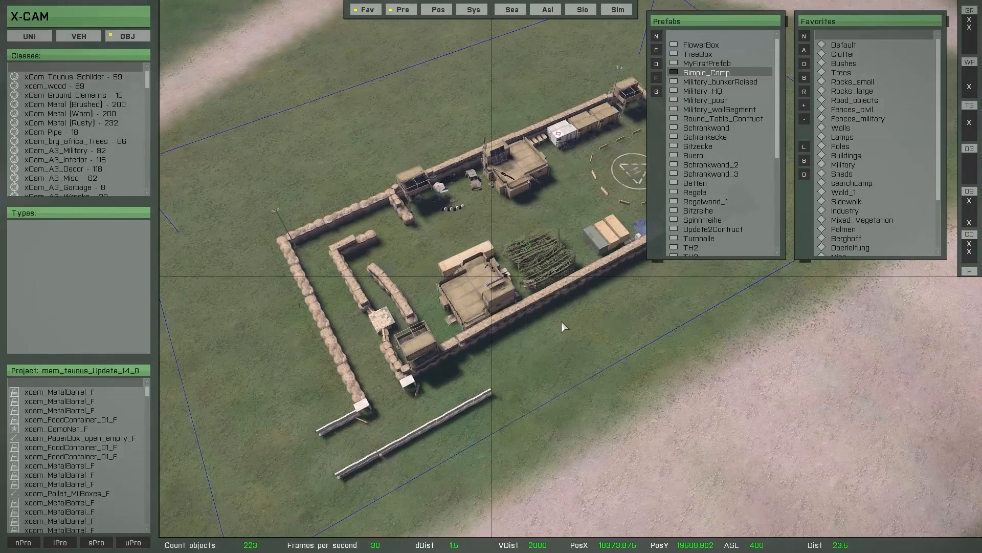
pyautogui.moveTo(533, 303); pyautogui.dragTo(526, 334)
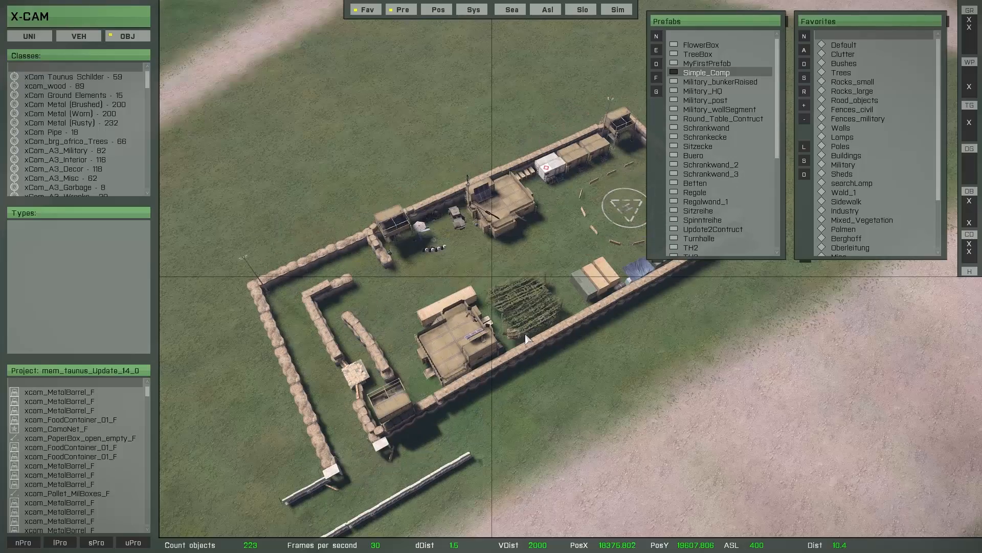
# Inspect the placed camp from a low oblique angle and close the prefab library.
pyautogui.moveTo(525, 333); pyautogui.dragTo(493, 292, button='right')
pyautogui.press('w')
pyautogui.press('d')
pyautogui.click(419, 272)
pyautogui.press('a')
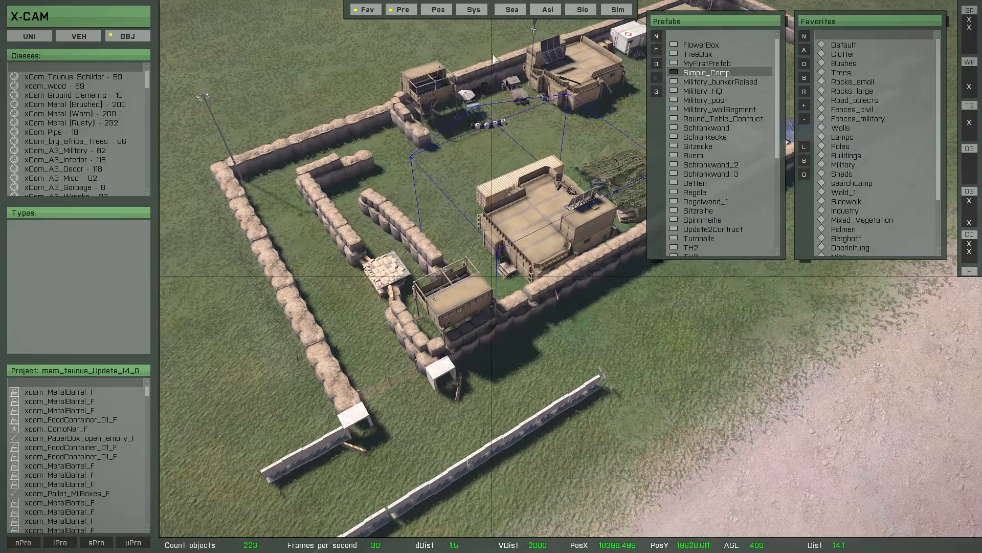
pyautogui.click(402, 9)
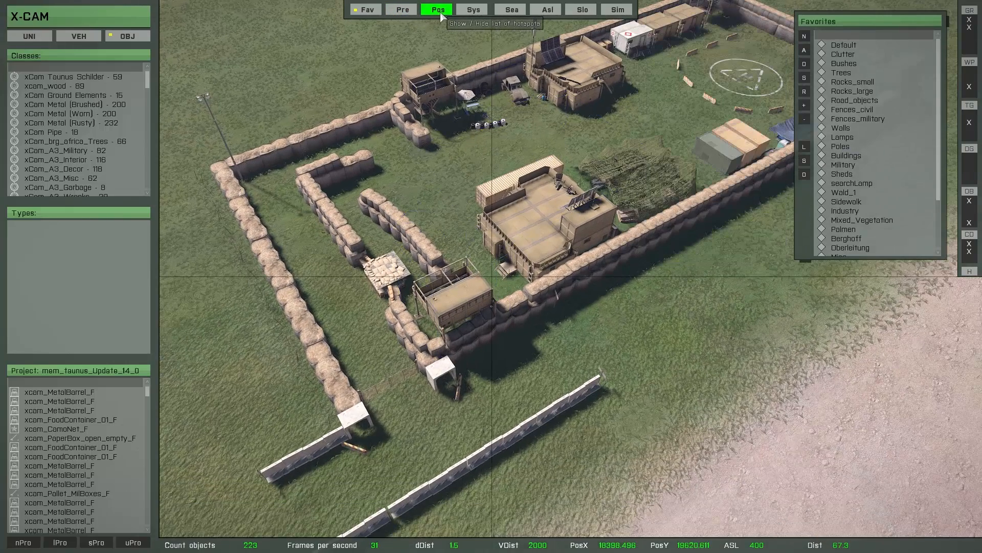
# Show object details and name the first two watchtowers Tower_1 and Tower_2.
pyautogui.click(441, 12)
pyautogui.click(806, 306)
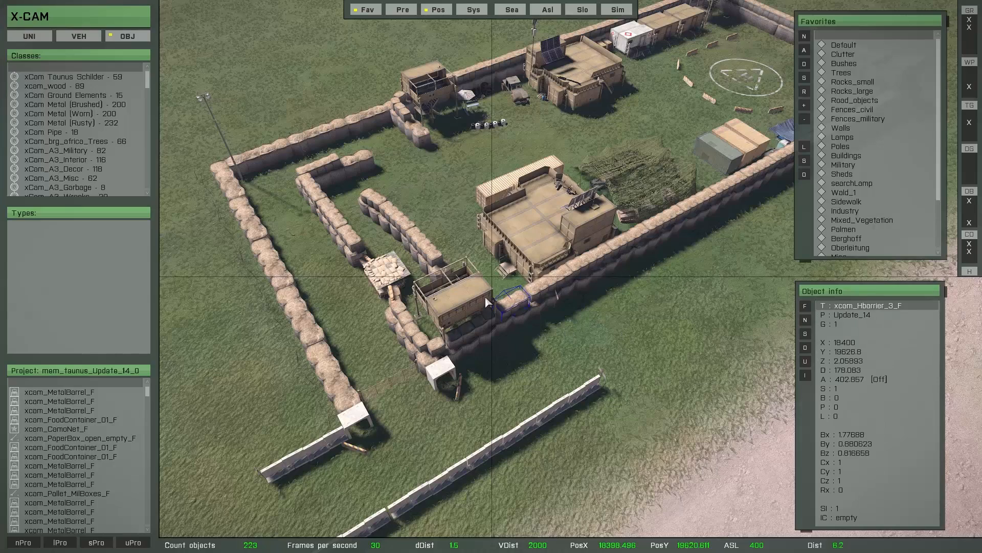
pyautogui.click(444, 296)
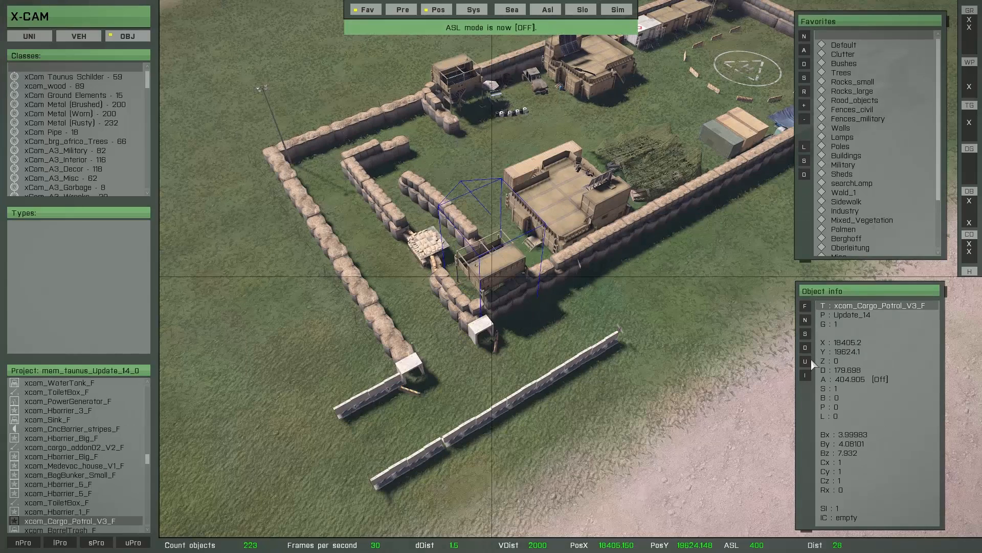
pyautogui.click(805, 321)
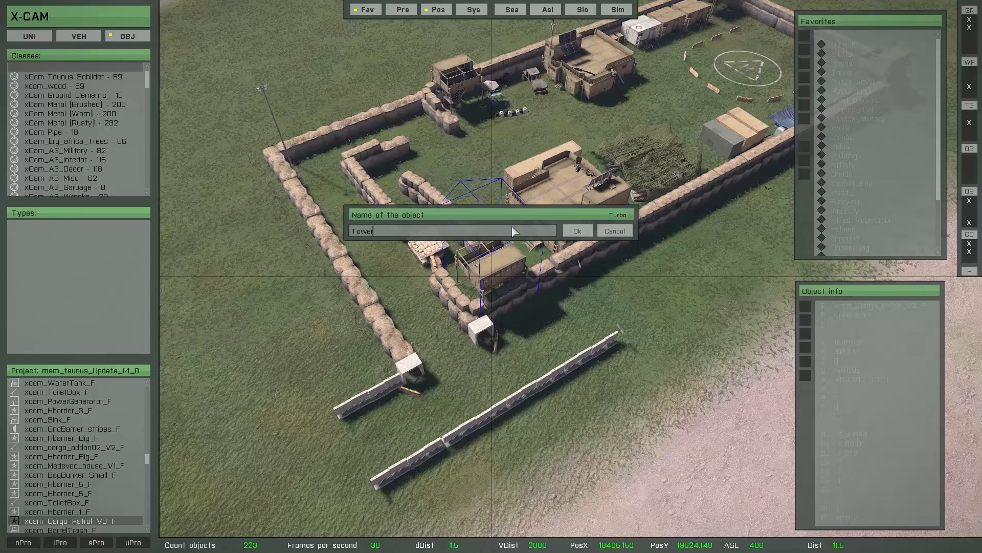
pyautogui.write('Tower_1')
pyautogui.press('Return')
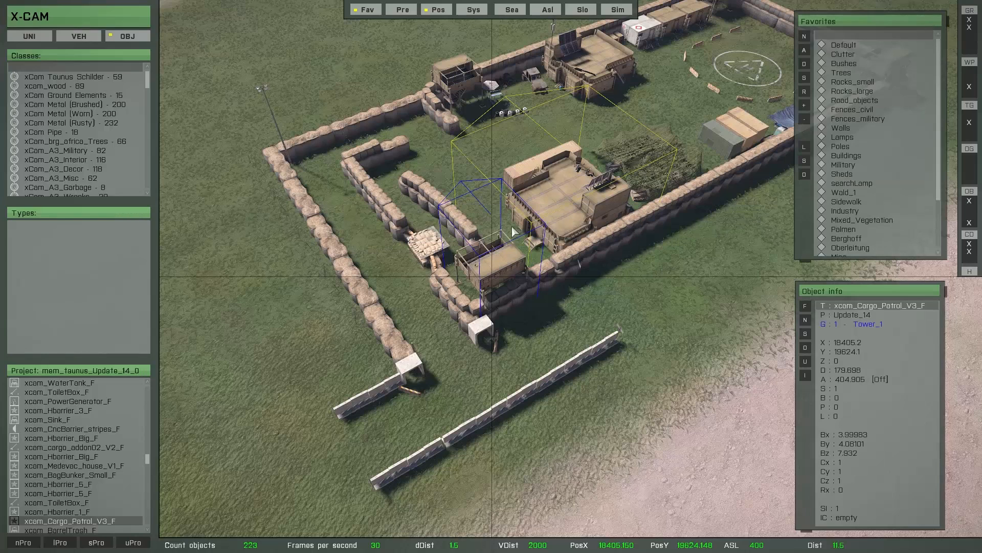
pyautogui.click(463, 85)
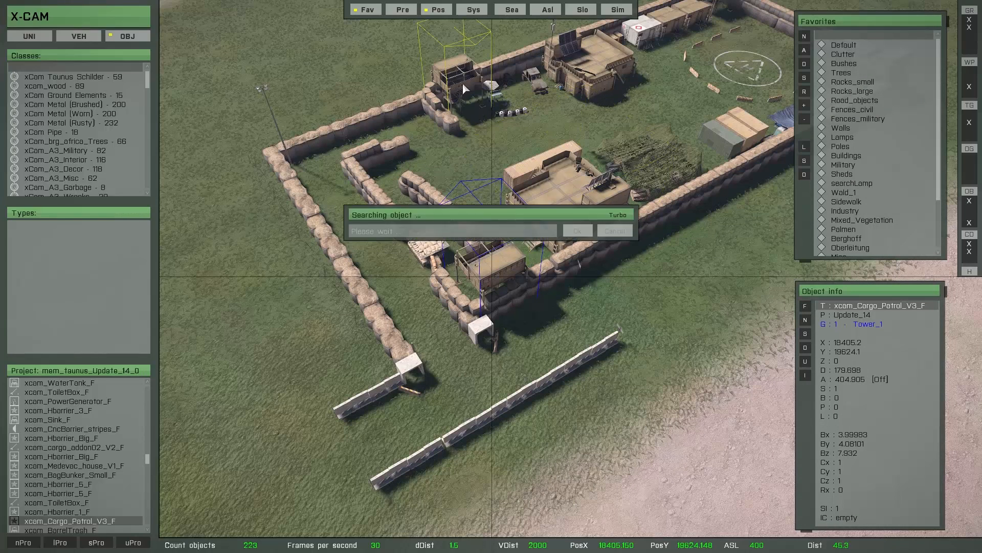
pyautogui.click(807, 323)
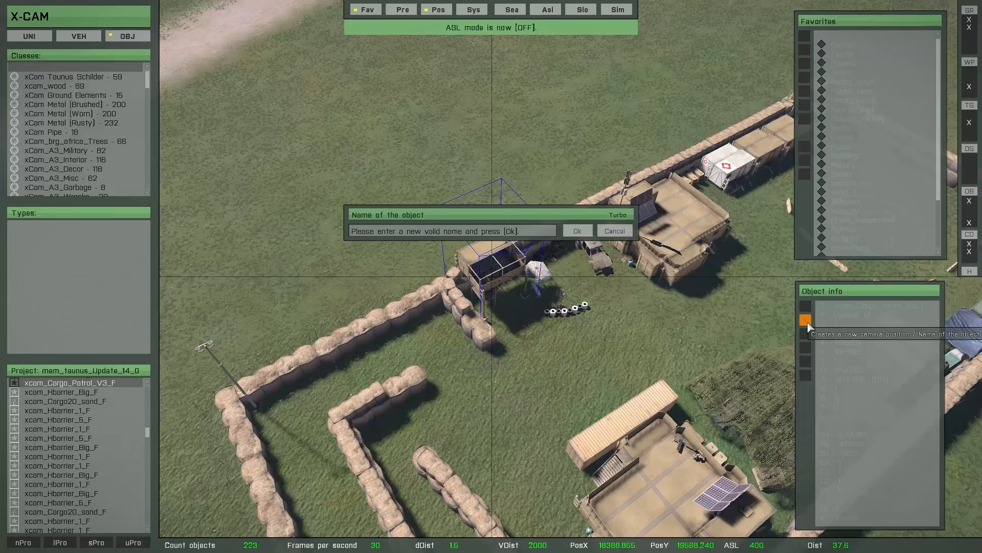
pyautogui.click(509, 233)
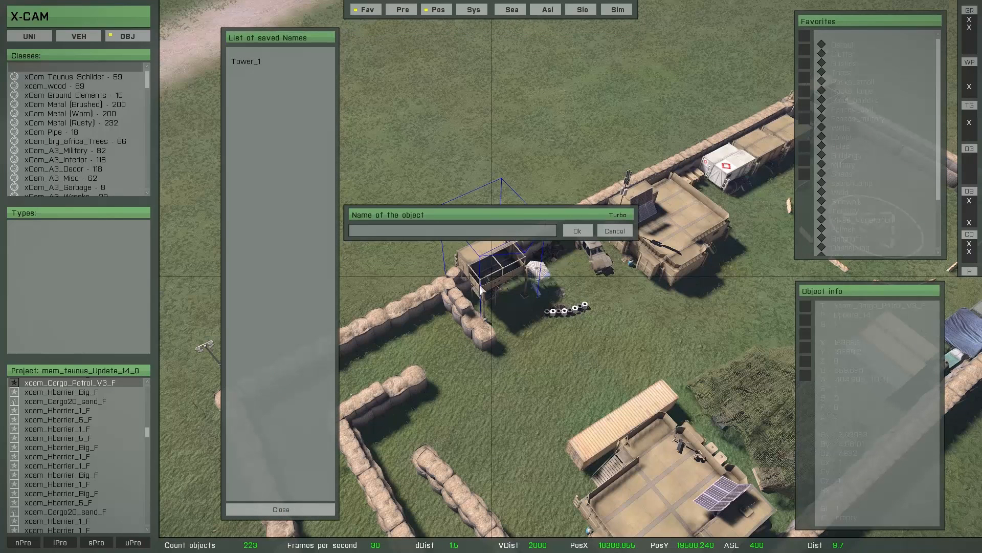
pyautogui.write('Tower_2')
pyautogui.press('Return')
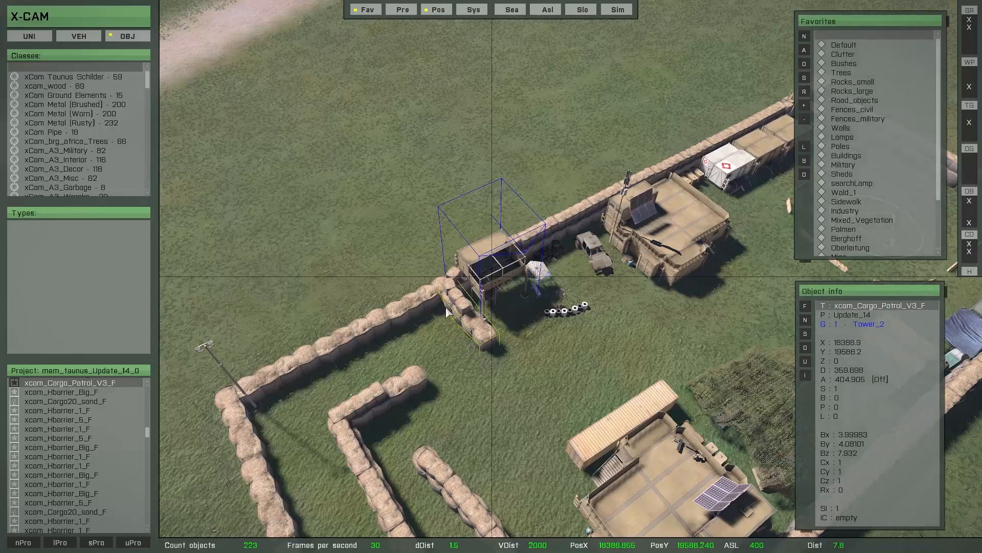
pyautogui.click(311, 310)
# Name the corner watchtower Tower_3 and the remaining one Tower_4.
pyautogui.press('d')
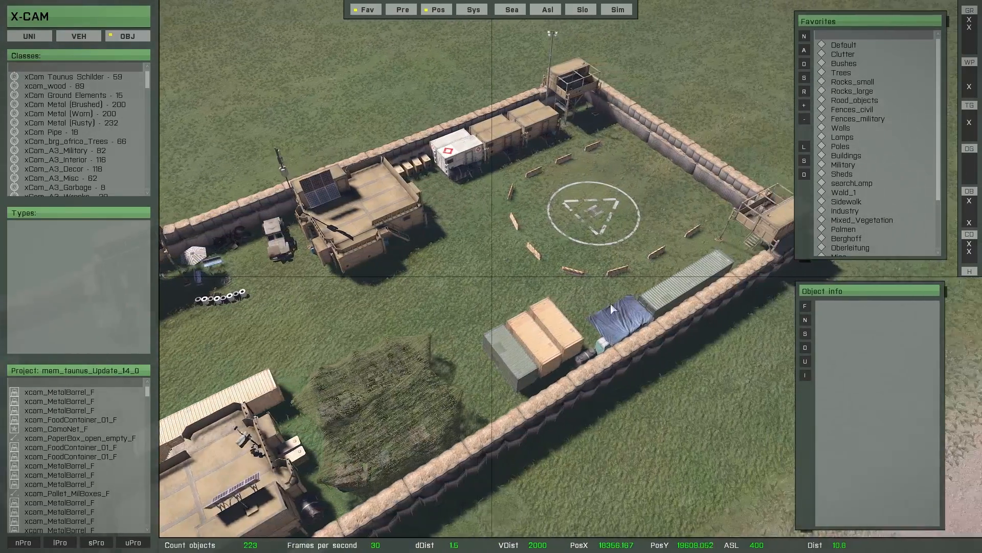
pyautogui.press('w')
pyautogui.doubleClick(583, 281)
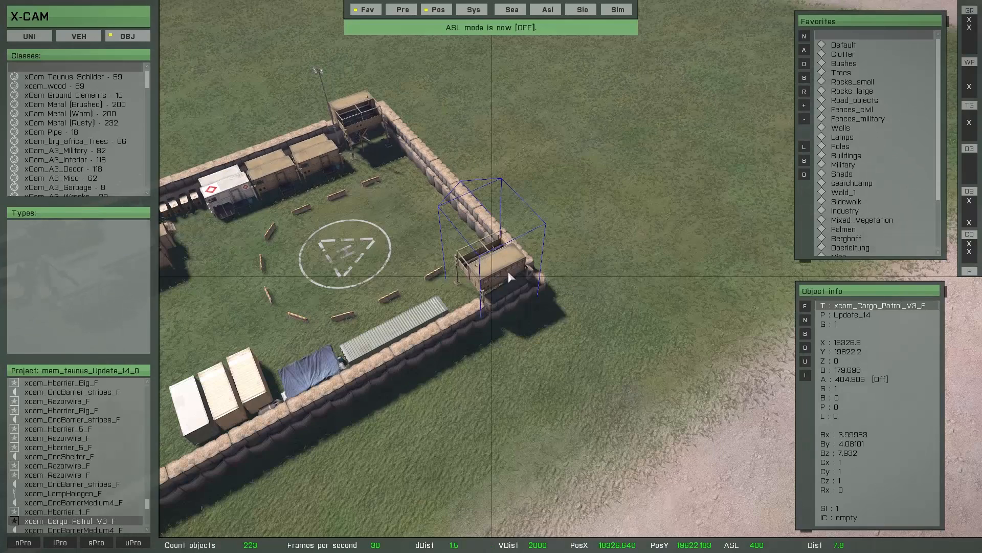
pyautogui.click(804, 320)
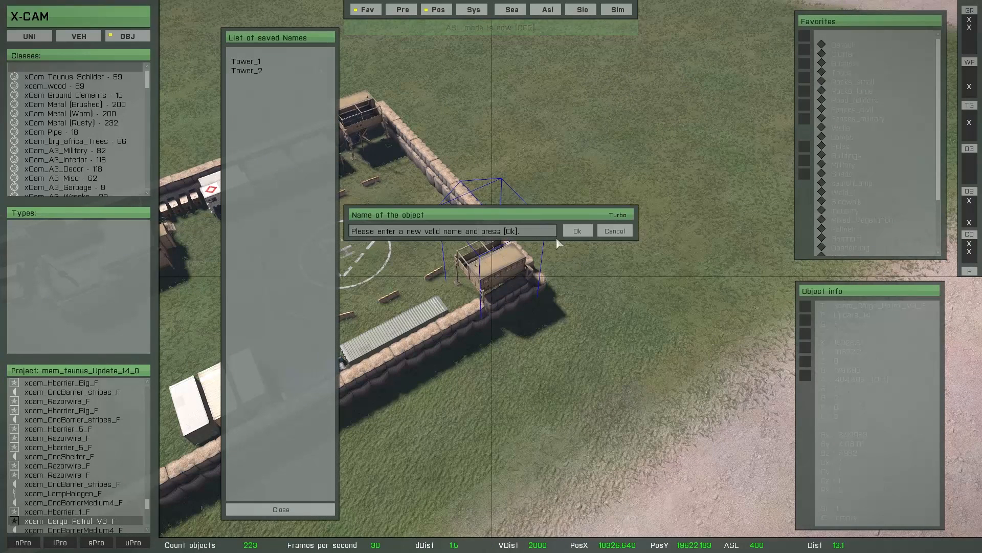
pyautogui.click(529, 230)
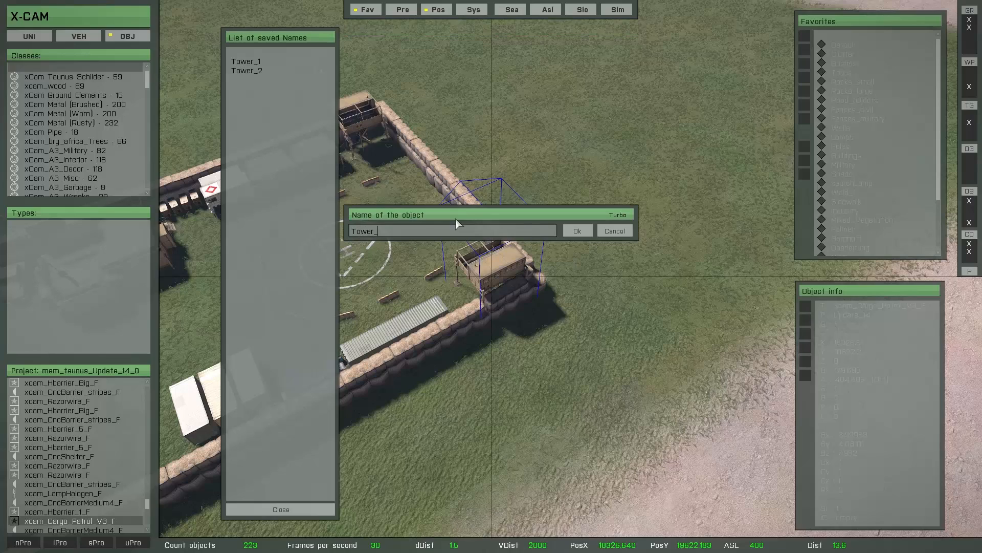
pyautogui.press('Return')
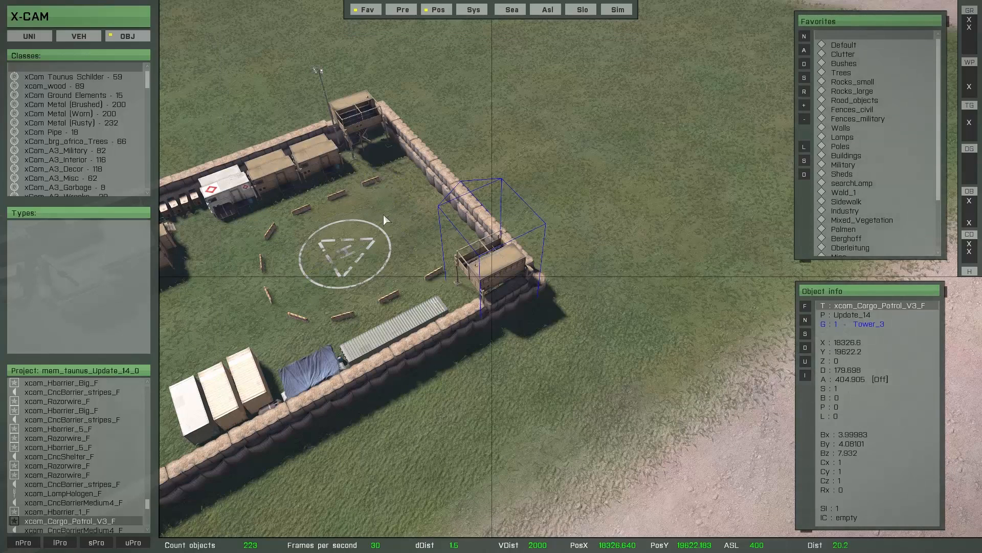
pyautogui.click(360, 117)
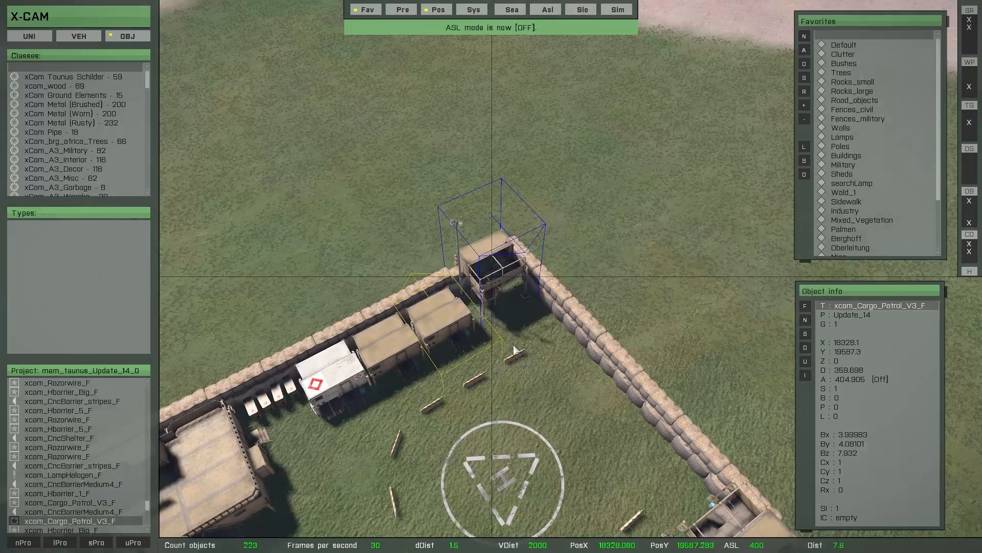
pyautogui.click(804, 320)
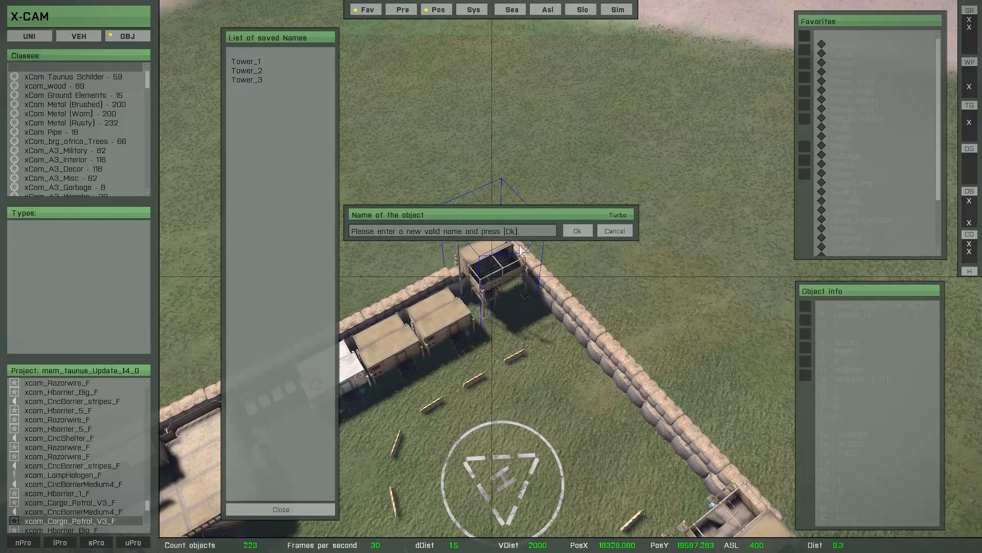
pyautogui.click(516, 229)
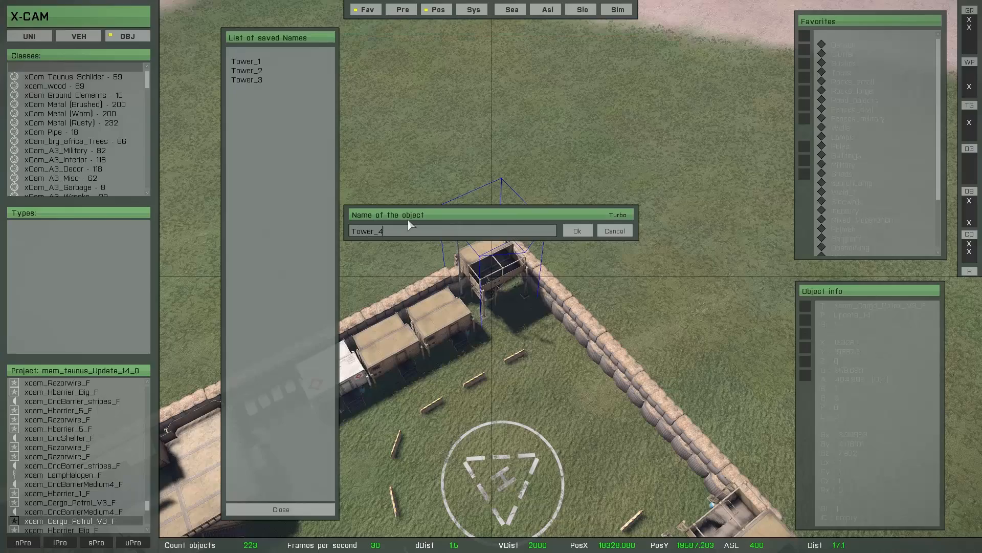
pyautogui.press('Return')
pyautogui.click(435, 296)
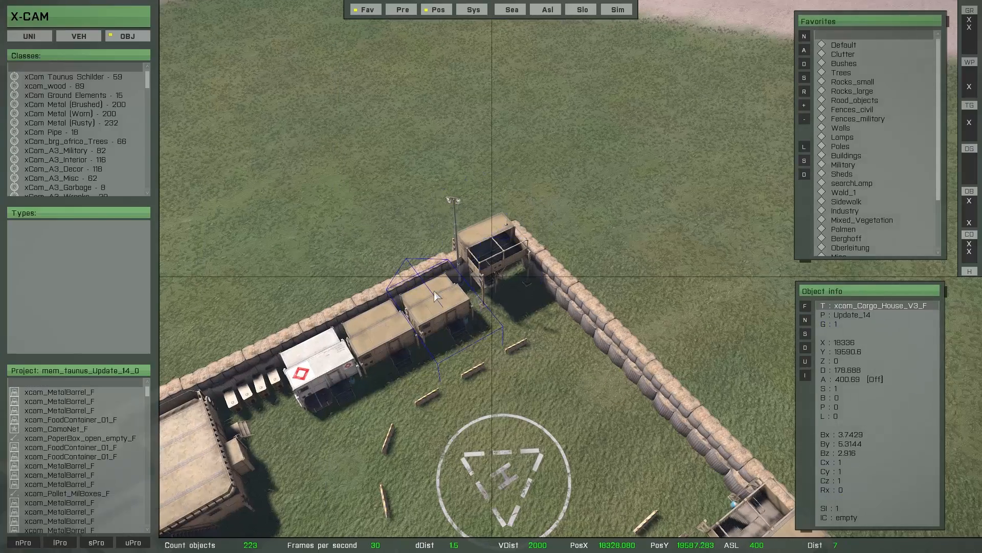
pyautogui.press('s')
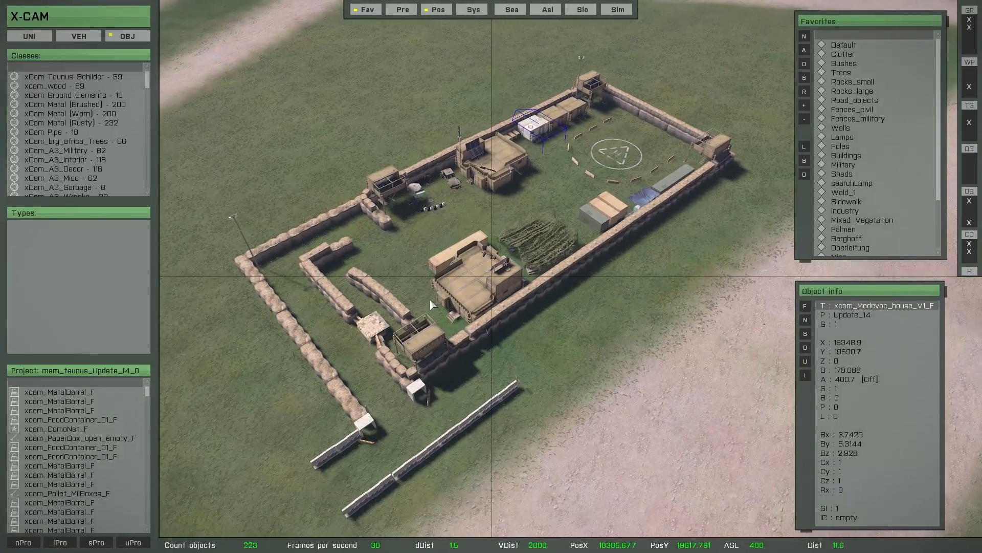
pyautogui.click(413, 304)
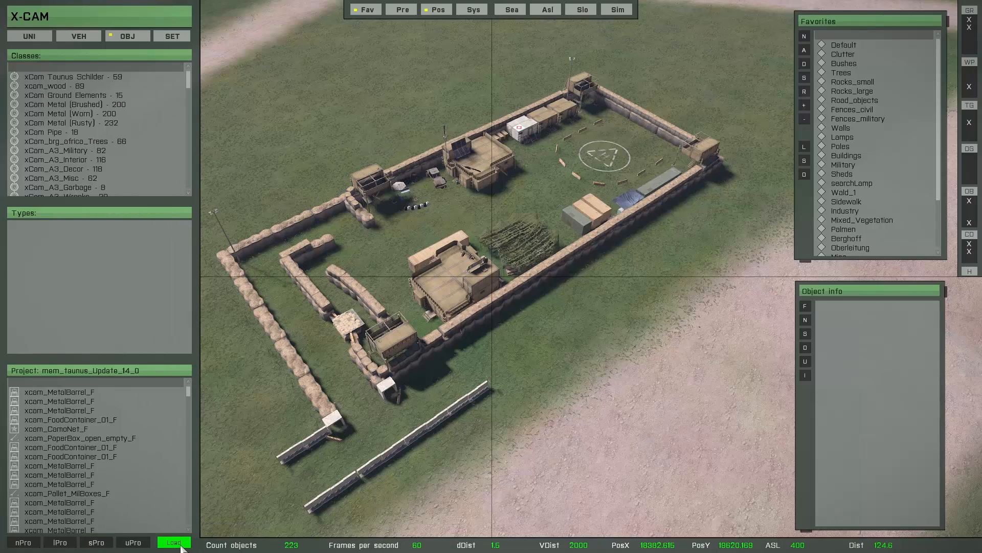
# Load the mission definitions, list named objects, and jump to Tower_2, Tower_1, Tower_3 and Tower_4.
pyautogui.click(180, 544)
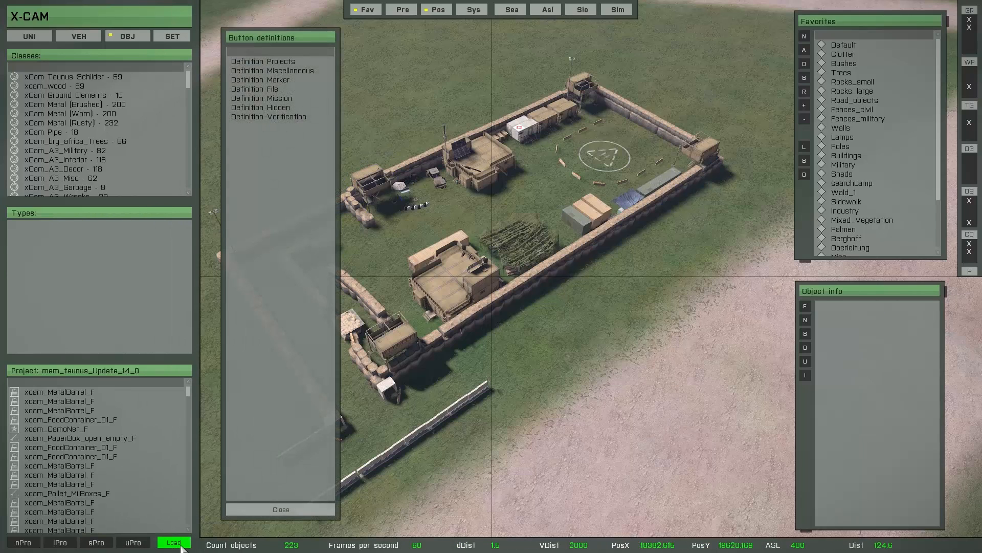
pyautogui.click(254, 98)
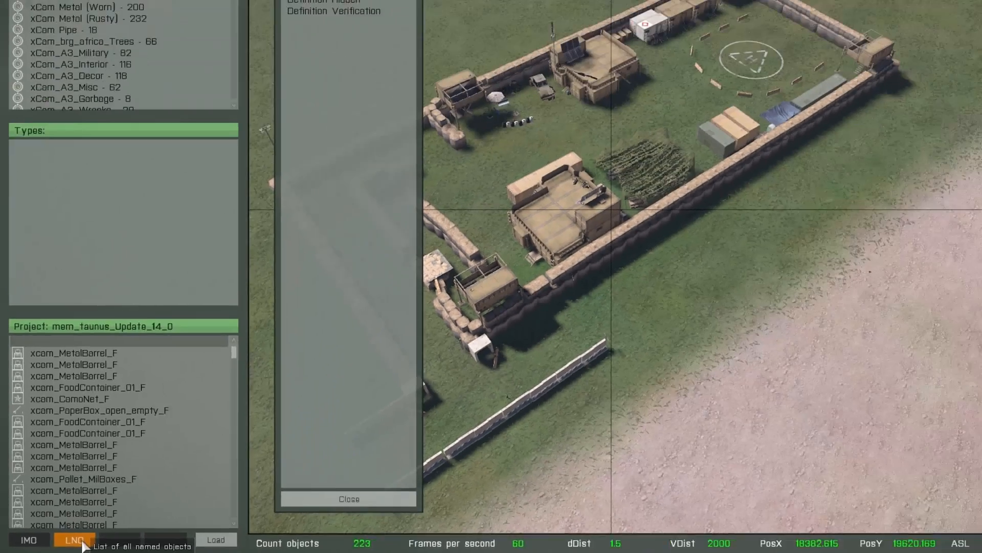
pyautogui.click(187, 526)
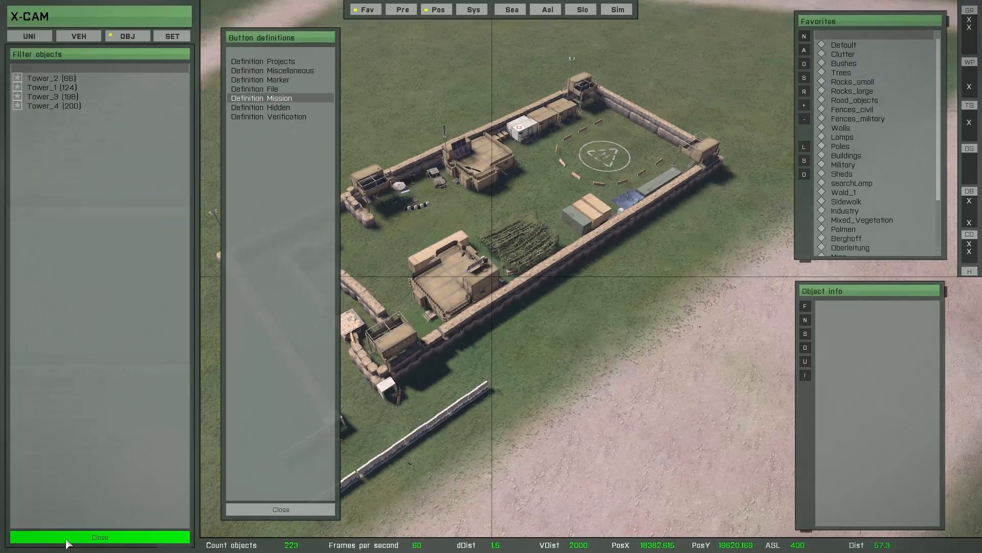
pyautogui.click(58, 79)
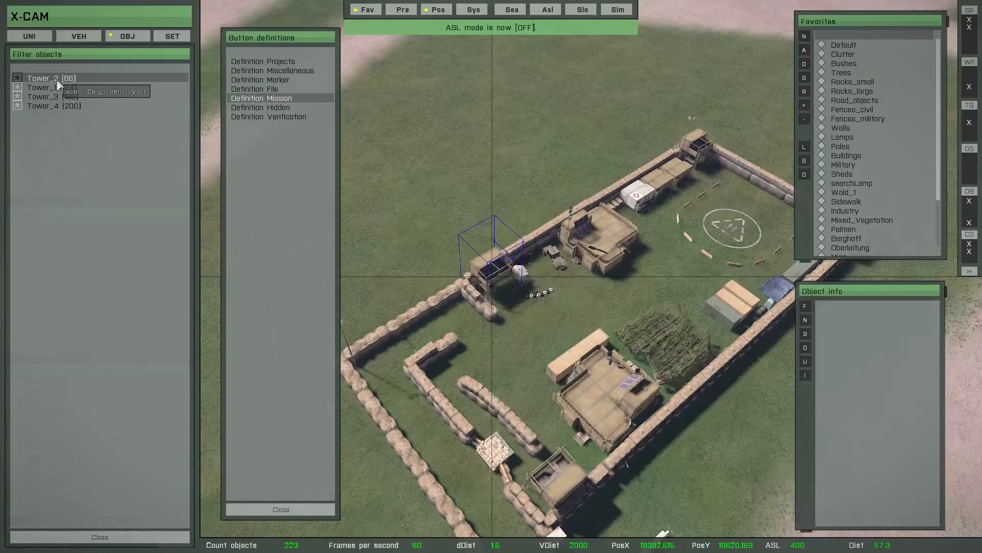
pyautogui.click(57, 88)
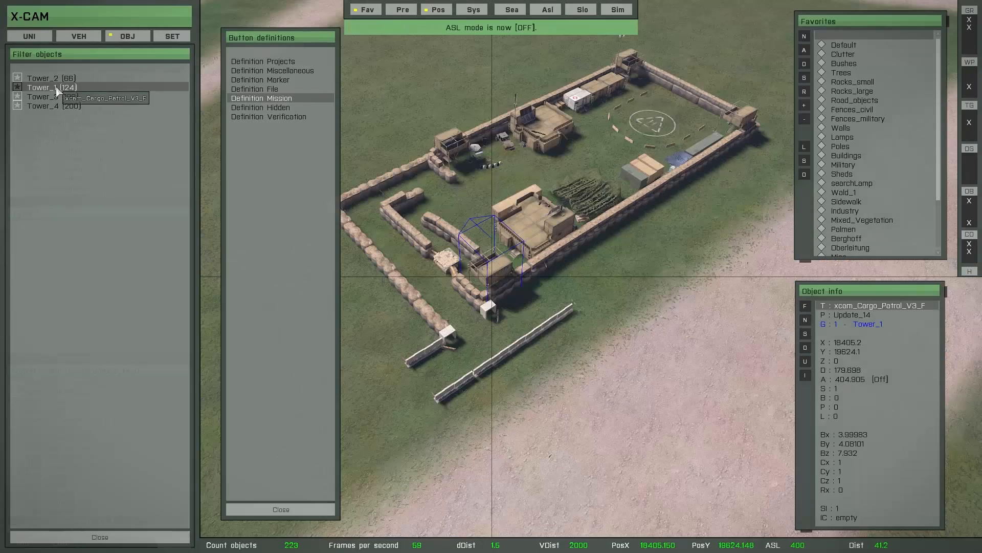
pyautogui.click(57, 97)
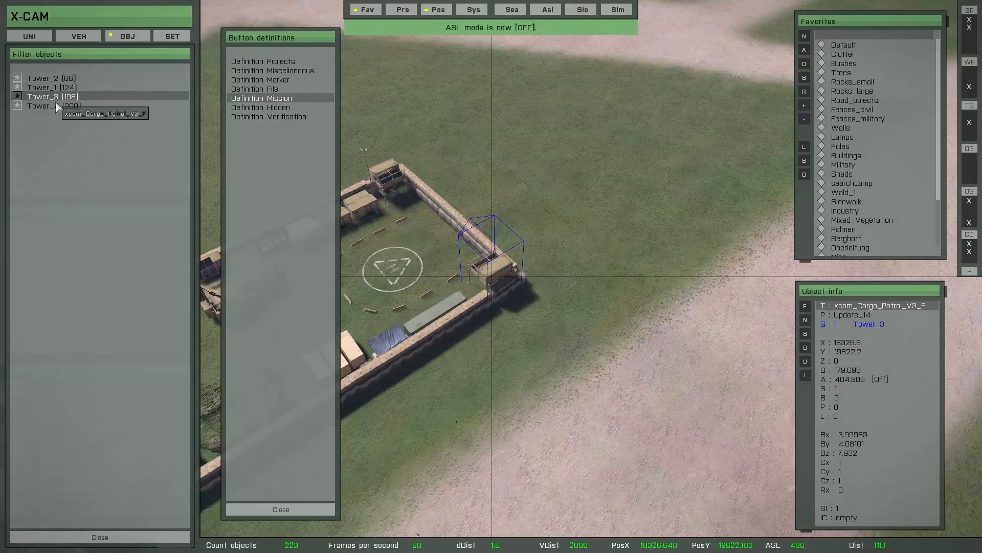
pyautogui.click(58, 106)
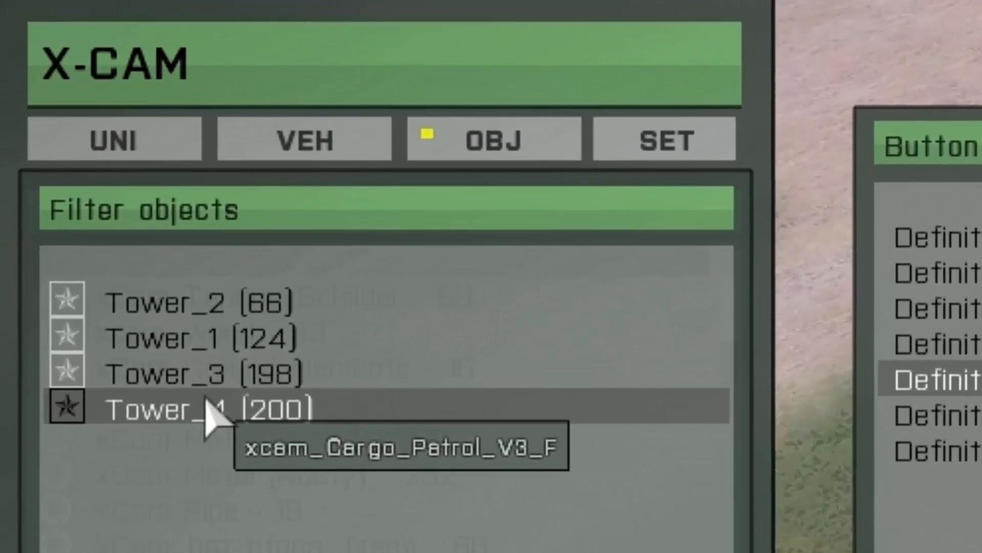
# Recheck Tower_3, Tower_2, Tower_1 and Tower_4 in the view, then close the object filter list.
pyautogui.click(189, 378)
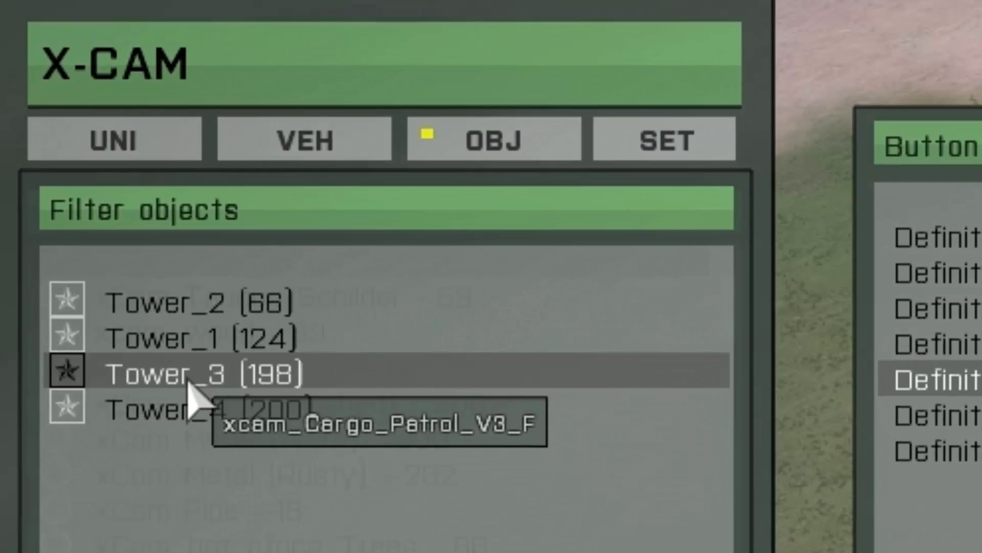
pyautogui.click(185, 344)
pyautogui.click(194, 305)
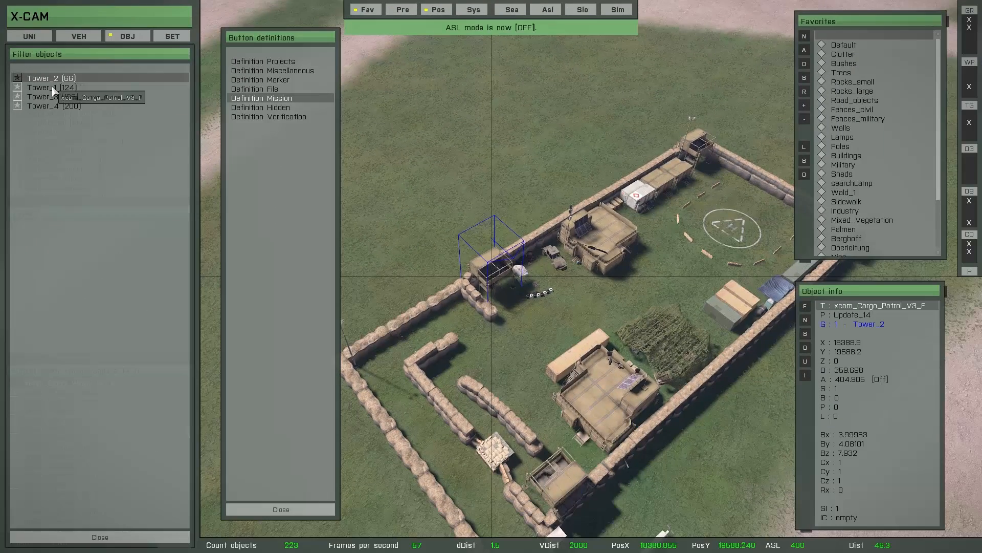
pyautogui.click(53, 90)
pyautogui.click(51, 98)
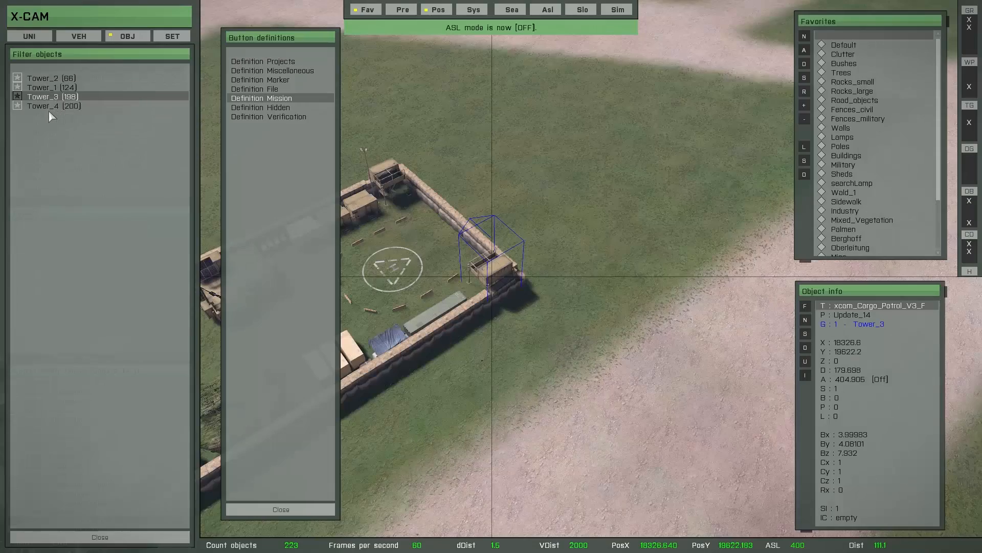
pyautogui.click(51, 107)
pyautogui.click(85, 535)
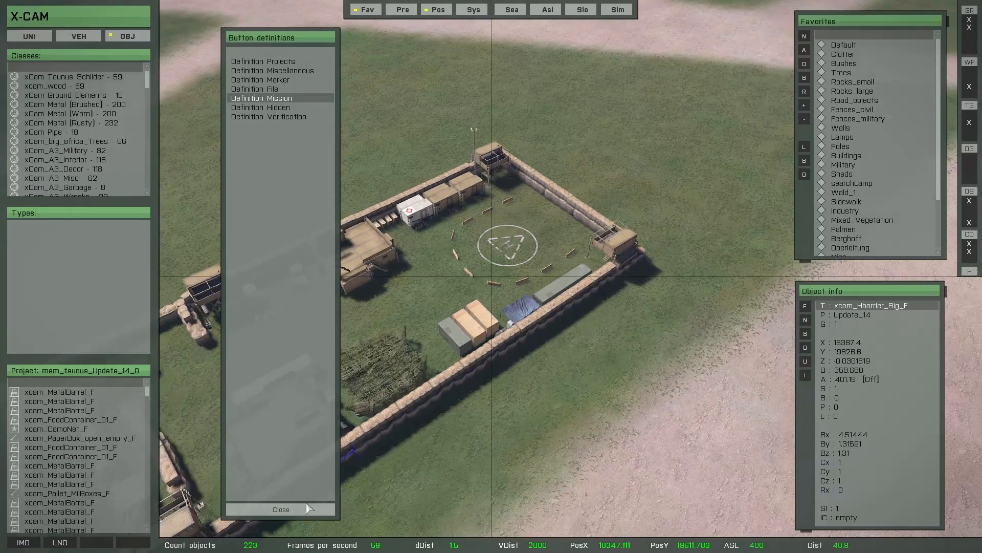
# Export the camp as a Definition File mission with enablesimulation and allowDamage set to false.
pyautogui.click(302, 509)
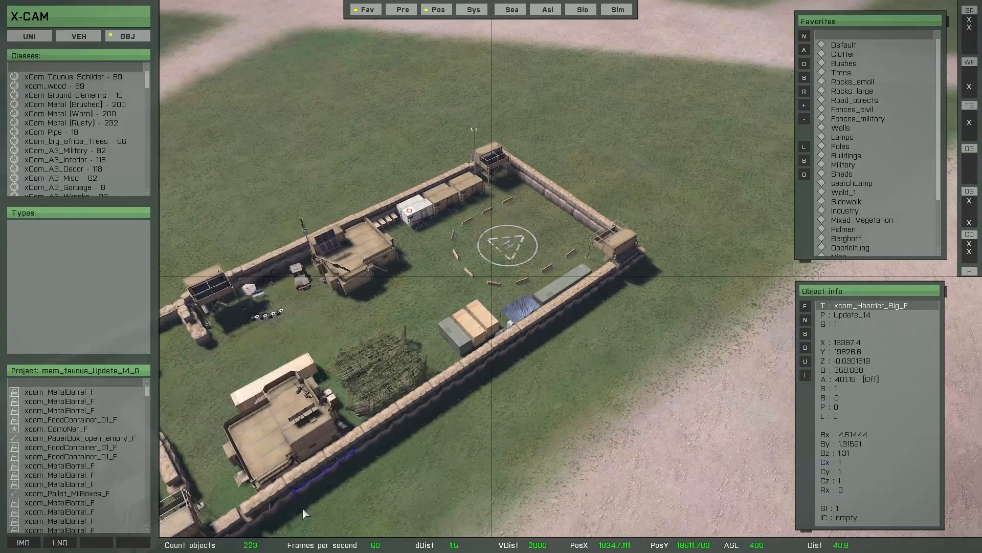
pyautogui.press('s')
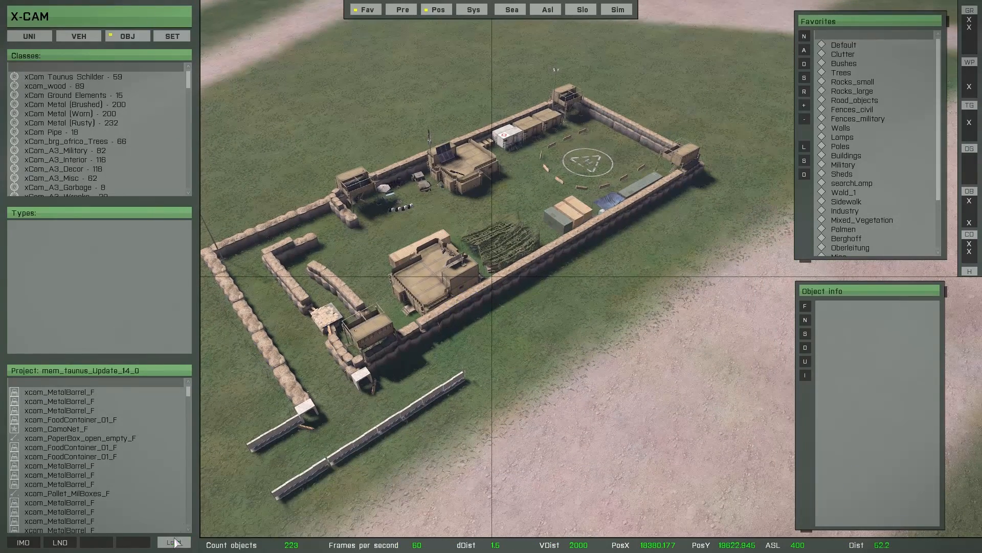
pyautogui.click(178, 540)
pyautogui.click(255, 90)
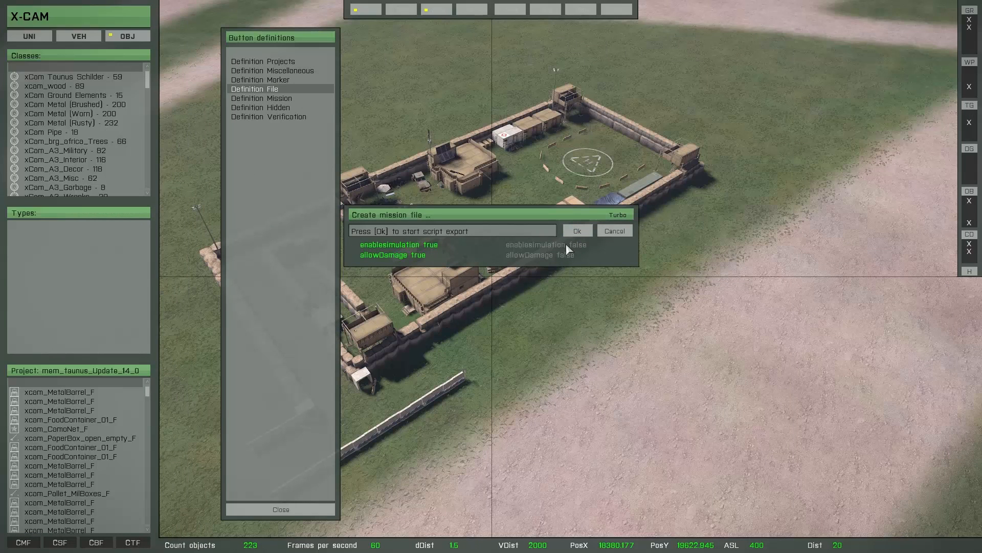
pyautogui.click(566, 244)
pyautogui.click(539, 254)
pyautogui.click(572, 232)
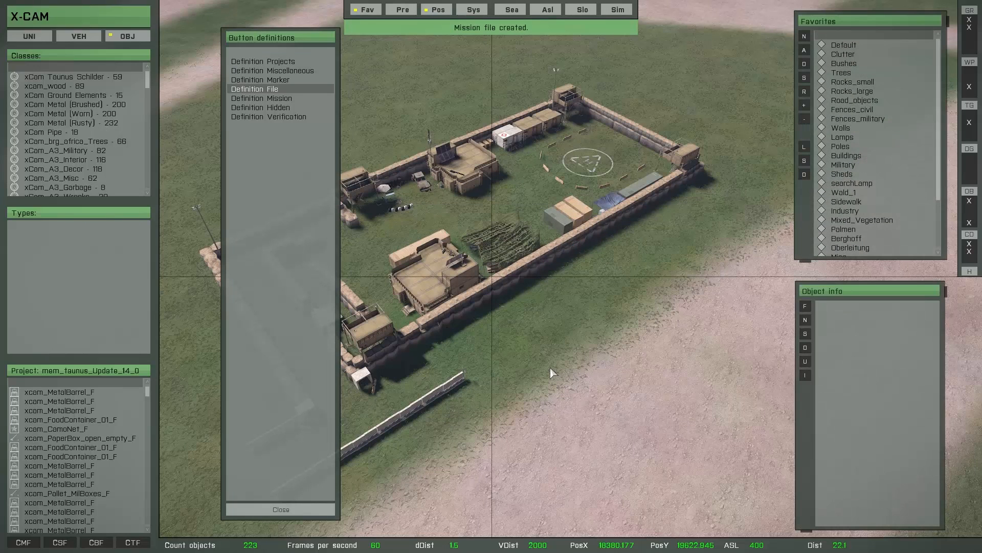
pyautogui.press('a')
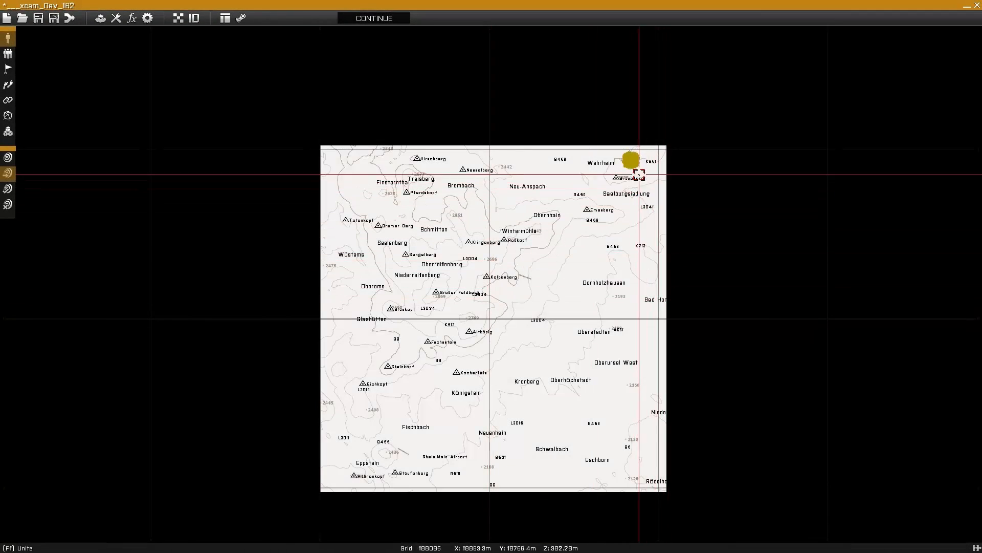
# Zoom the Eden map to the camp near Wehrheim and confirm Tower_1's name in its properties.
pyautogui.moveTo(614, 126); pyautogui.dragTo(652, 161)
pyautogui.scroll(8, 647, 156)
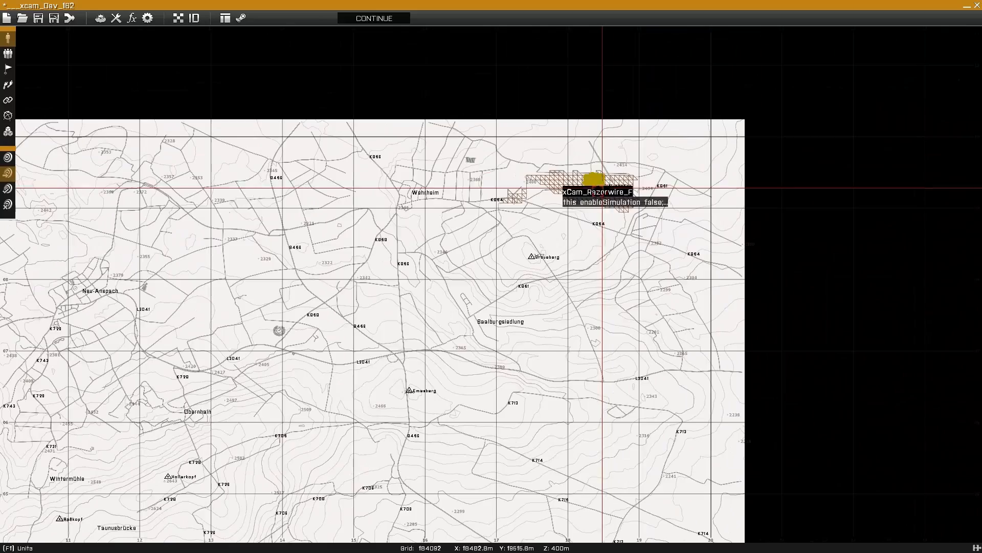
pyautogui.scroll(10, 601, 188)
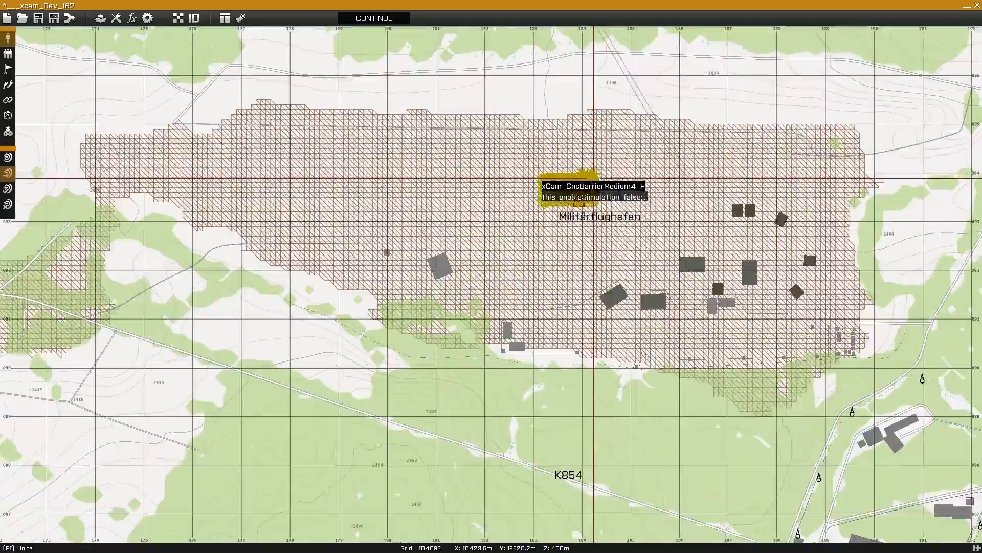
pyautogui.scroll(10, 575, 209)
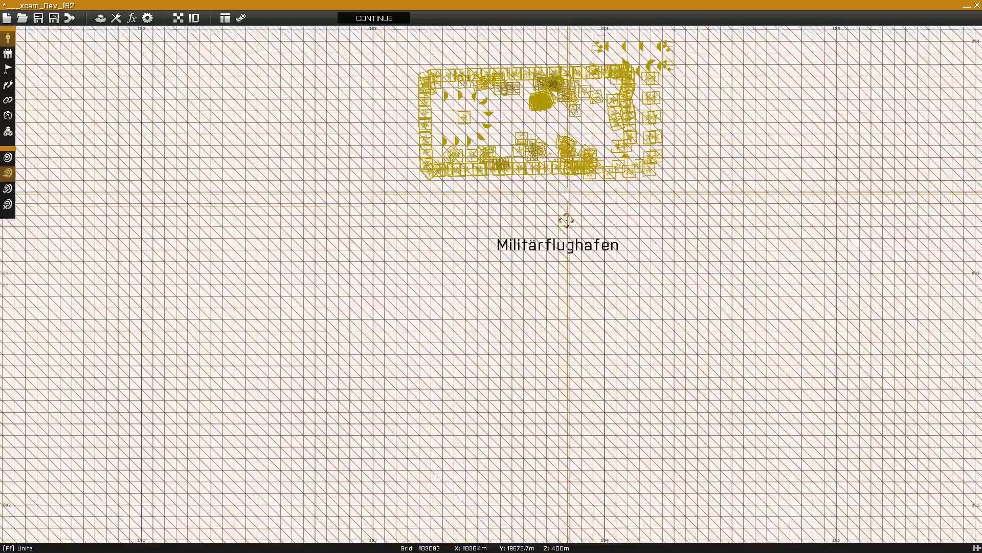
pyautogui.scroll(8, 566, 221)
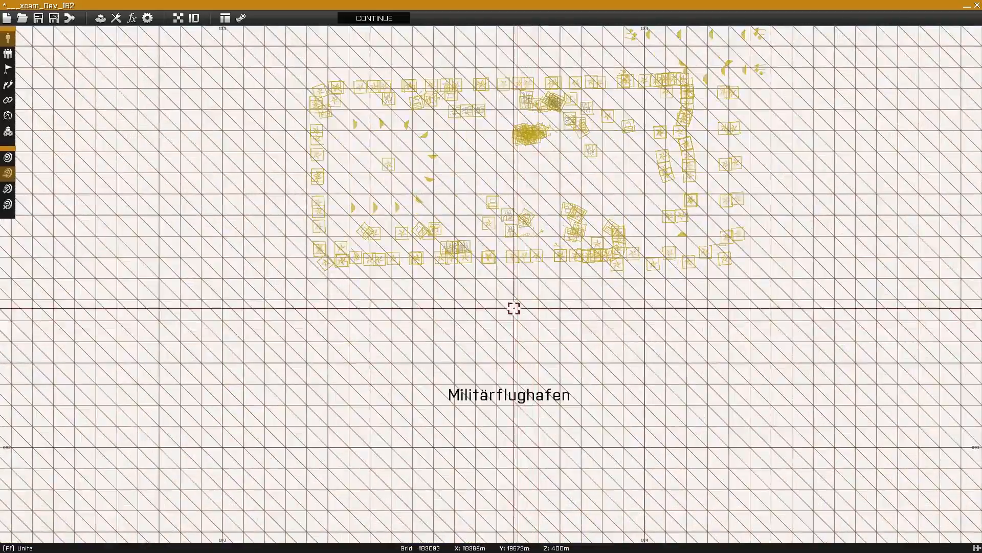
pyautogui.moveTo(514, 308); pyautogui.dragTo(507, 389, button='right')
pyautogui.scroll(3, 634, 227)
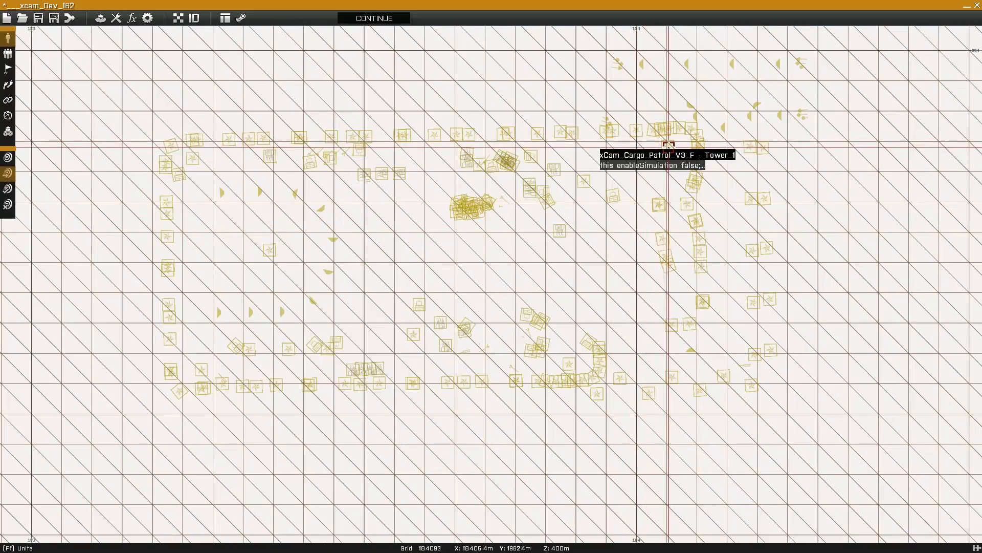
pyautogui.scroll(5, 668, 145)
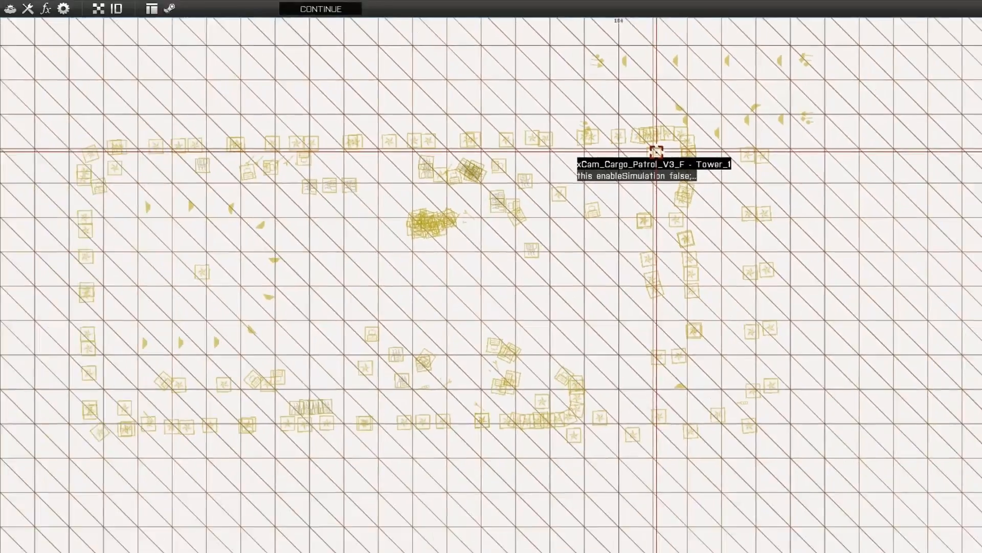
pyautogui.doubleClick(471, 260)
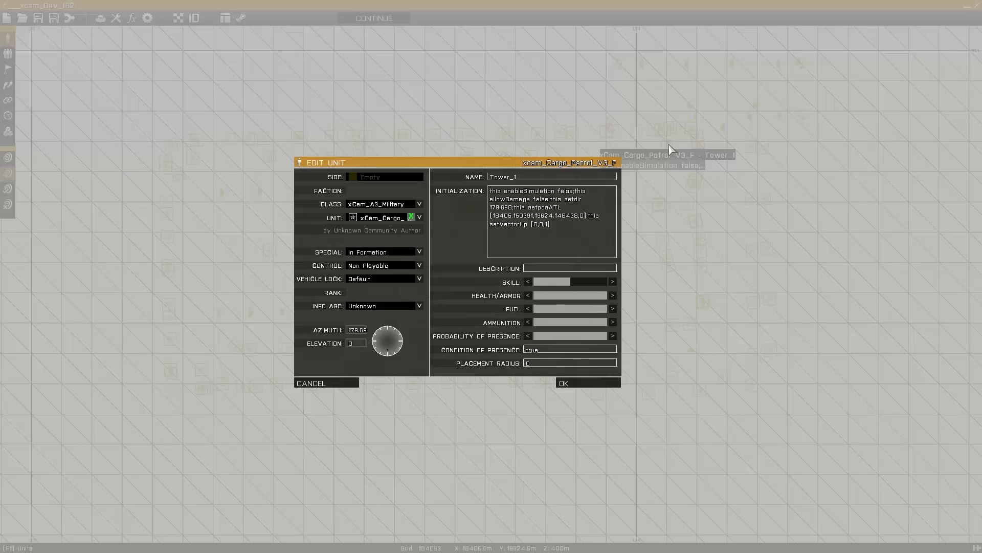
pyautogui.doubleClick(520, 178)
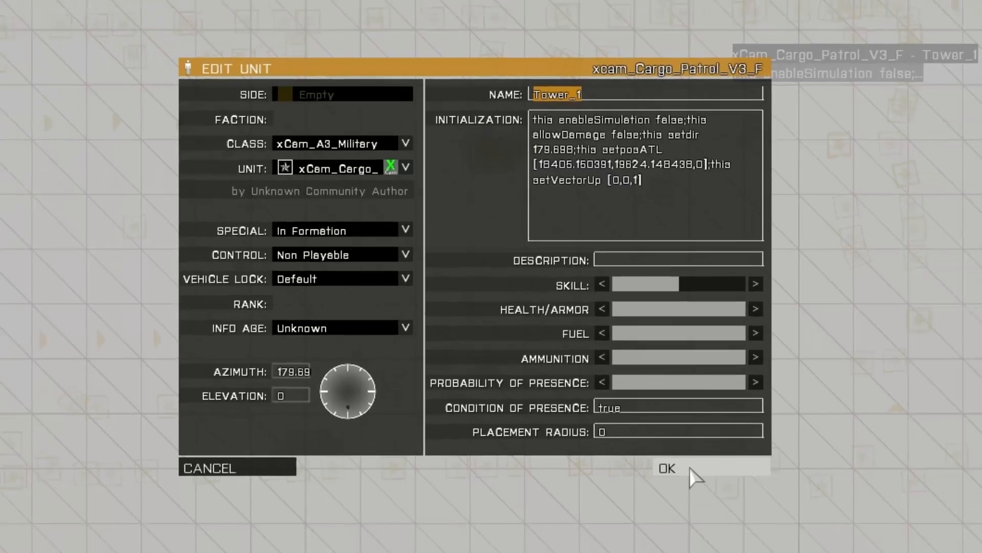
pyautogui.click(690, 468)
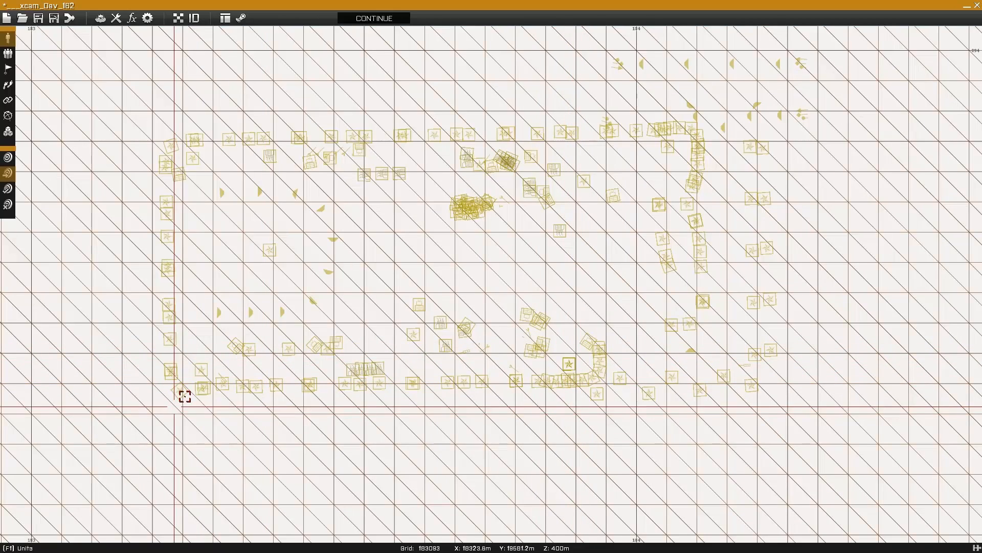
# Open Tower_3's properties to verify its name, then cancel without changes.
pyautogui.click(201, 370)
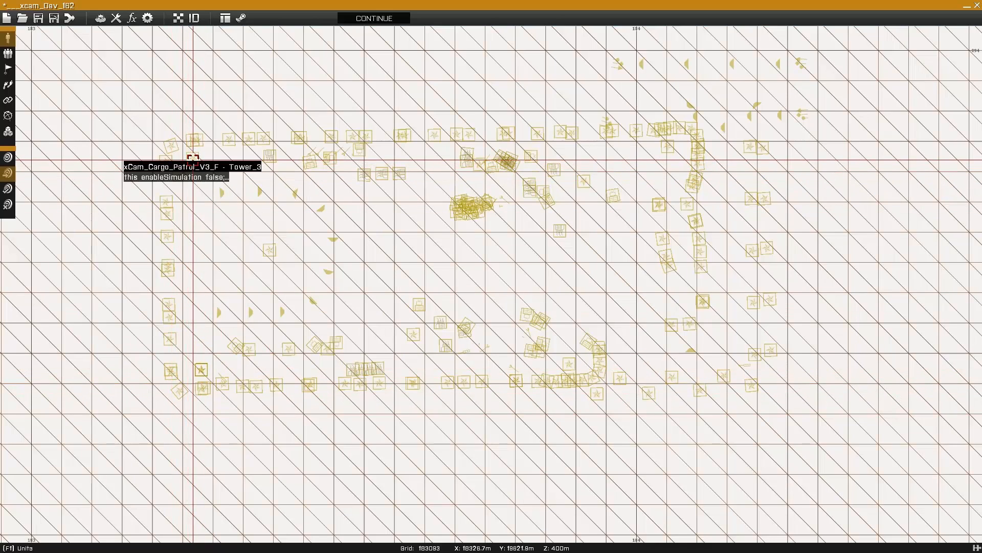
pyautogui.doubleClick(192, 158)
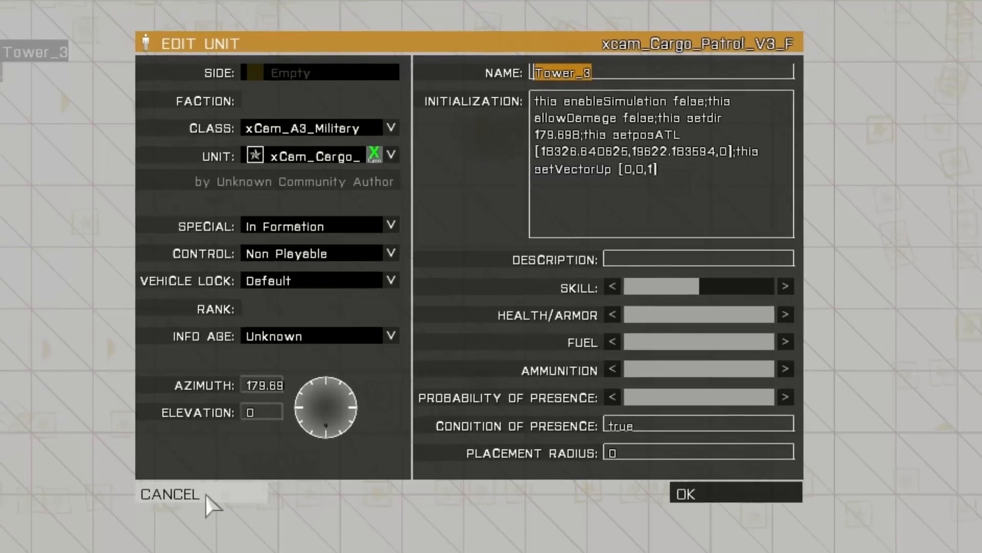
pyautogui.click(206, 495)
pyautogui.scroll(-3, 369, 365)
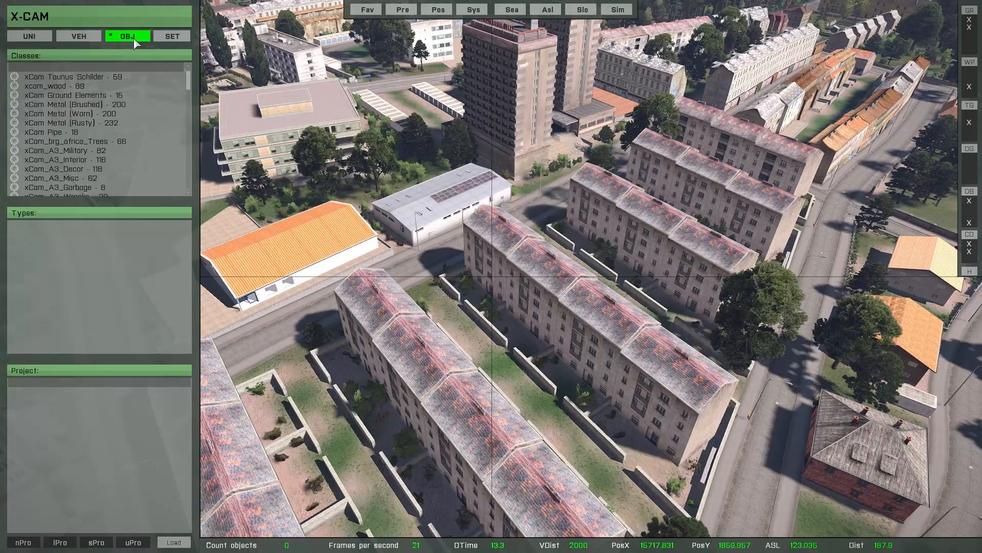
# Unload the xCam_A2_Buildings class and rebuild it, saving 203 objects.
pyautogui.click(165, 37)
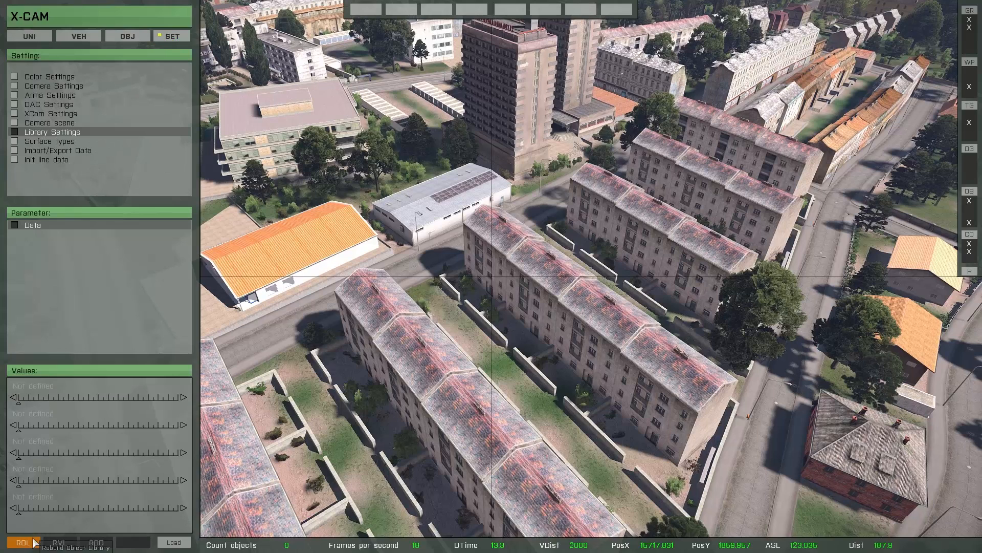
pyautogui.click(33, 542)
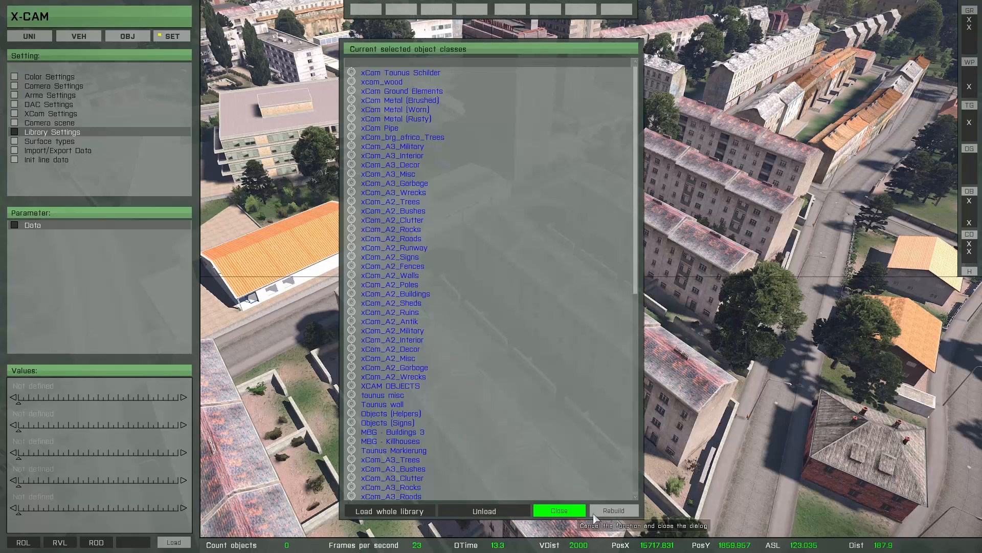
pyautogui.click(419, 294)
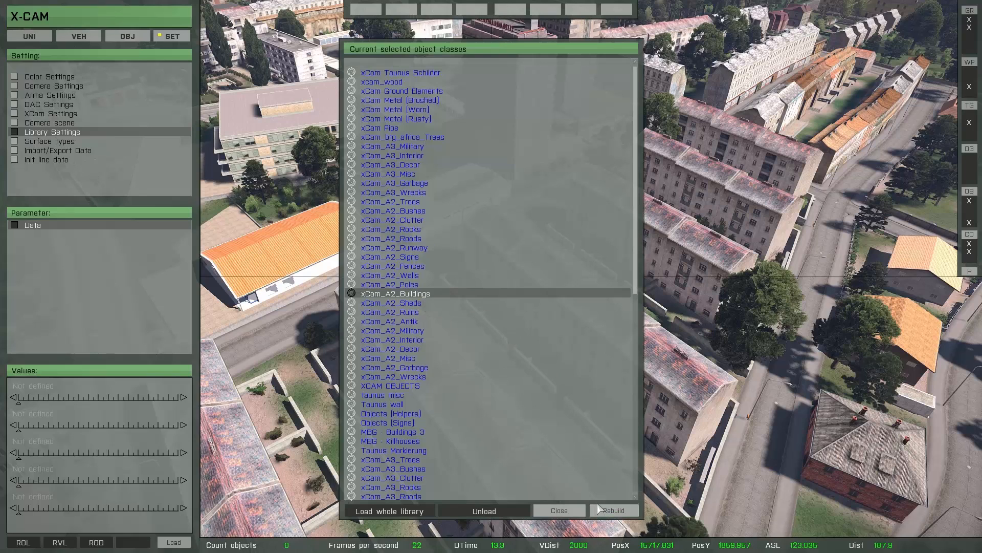
pyautogui.click(605, 510)
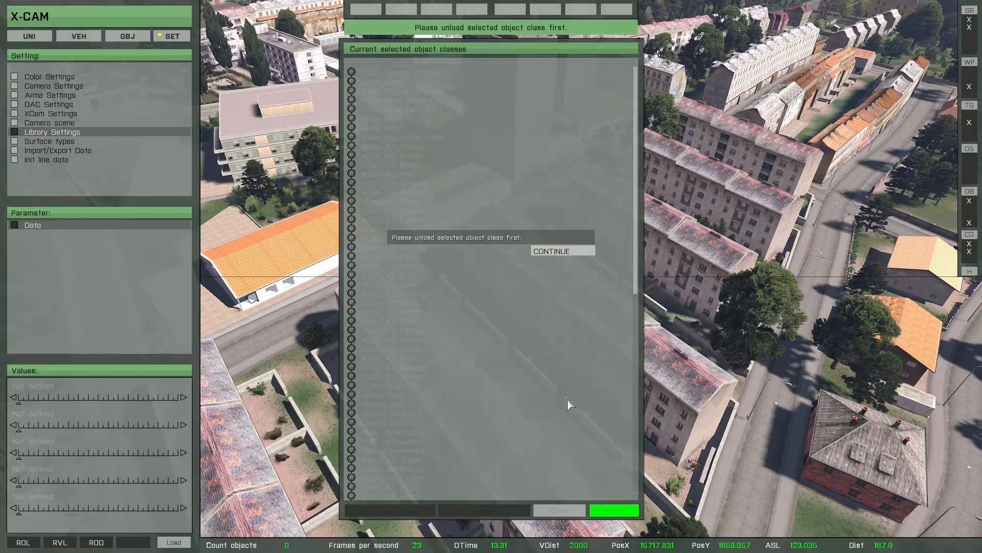
pyautogui.click(551, 251)
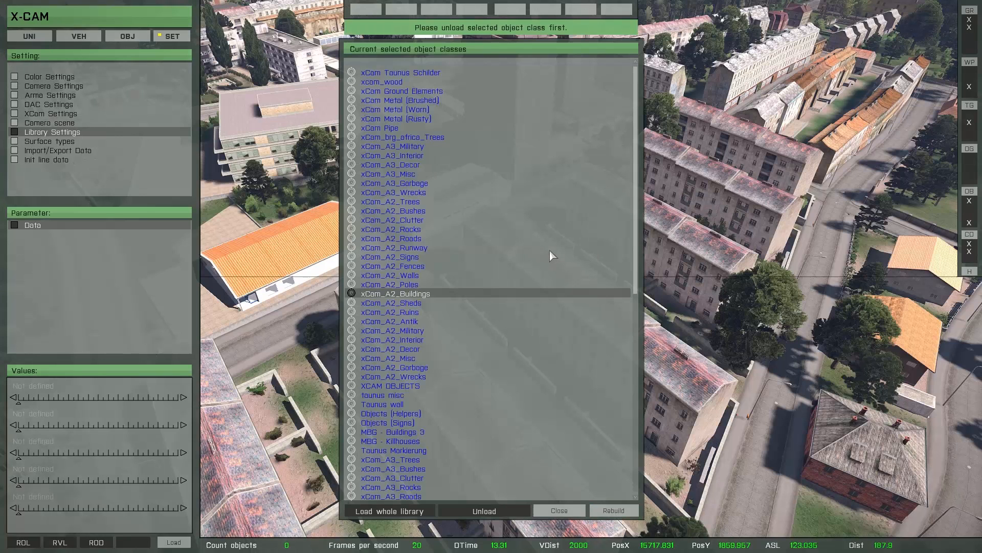
pyautogui.click(480, 509)
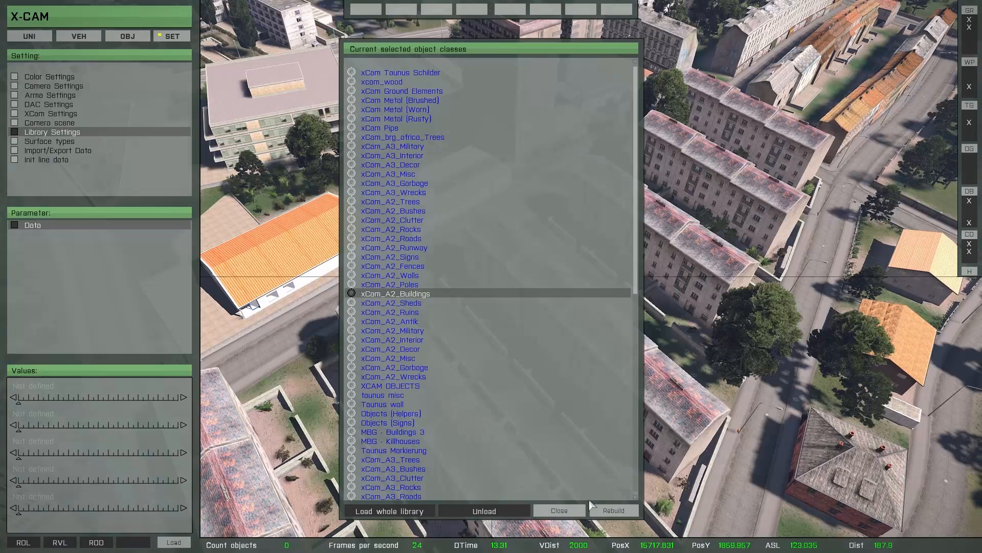
pyautogui.click(608, 512)
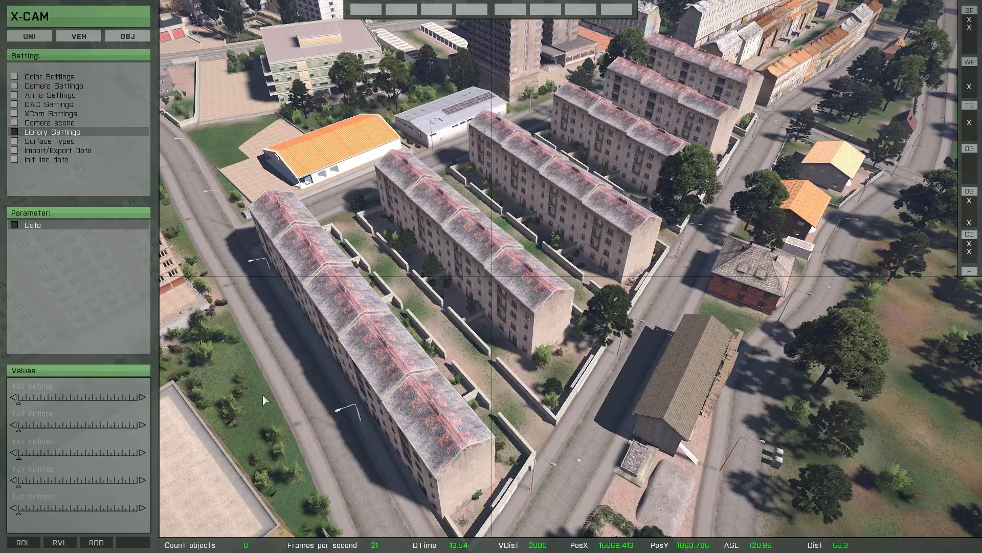
# Load Structures (Cultural, Walls, Infrastructure, Commercial) and Objects (Construction, Garbage, Market), then rebuild the library.
pyautogui.click(34, 544)
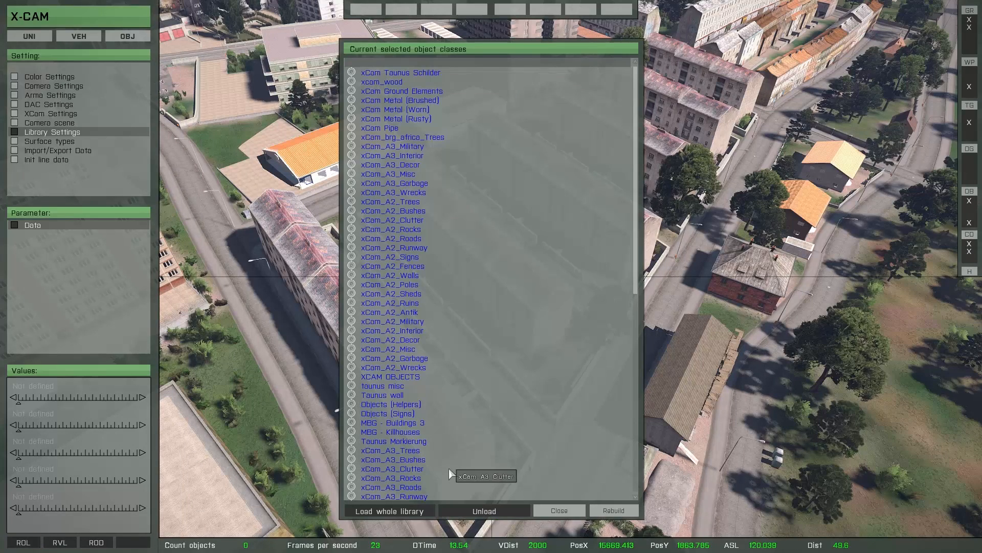
pyautogui.click(397, 512)
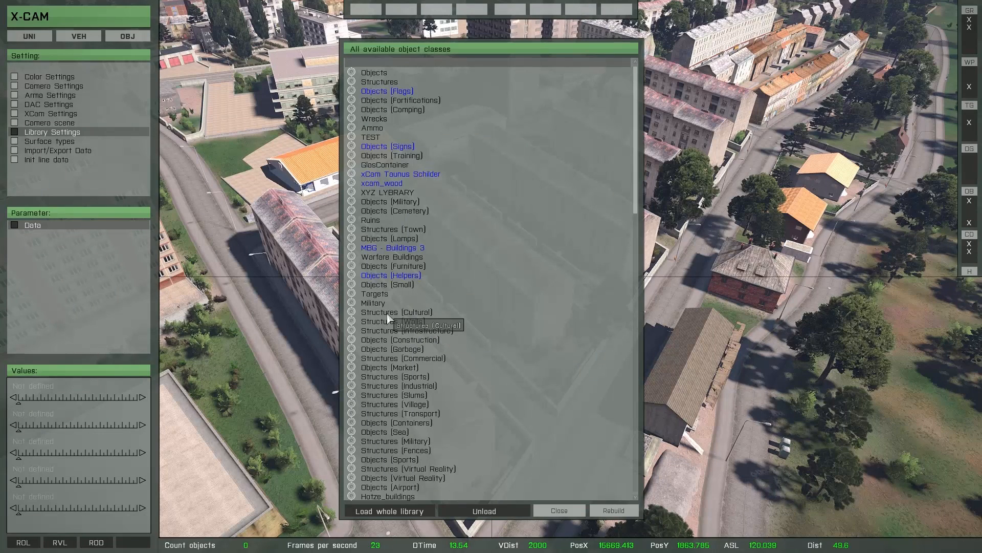
pyautogui.click(388, 316)
pyautogui.click(391, 324)
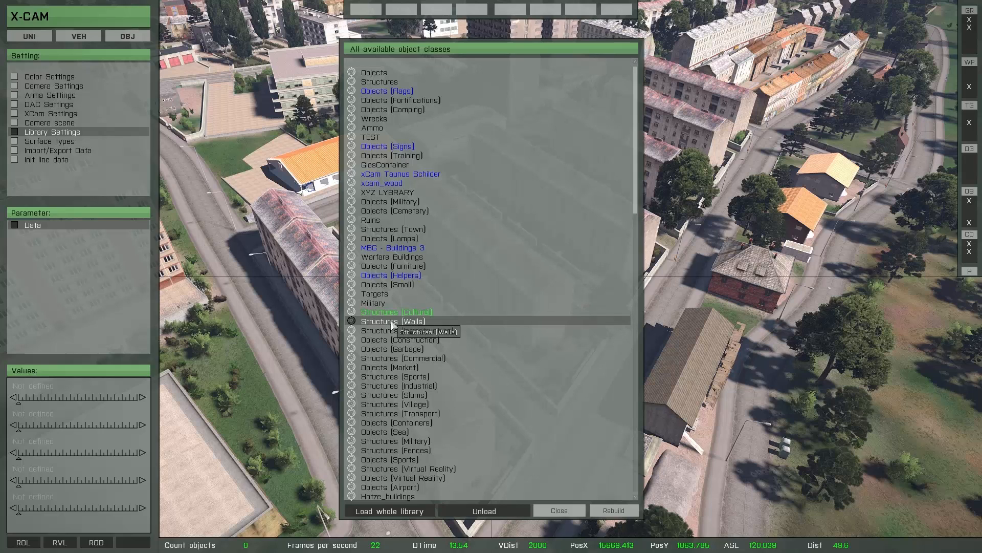
pyautogui.click(391, 330)
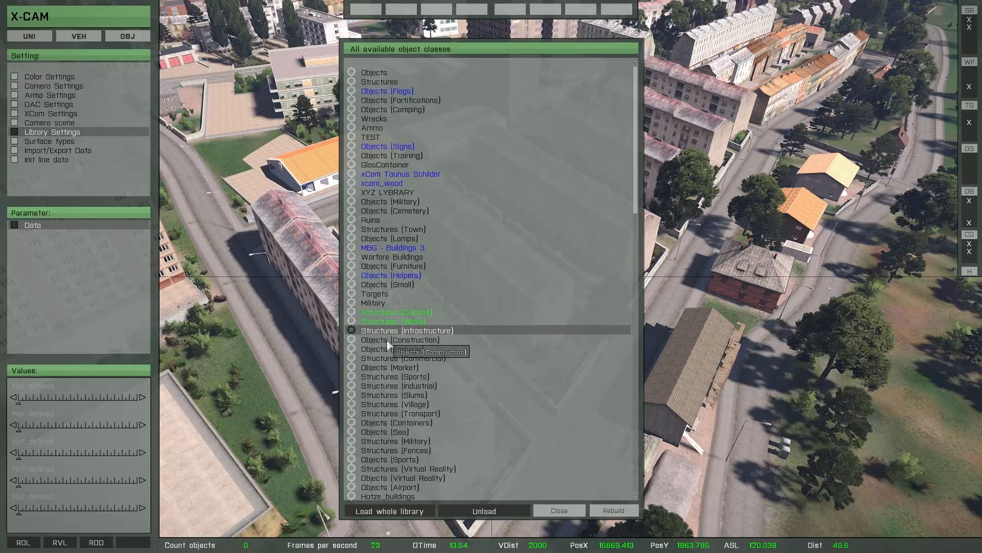
pyautogui.click(388, 340)
pyautogui.click(386, 349)
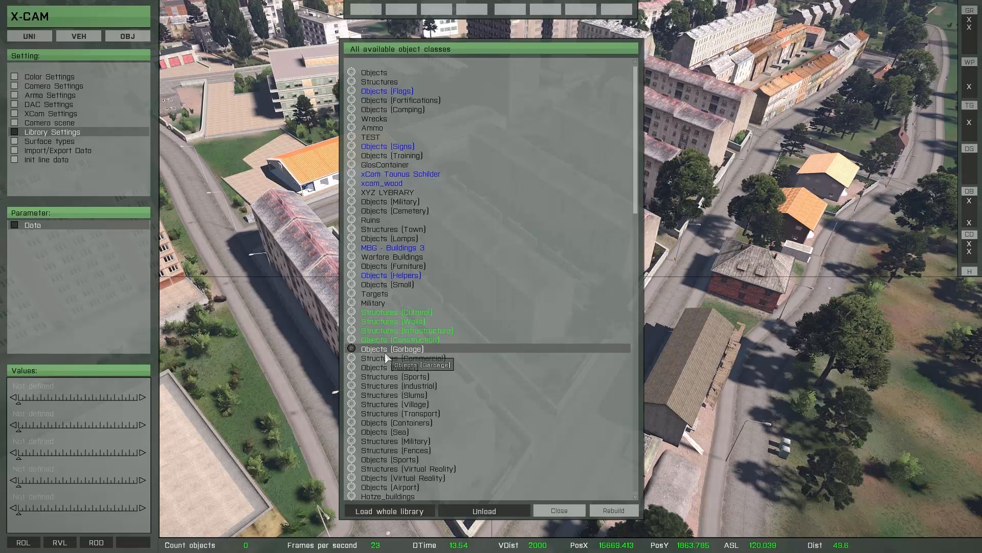
pyautogui.click(386, 357)
pyautogui.click(381, 375)
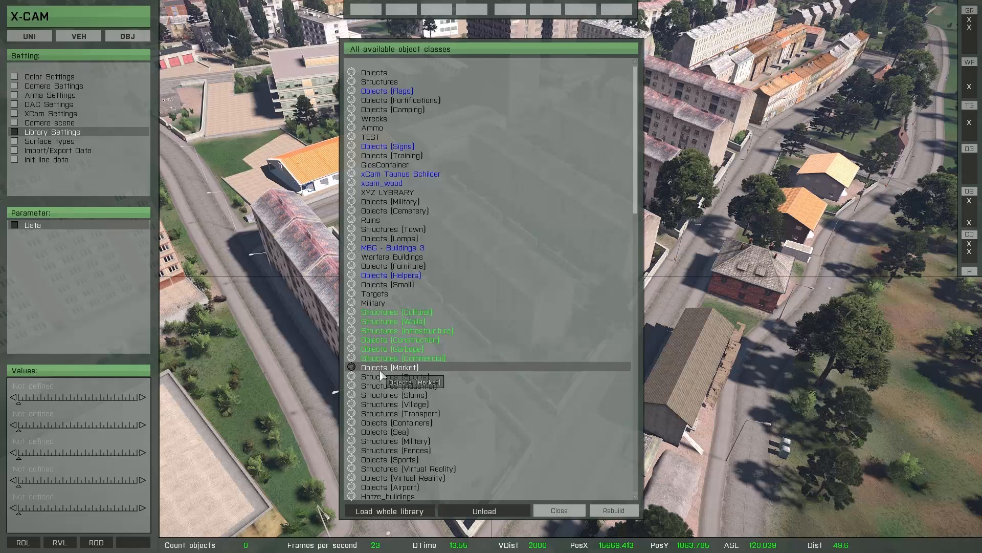
pyautogui.click(383, 378)
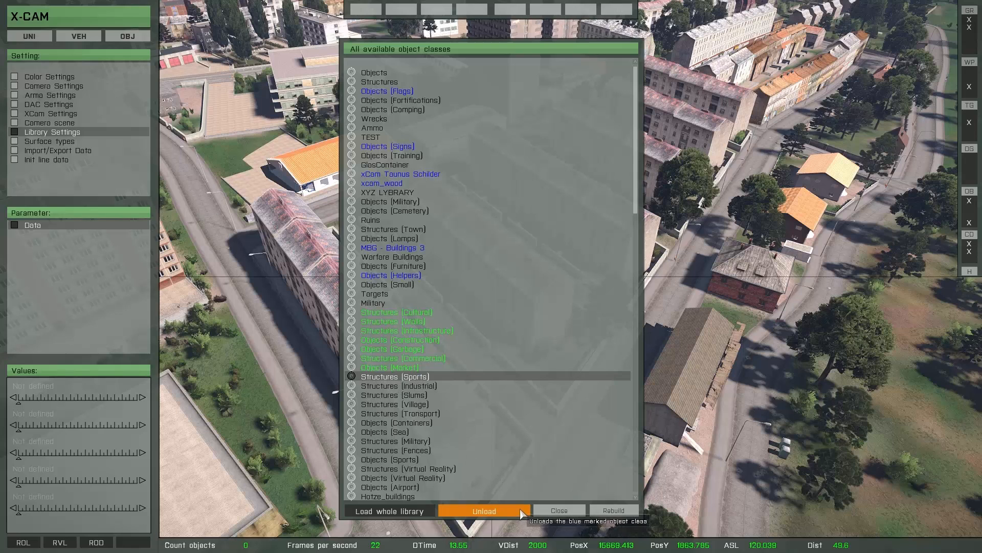
pyautogui.click(614, 510)
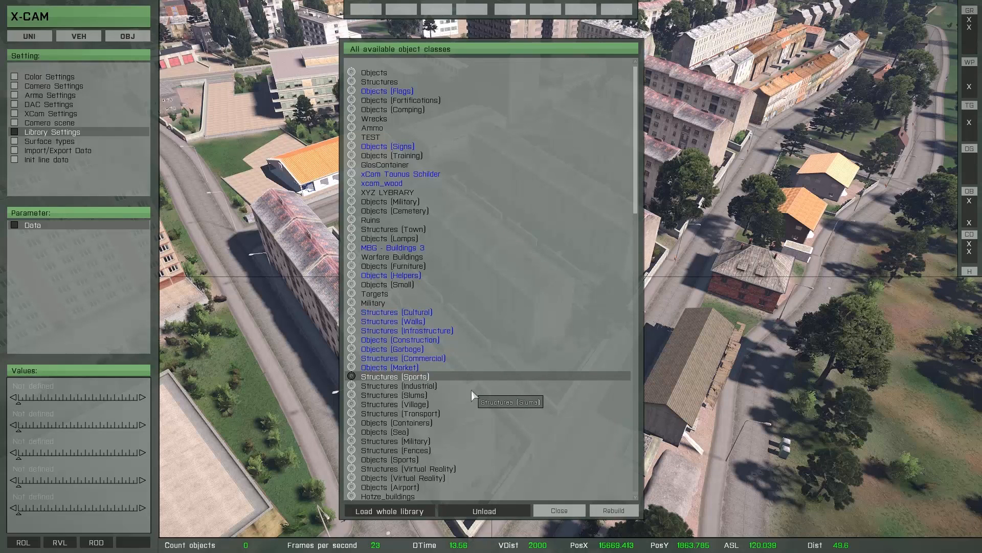
pyautogui.click(558, 511)
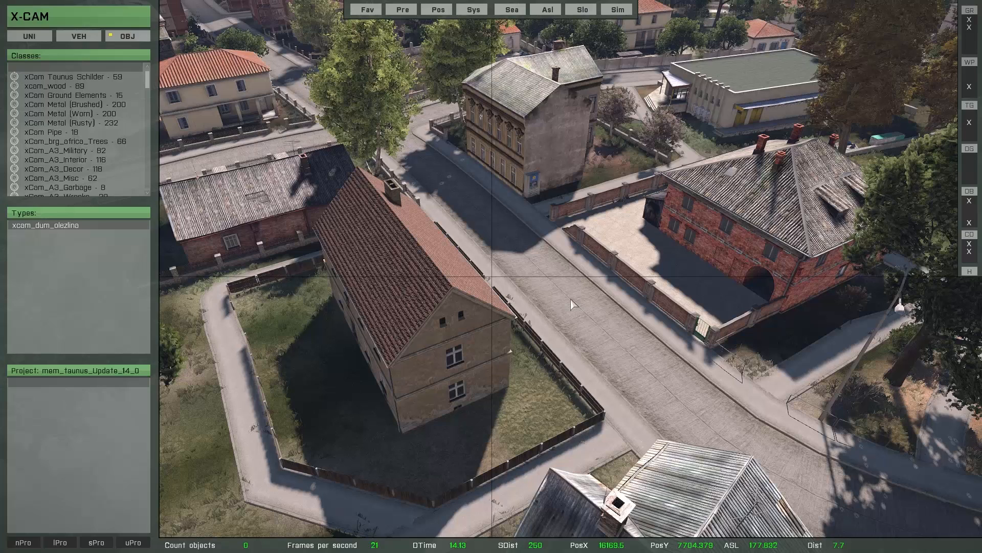
pyautogui.doubleClick(487, 342)
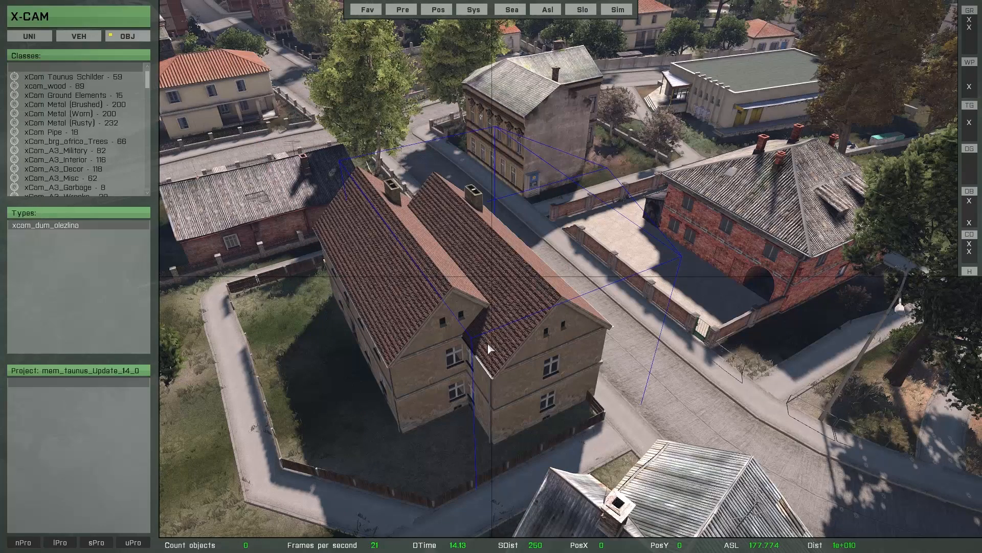
pyautogui.moveTo(488, 342); pyautogui.dragTo(583, 311)
pyautogui.press('Delete')
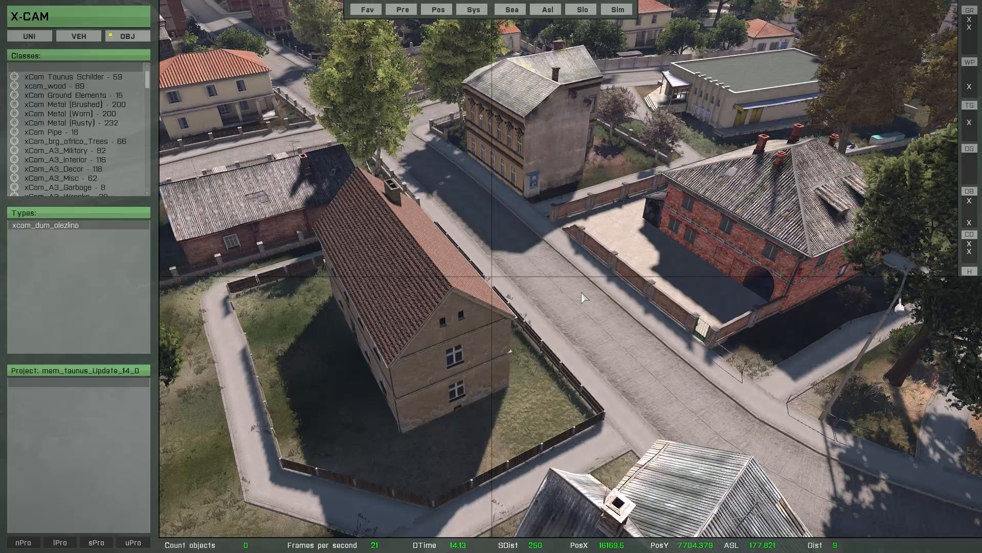
pyautogui.click(629, 279)
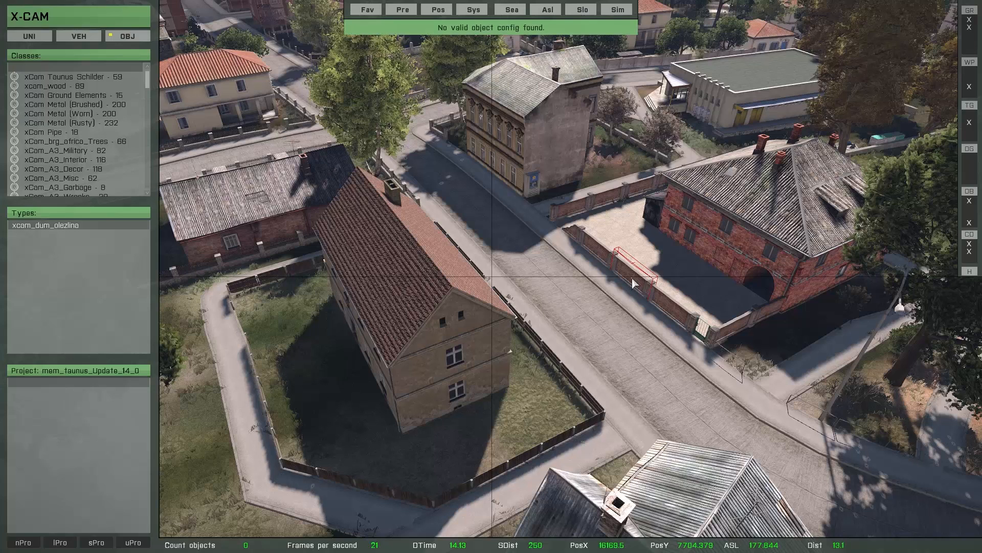
pyautogui.click(583, 400)
pyautogui.click(526, 208)
pyautogui.moveTo(525, 235); pyautogui.dragTo(537, 300)
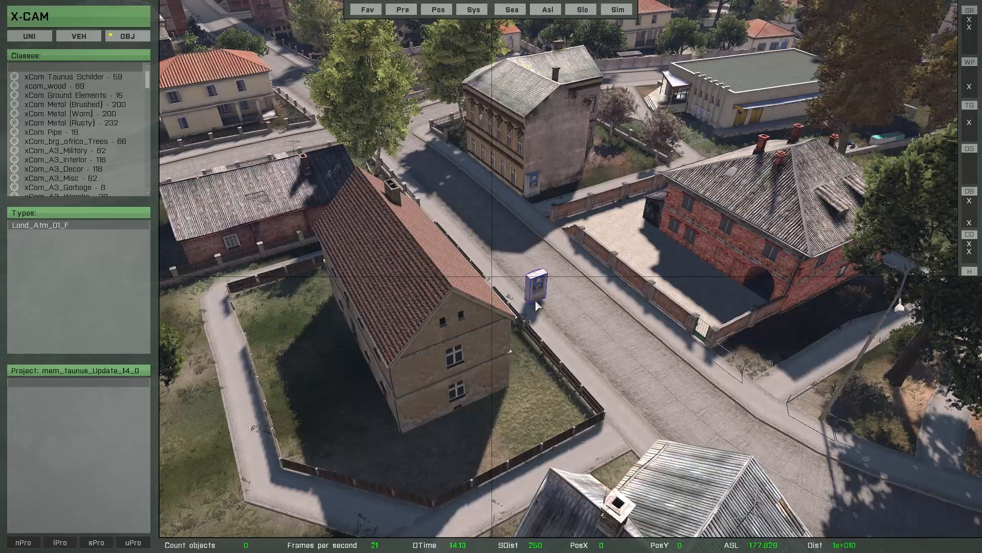
pyautogui.press('Delete')
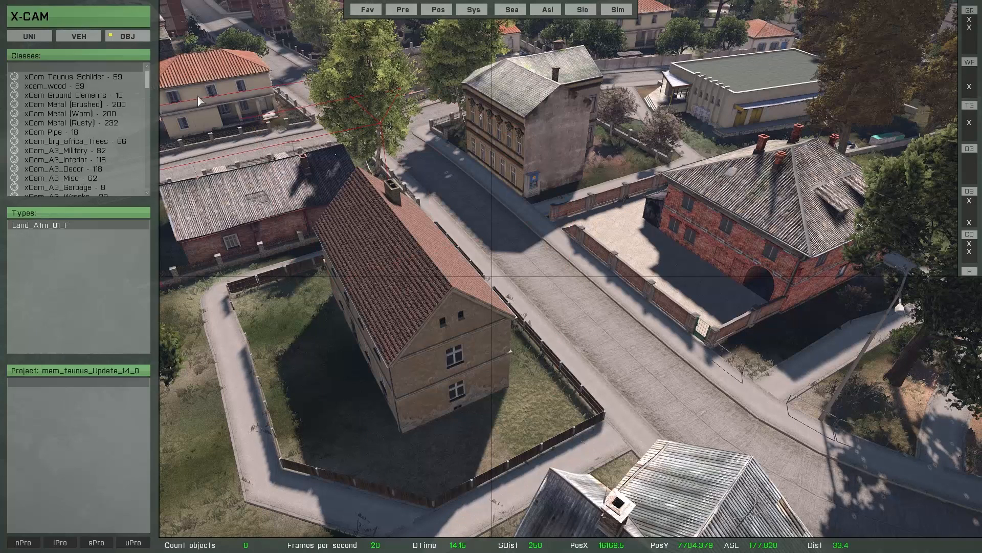
# Run the ROD object database refresh from Library Settings in Turbo mode.
pyautogui.click(163, 37)
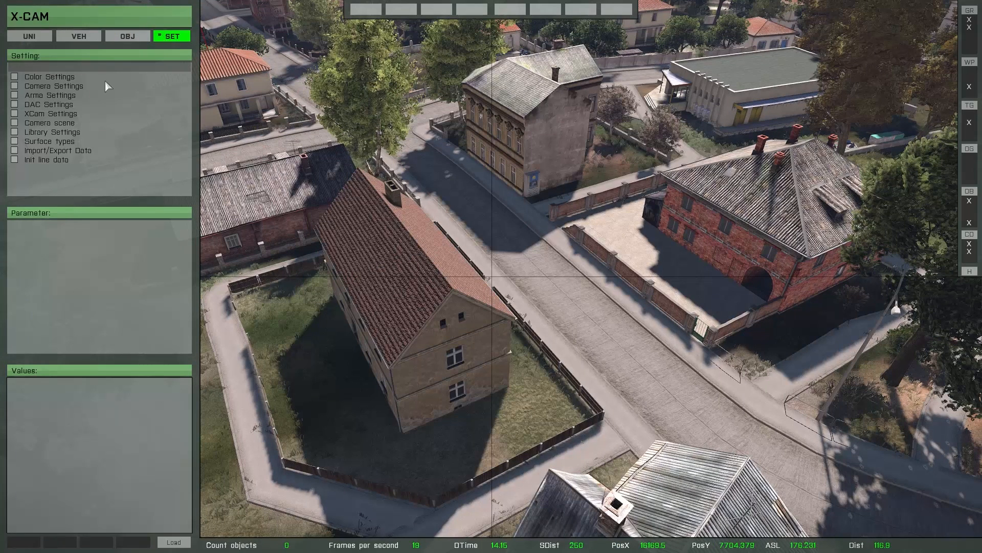
pyautogui.click(61, 133)
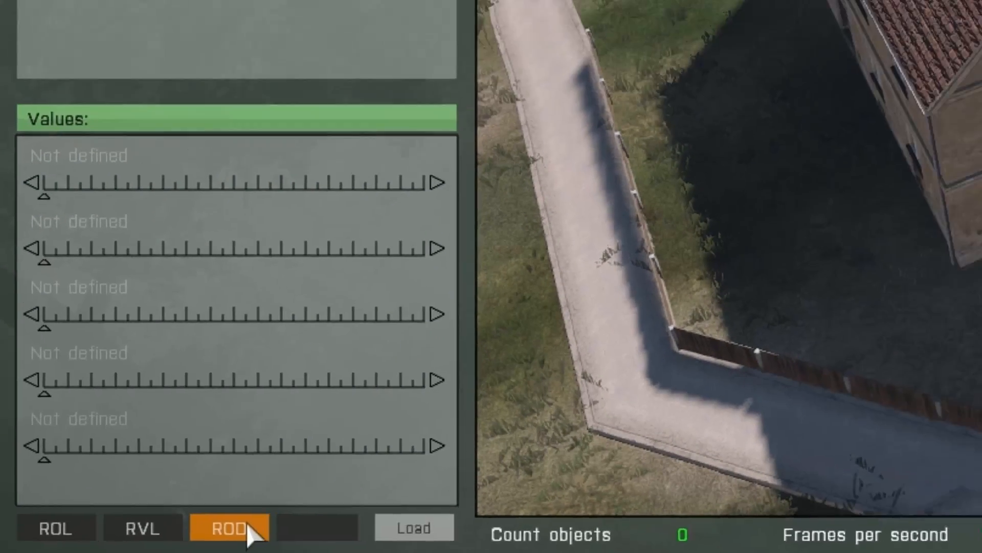
pyautogui.click(302, 527)
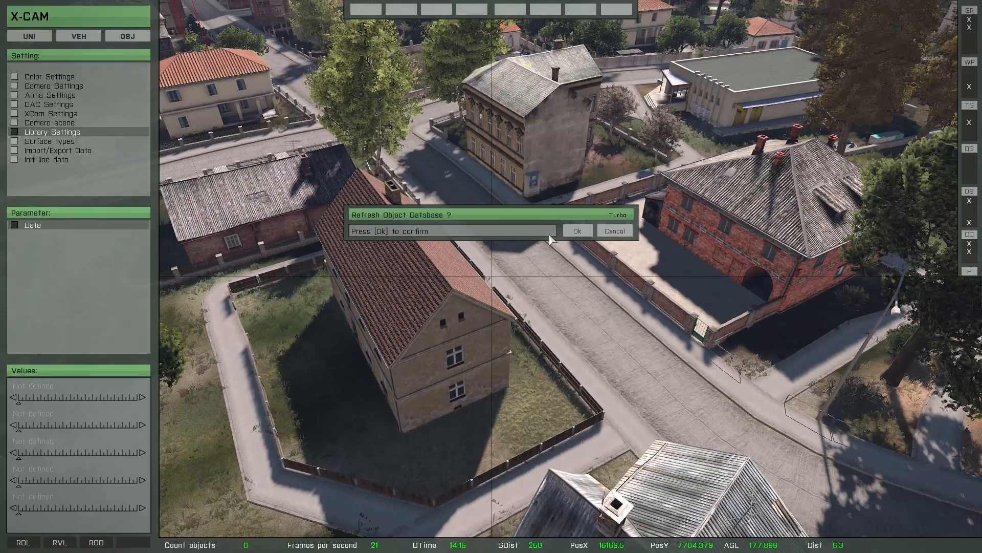
pyautogui.click(575, 230)
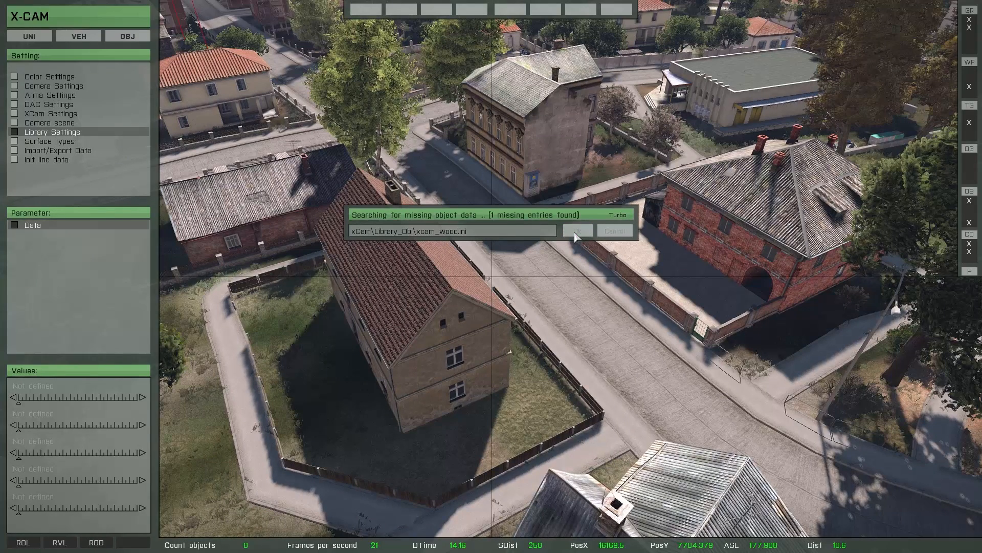
pyautogui.click(622, 217)
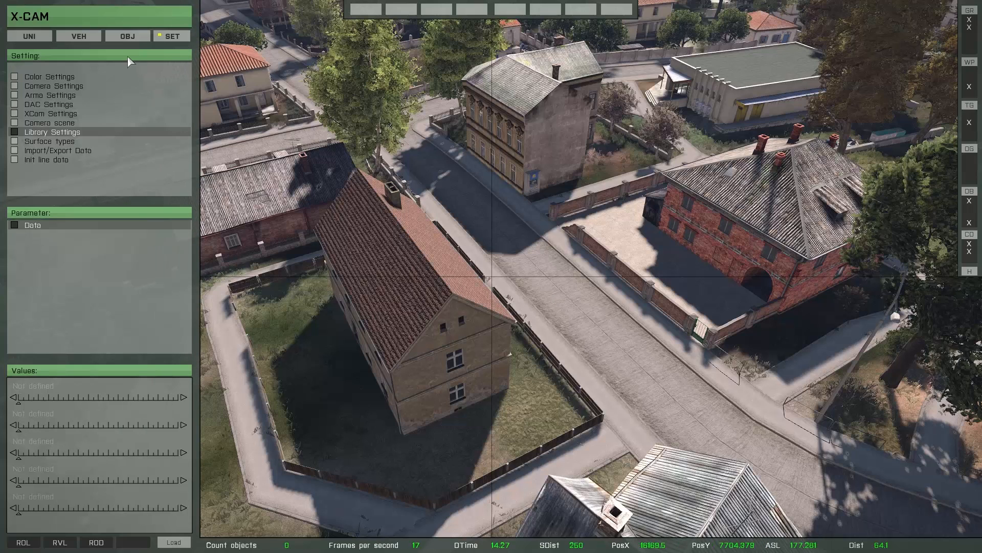
pyautogui.click(129, 36)
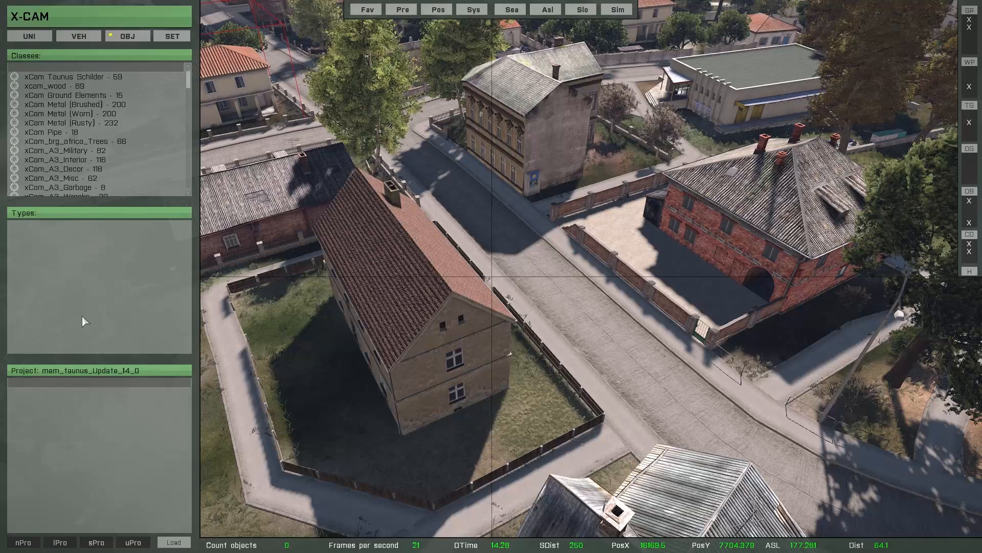
# Place an xcam_Plot_Wood fence on the street, discarding a mistaken wall copy.
pyautogui.click(597, 250)
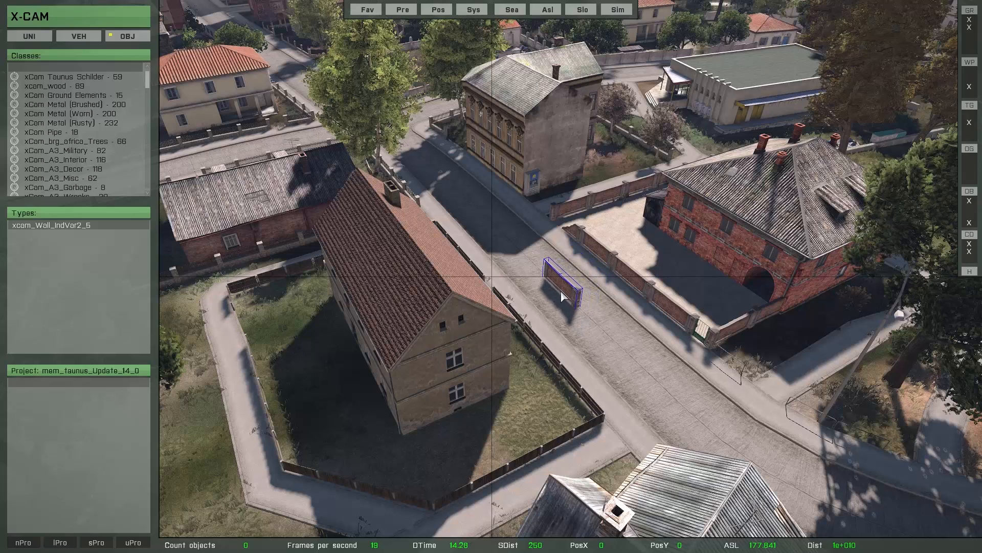
pyautogui.press('Delete')
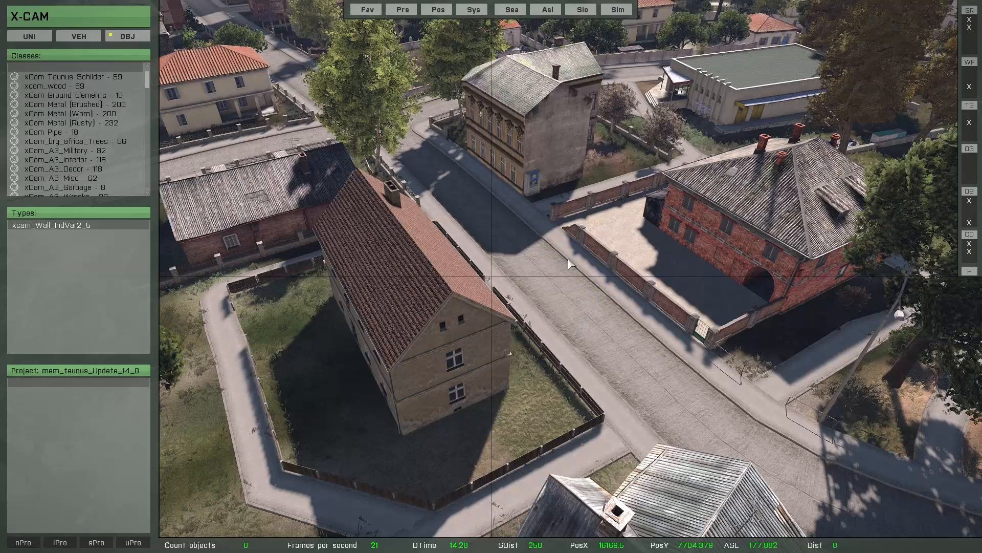
pyautogui.click(568, 383)
pyautogui.click(599, 352)
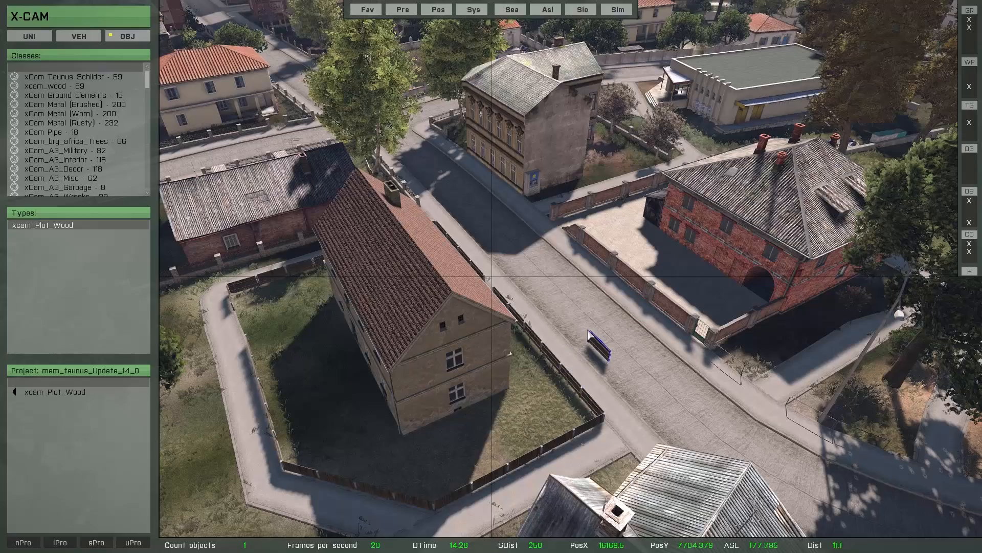
pyautogui.press('w')
pyautogui.moveTo(577, 297); pyautogui.dragTo(603, 331, button='right')
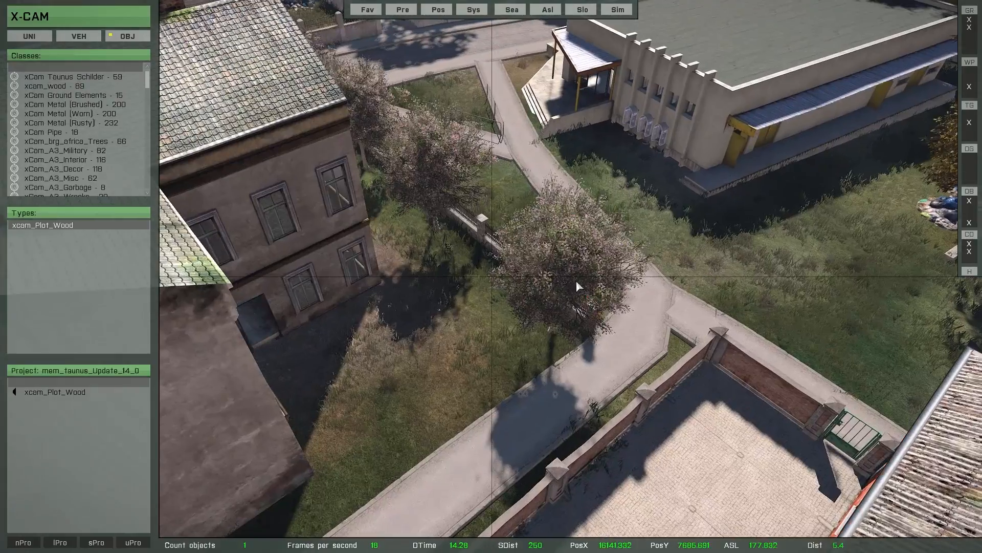
# Place an xcam_t_PrunusS2s_EP1 flowering tree beside the path.
pyautogui.click(576, 278)
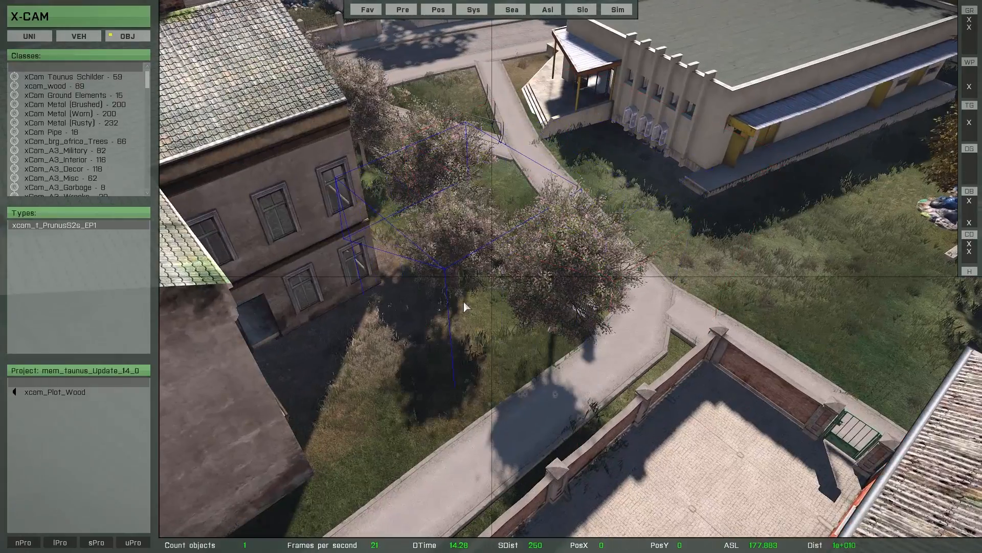
pyautogui.click(464, 299)
pyautogui.press('w')
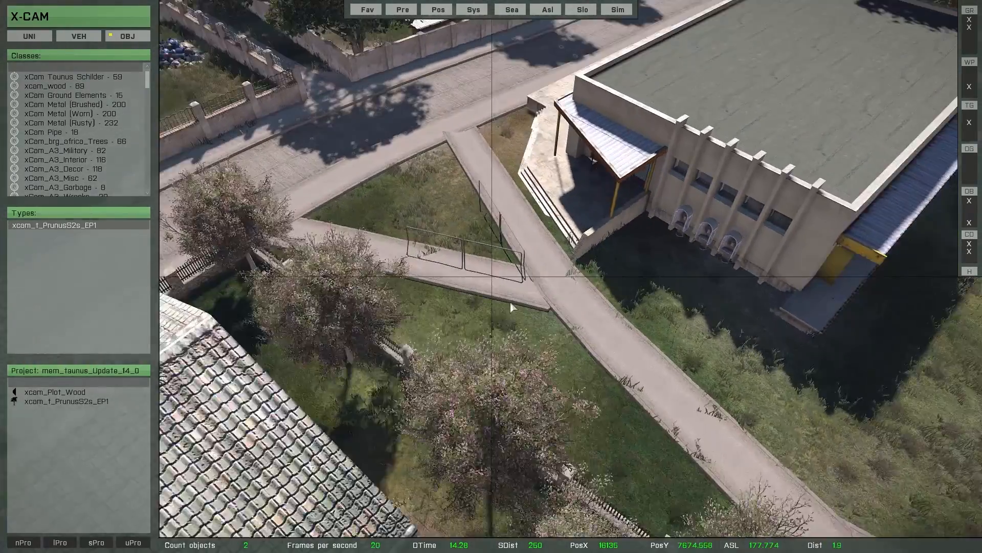
pyautogui.press('a')
pyautogui.moveTo(511, 303); pyautogui.dragTo(698, 272, button='right')
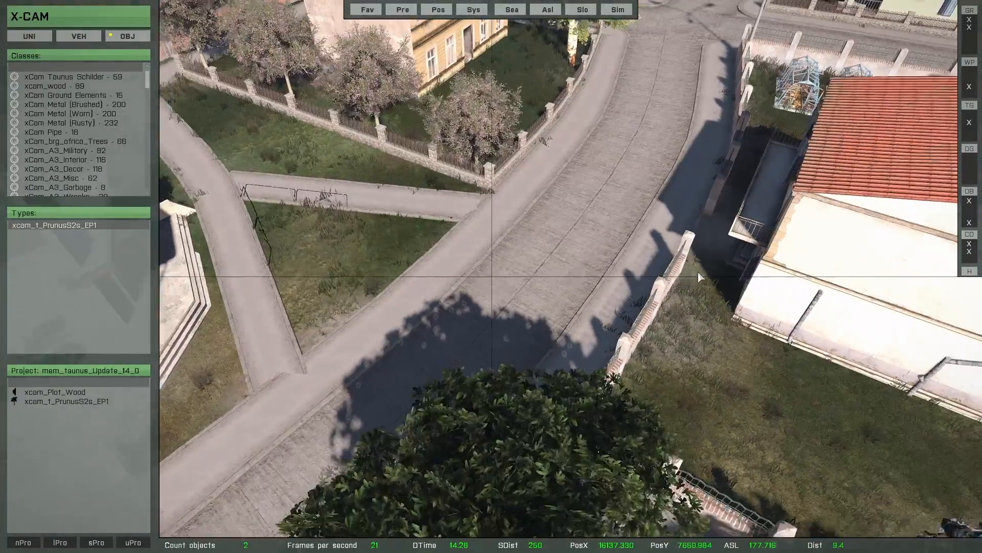
pyautogui.press('q')
pyautogui.press('s')
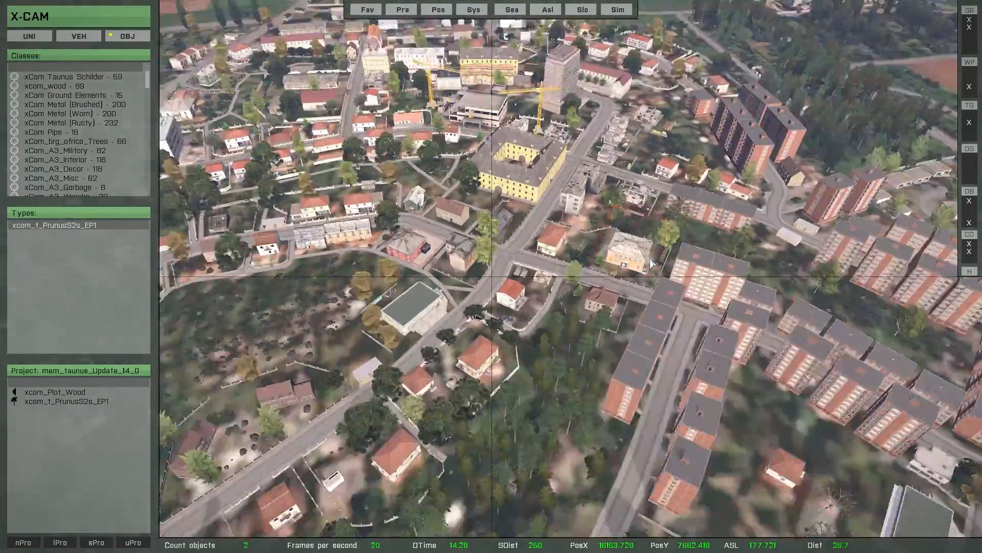